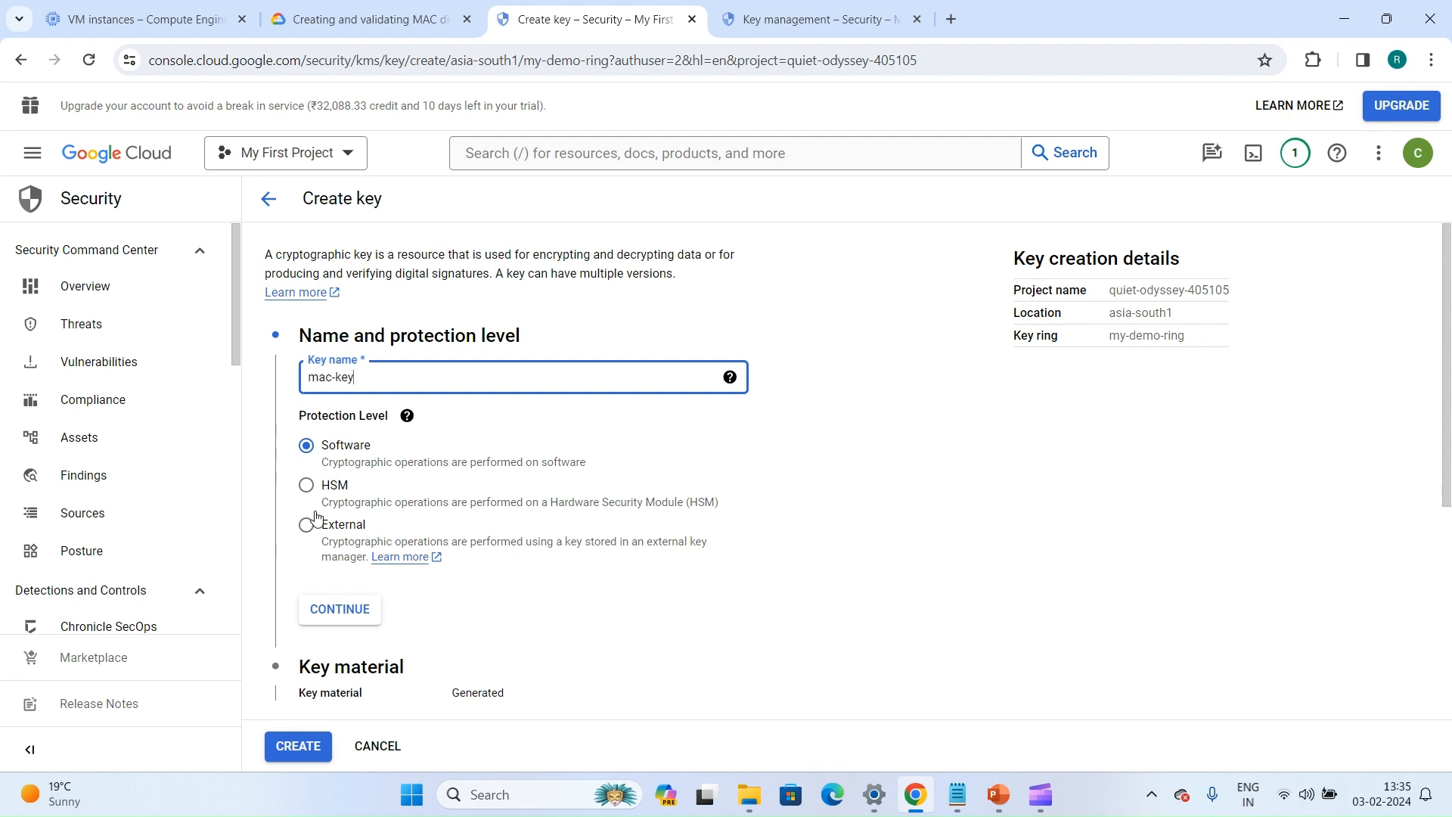
Set the protection level of mac-key to Software and continue to the key material settings
{"action": "left_click", "coordinate": [303, 530]}
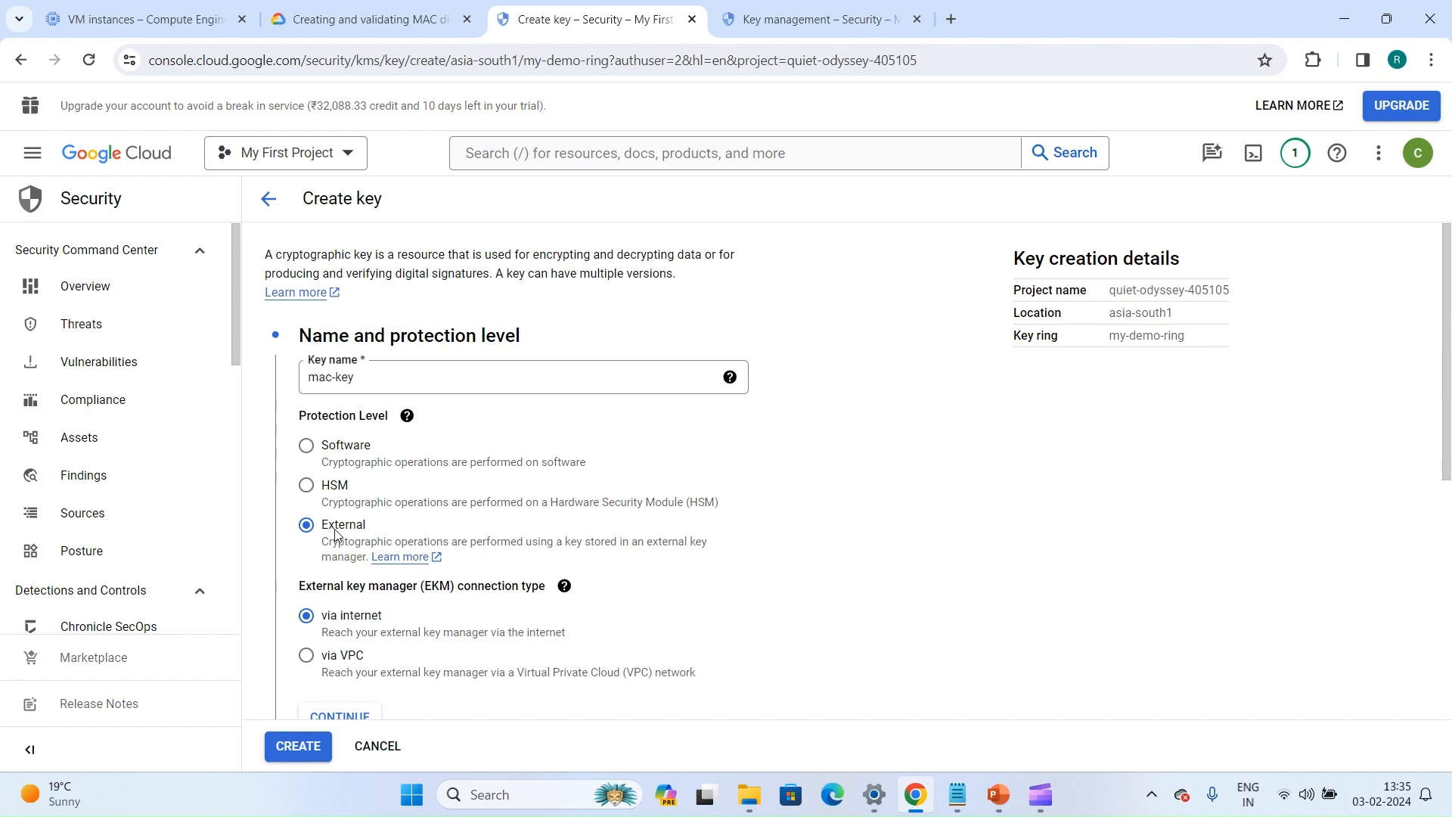
{"action": "left_click", "coordinate": [307, 447]}
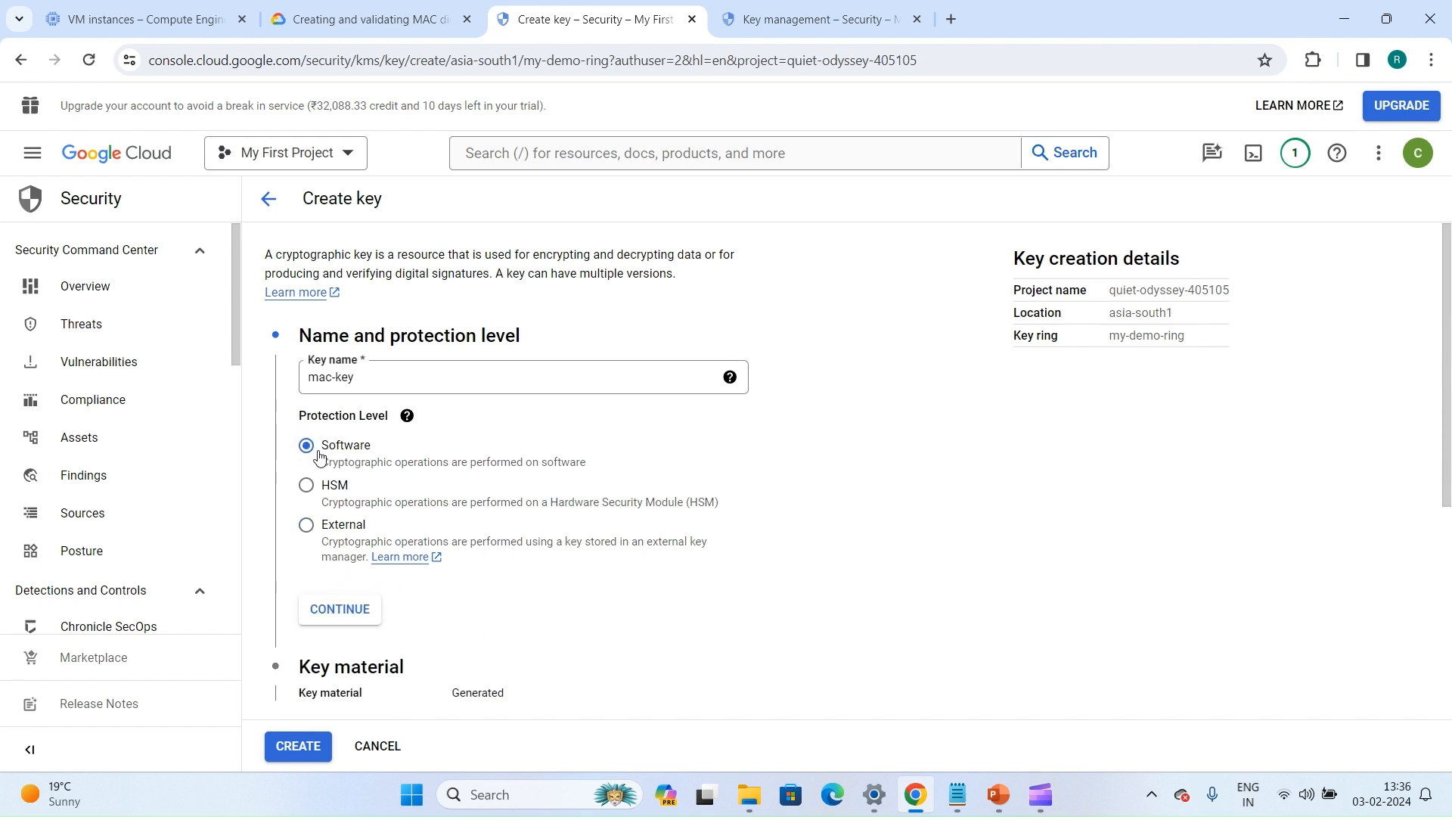
{"action": "scroll", "coordinate": [325, 454], "scroll_direction": "down", "scroll_amount": 2}
{"action": "left_click", "coordinate": [333, 420]}
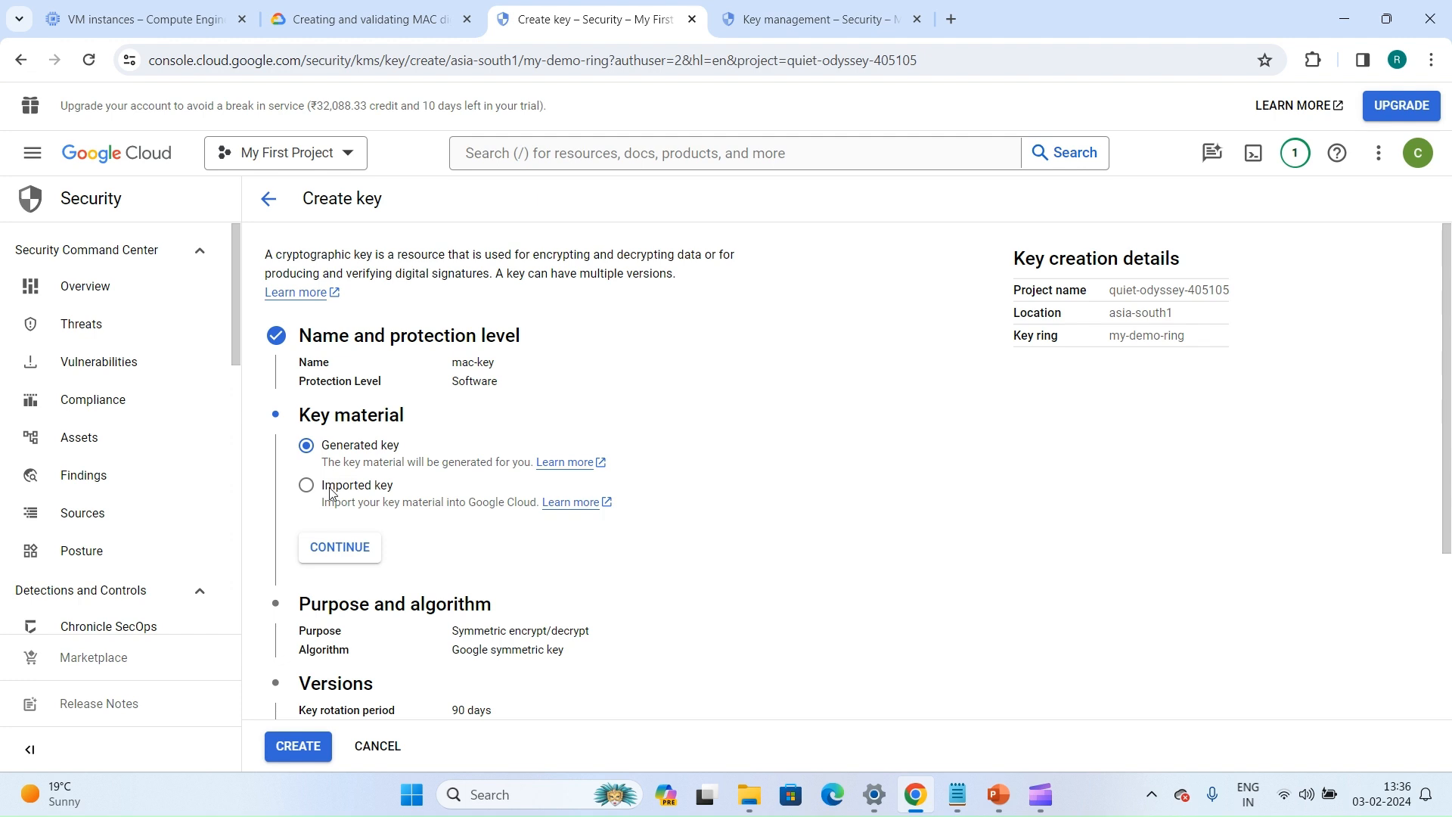
Choose Generated key as the key material and continue to the purpose and algorithm settings
{"action": "left_click", "coordinate": [331, 493]}
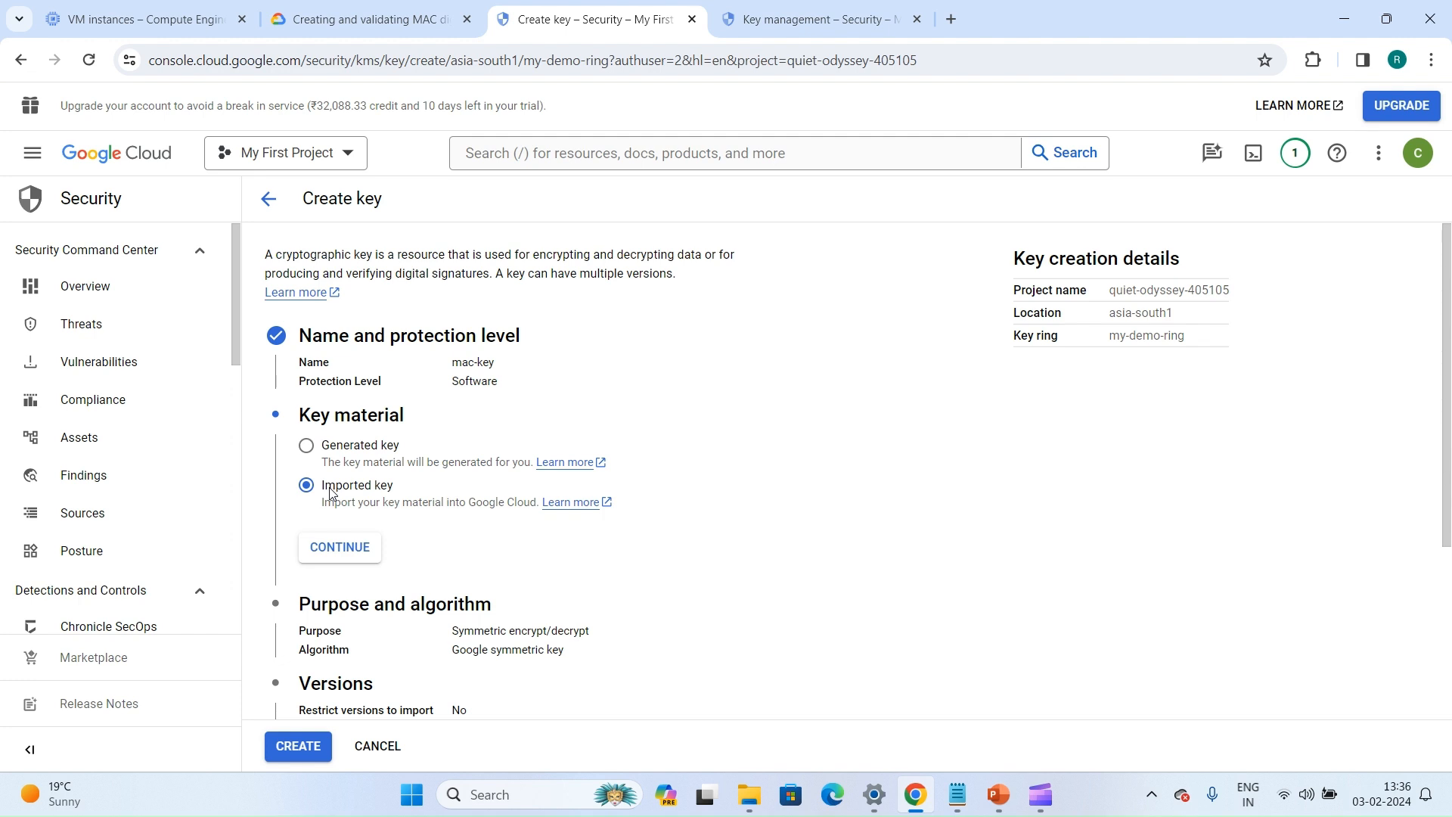
{"action": "left_click", "coordinate": [325, 451]}
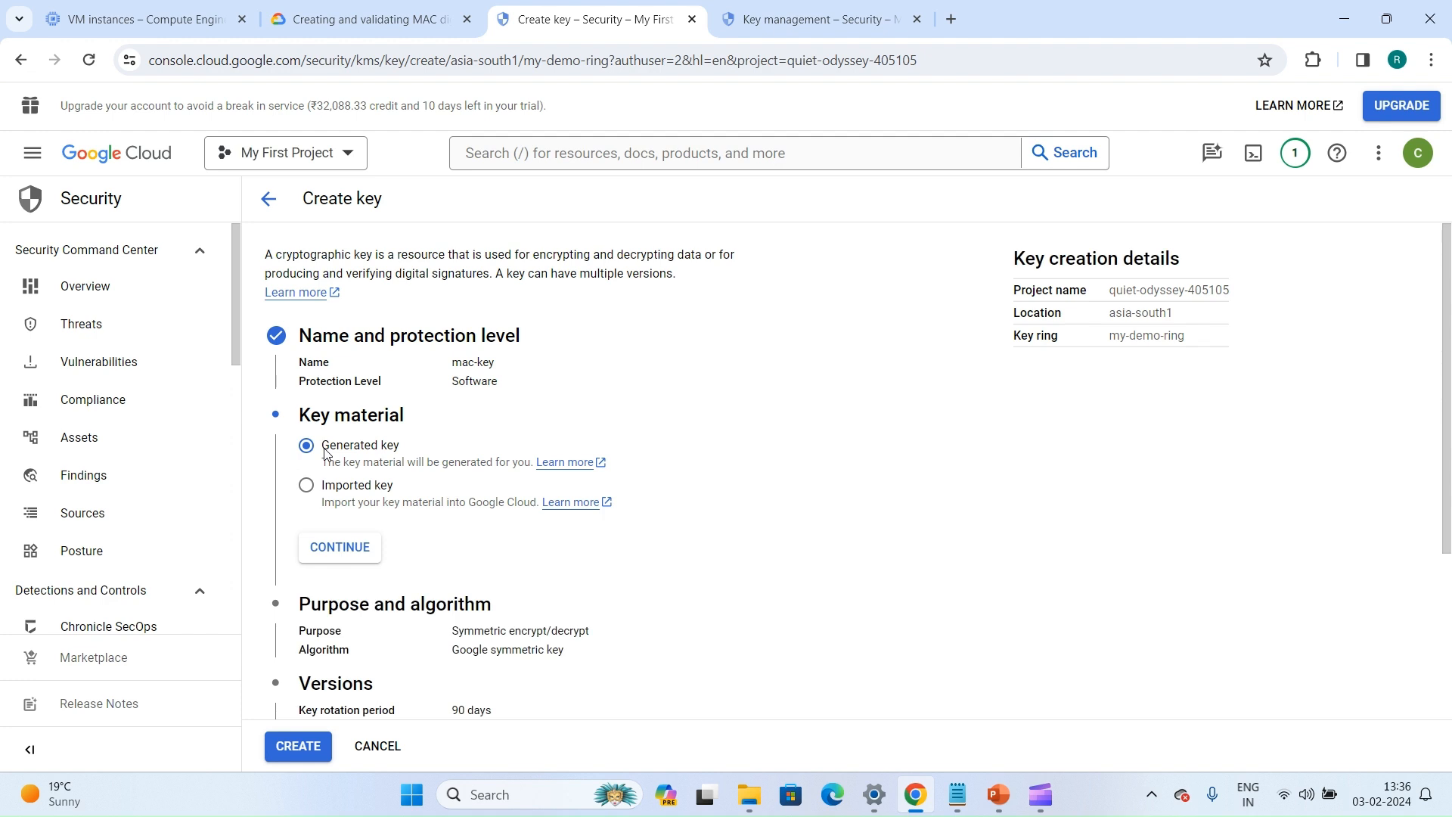
{"action": "scroll", "coordinate": [320, 501], "scroll_direction": "down", "scroll_amount": 1}
{"action": "left_click", "coordinate": [319, 497]}
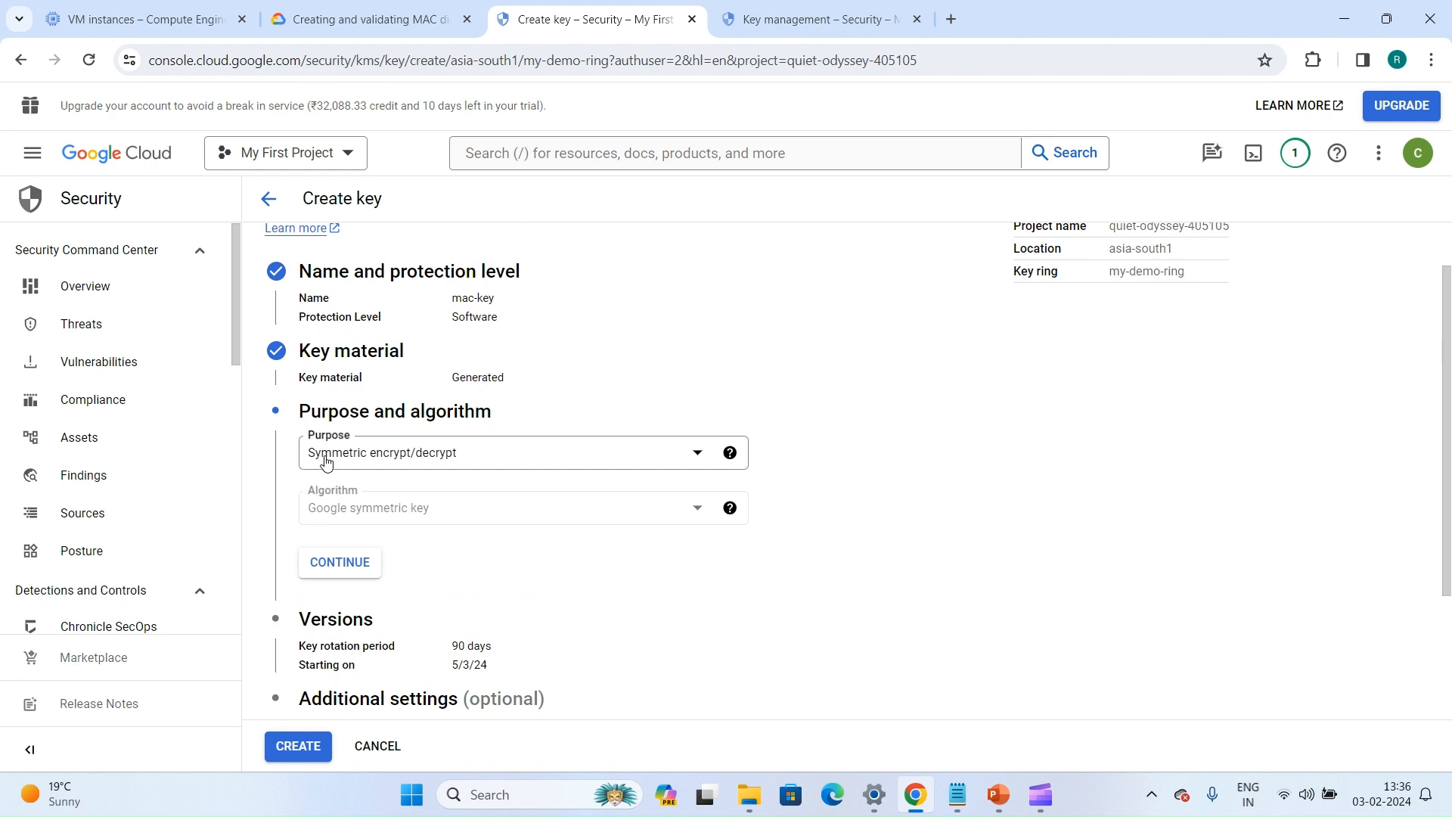
Set the key's purpose to MAC signing/verification with the HMAC - SHA256 Digest algorithm and continue to versions
{"action": "left_click", "coordinate": [366, 459]}
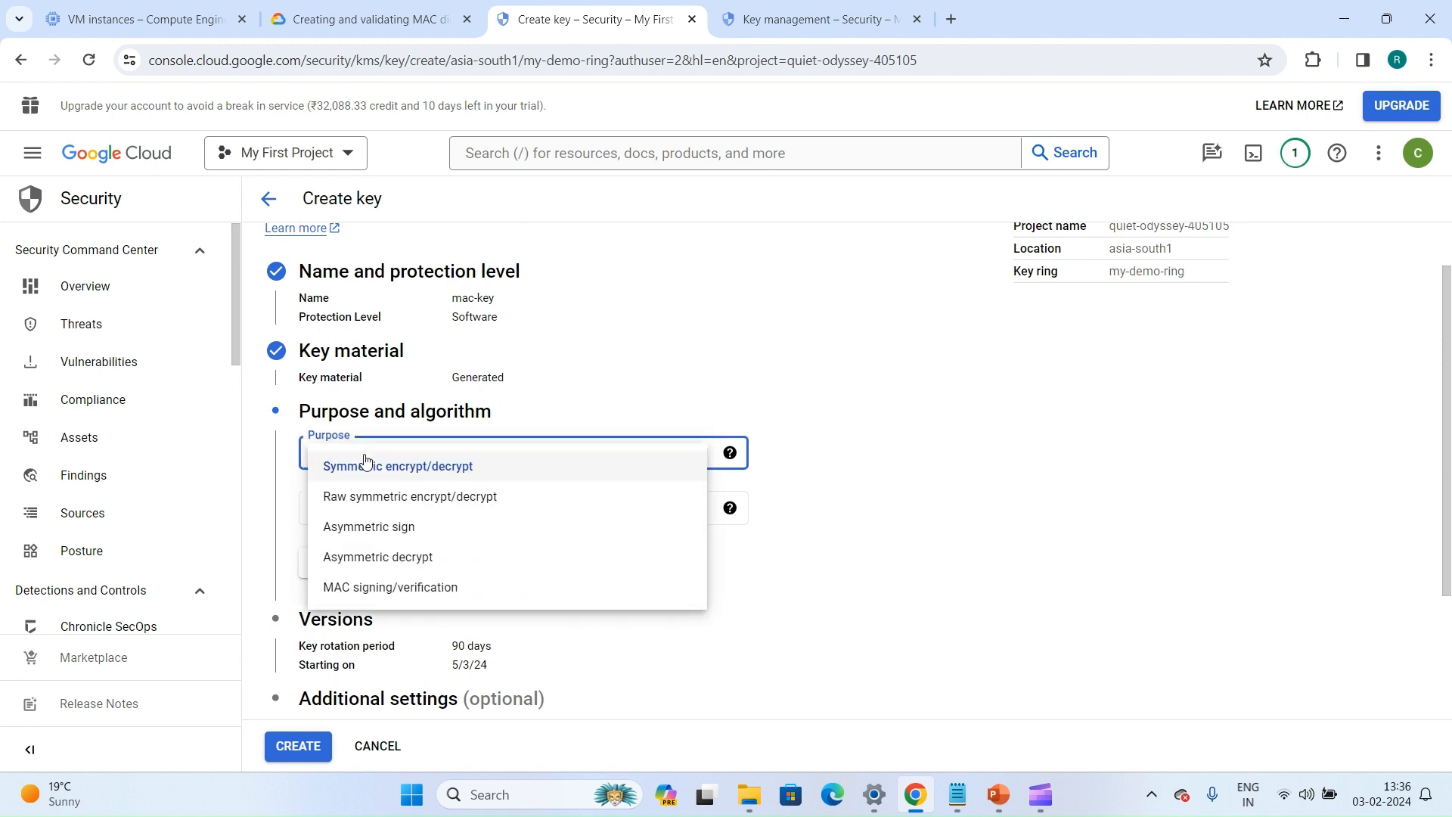
{"action": "left_click", "coordinate": [594, 350]}
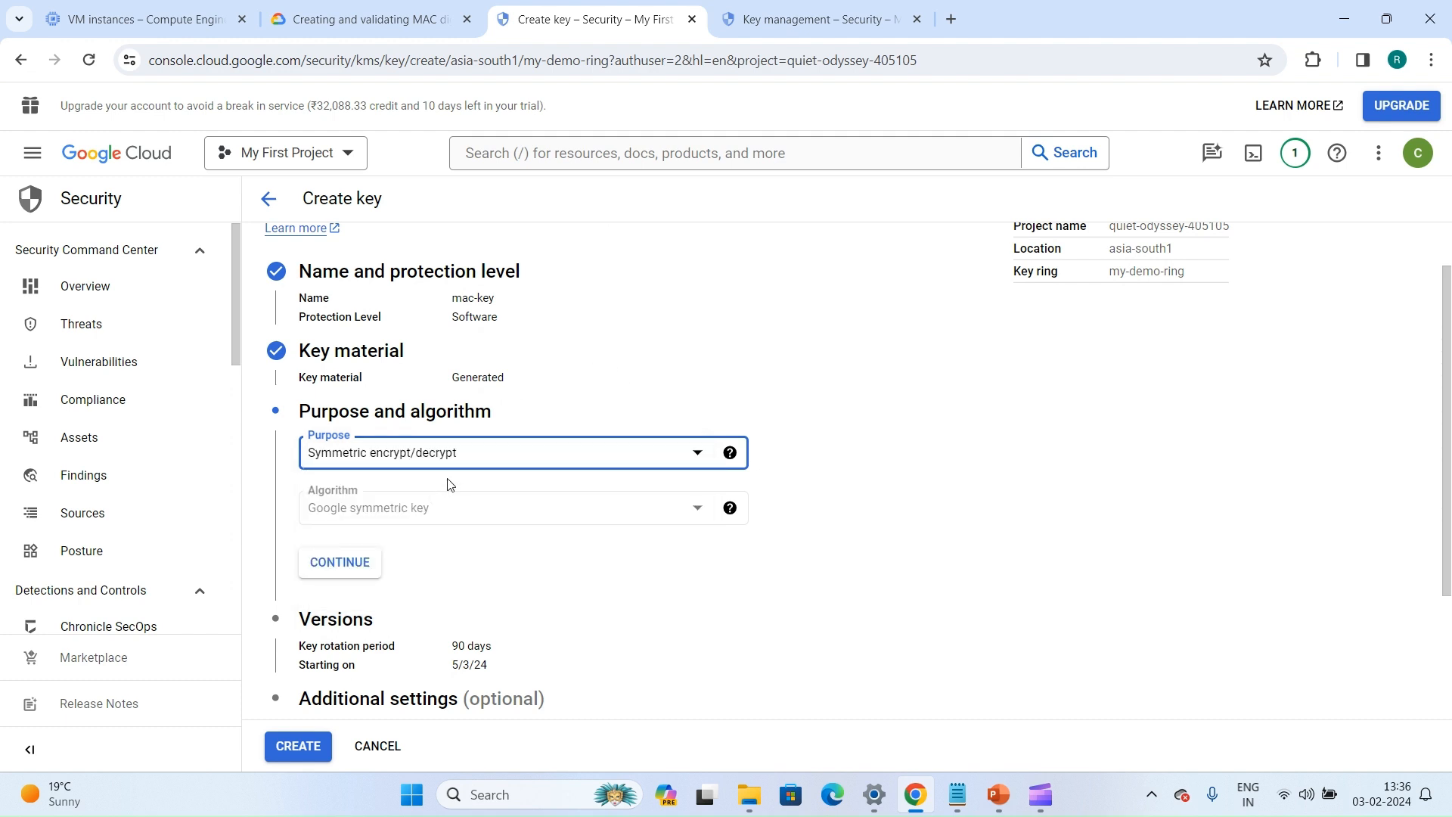
{"action": "left_click", "coordinate": [487, 458]}
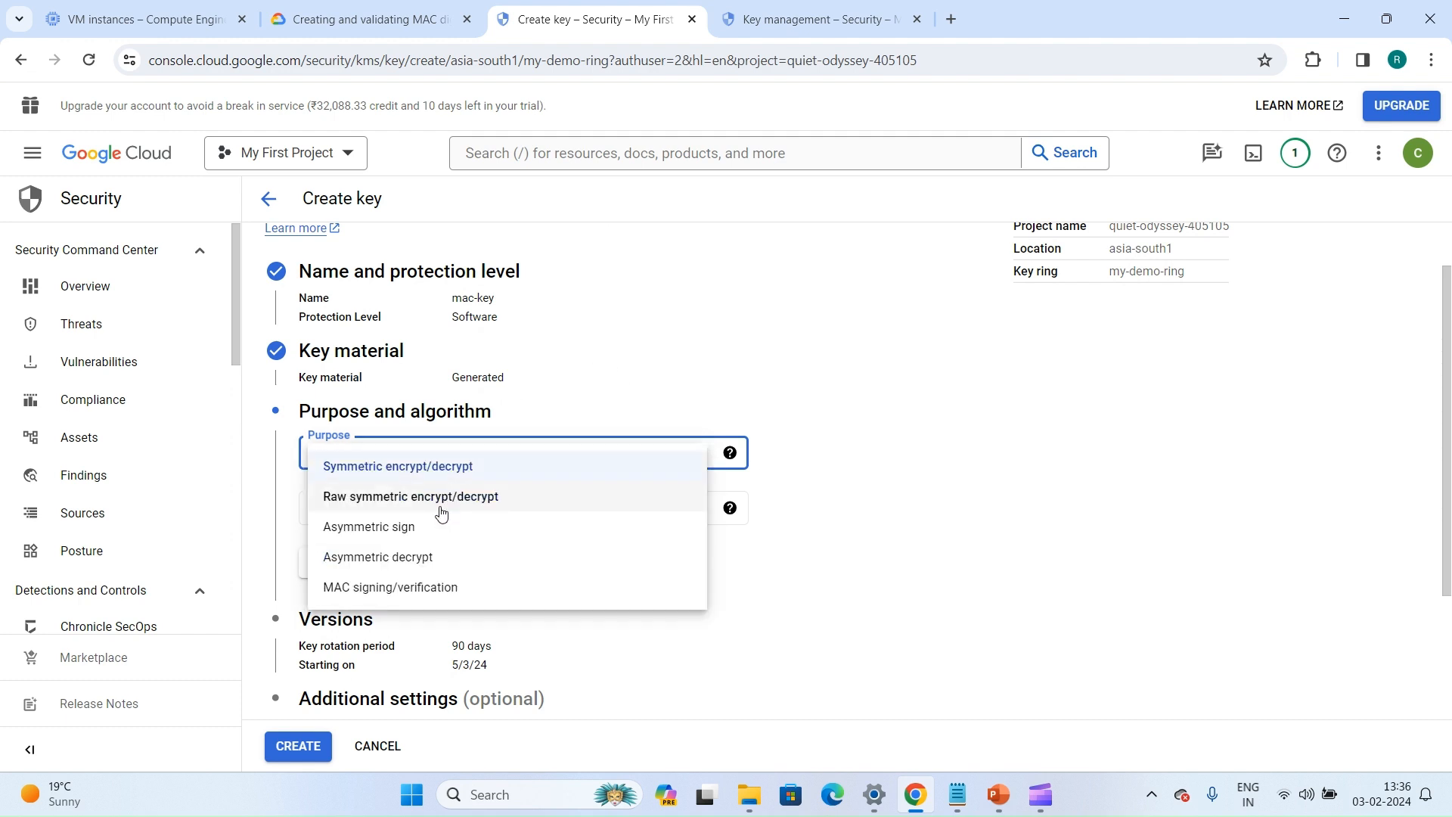
{"action": "left_click", "coordinate": [512, 599]}
{"action": "left_click", "coordinate": [480, 508]}
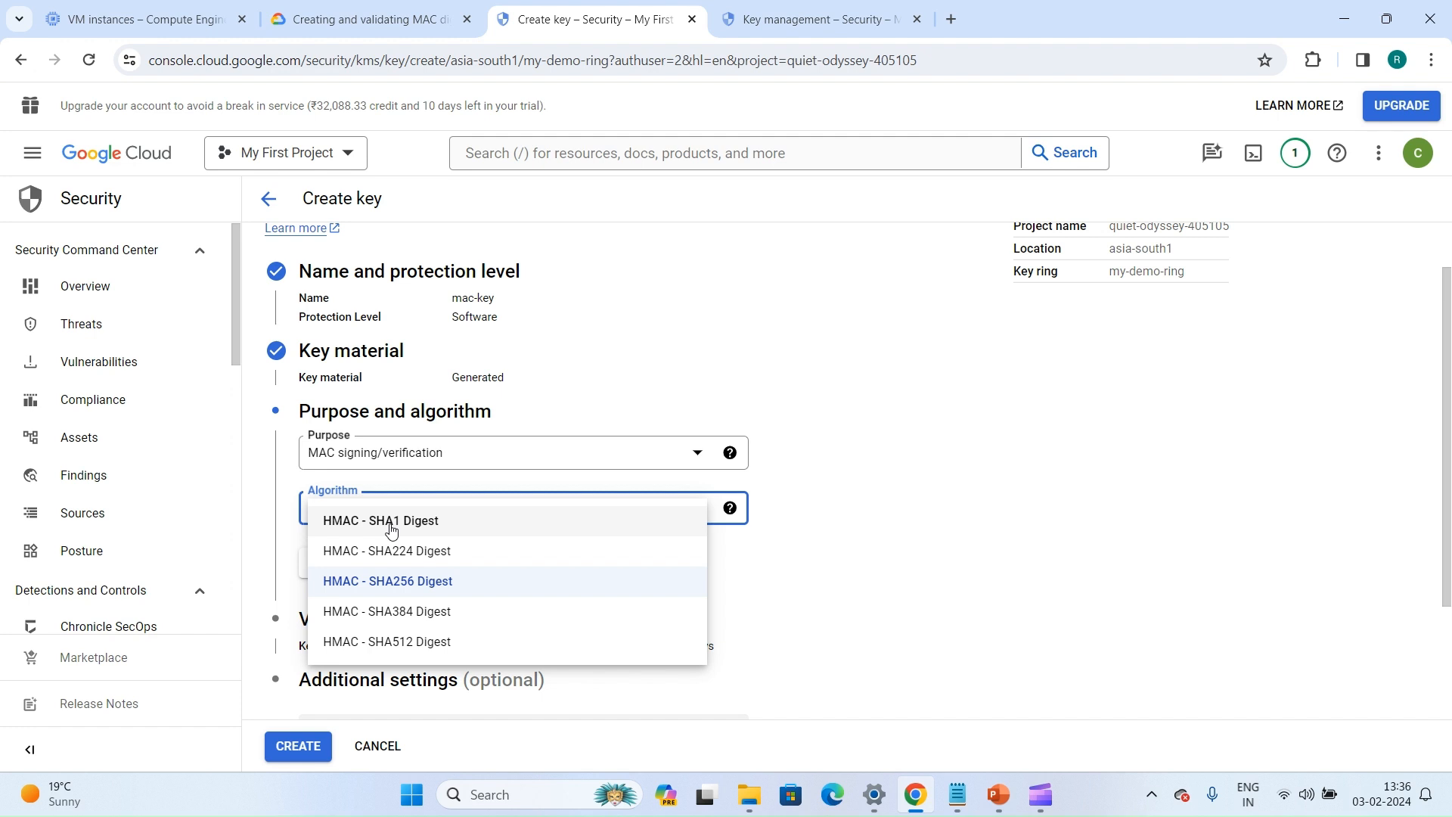
{"action": "left_click", "coordinate": [363, 582]}
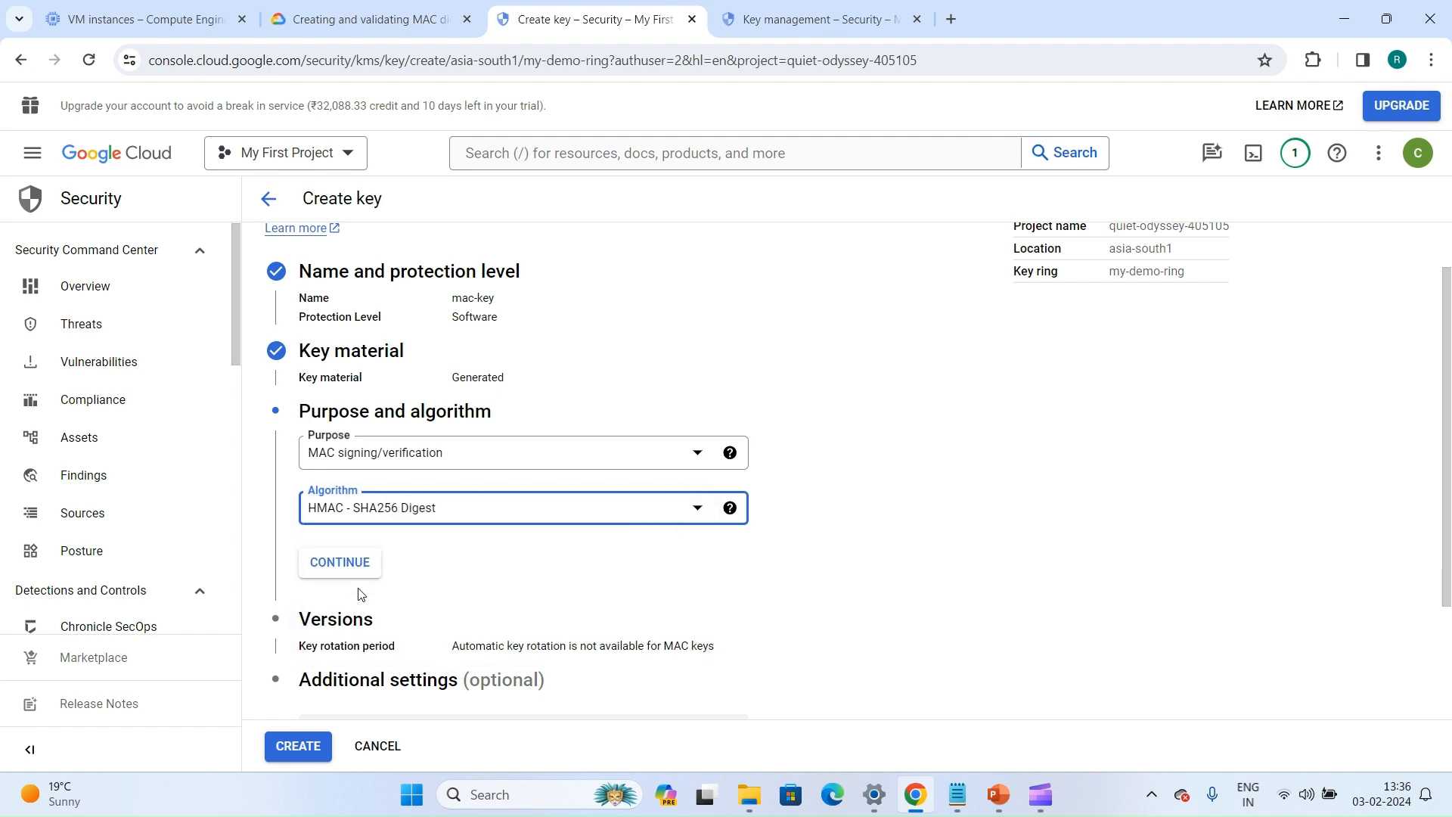
{"action": "left_click", "coordinate": [349, 564]}
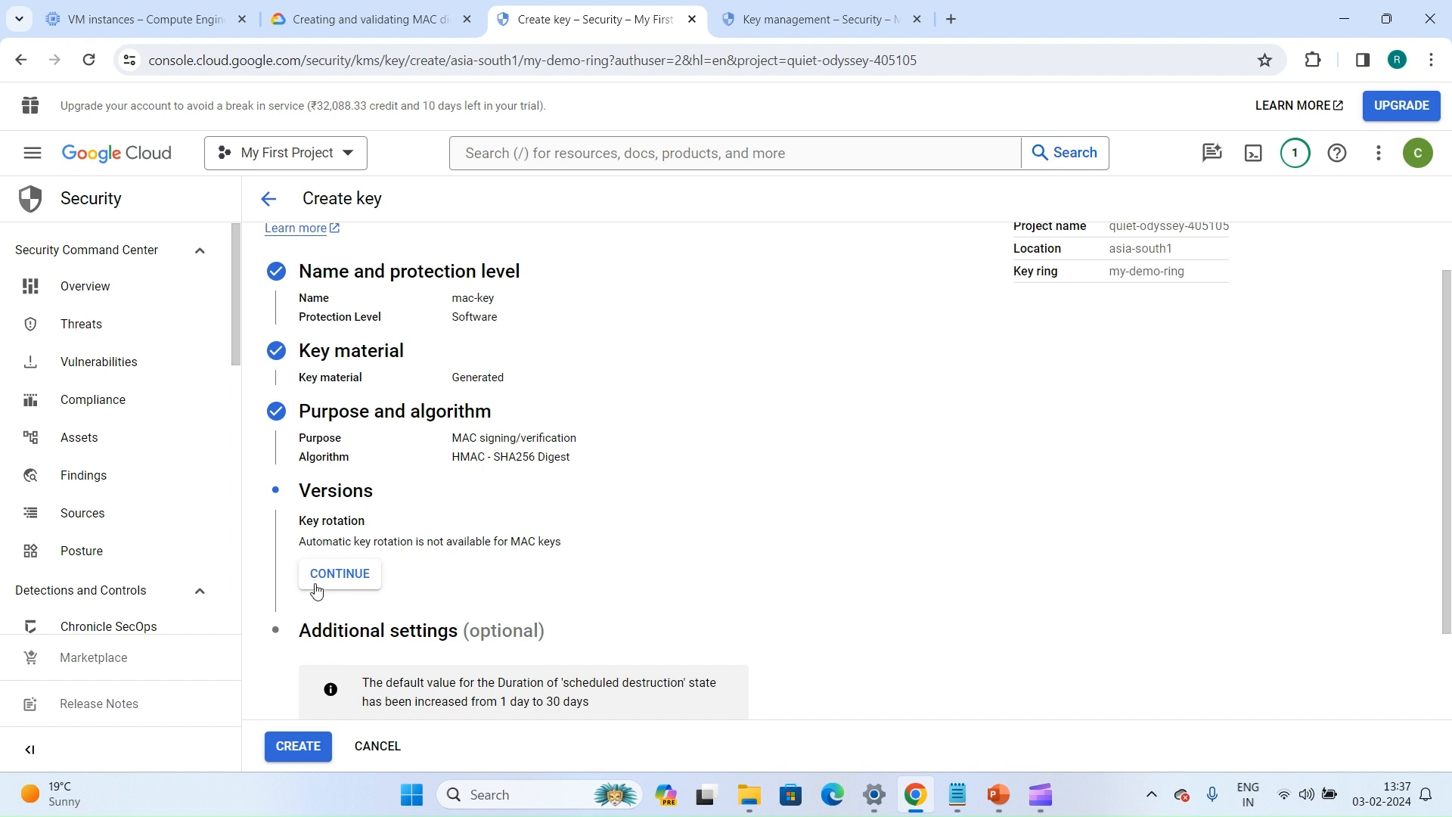
Continue past the version settings, create the key with default additional settings, and dismiss the notification
{"action": "left_click", "coordinate": [316, 588]}
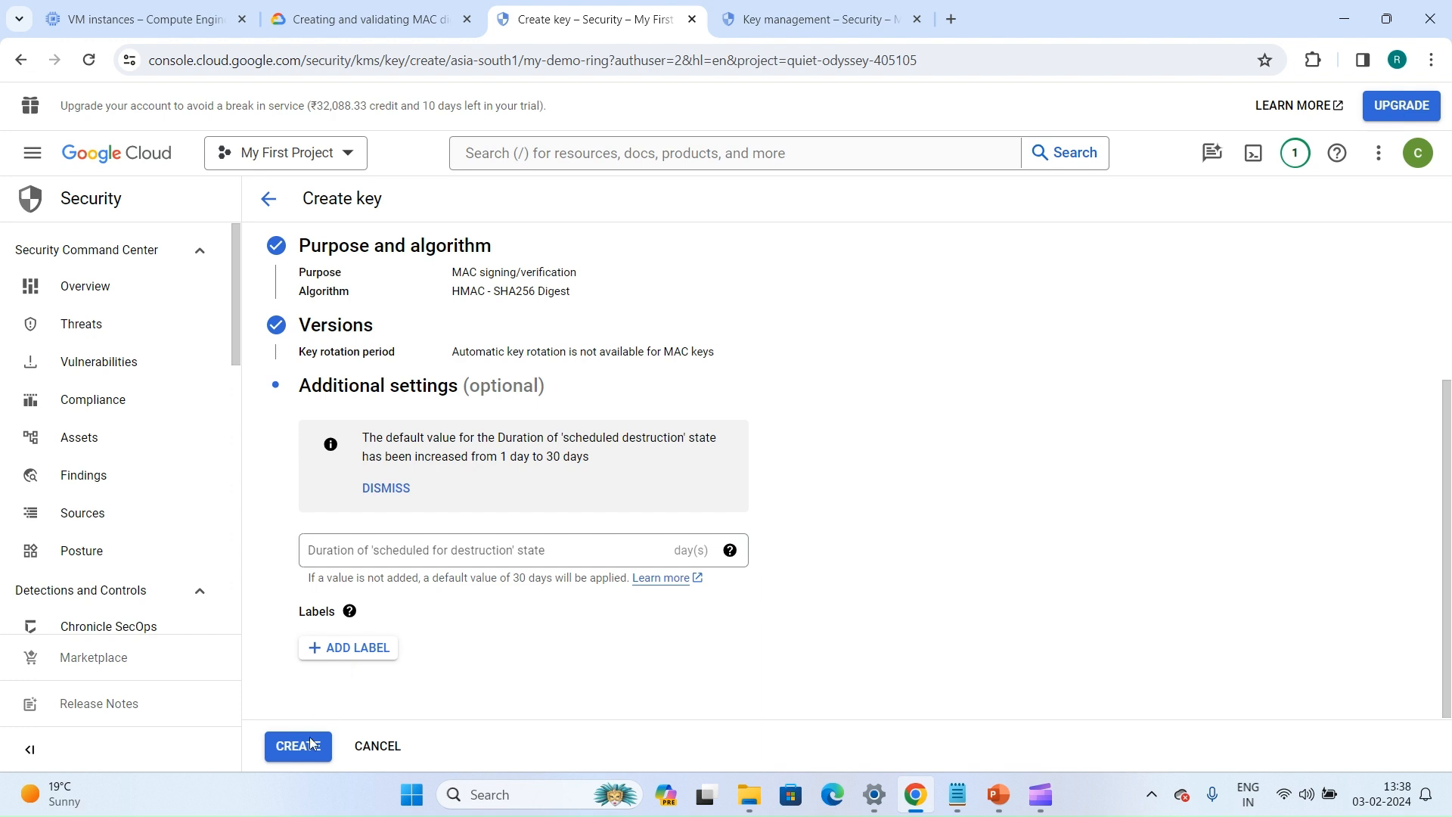
{"action": "left_click", "coordinate": [299, 759]}
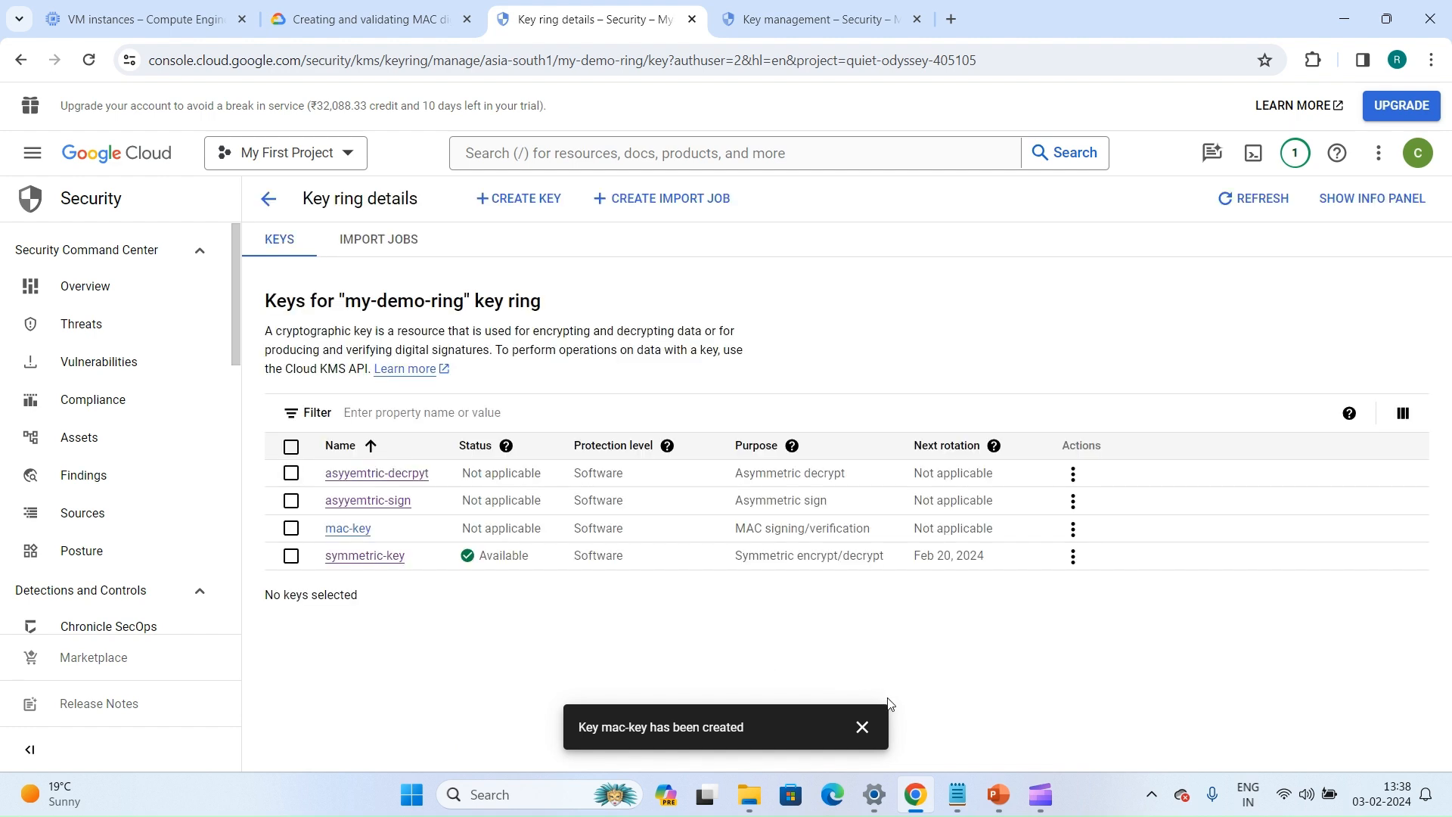
{"action": "left_click", "coordinate": [862, 727]}
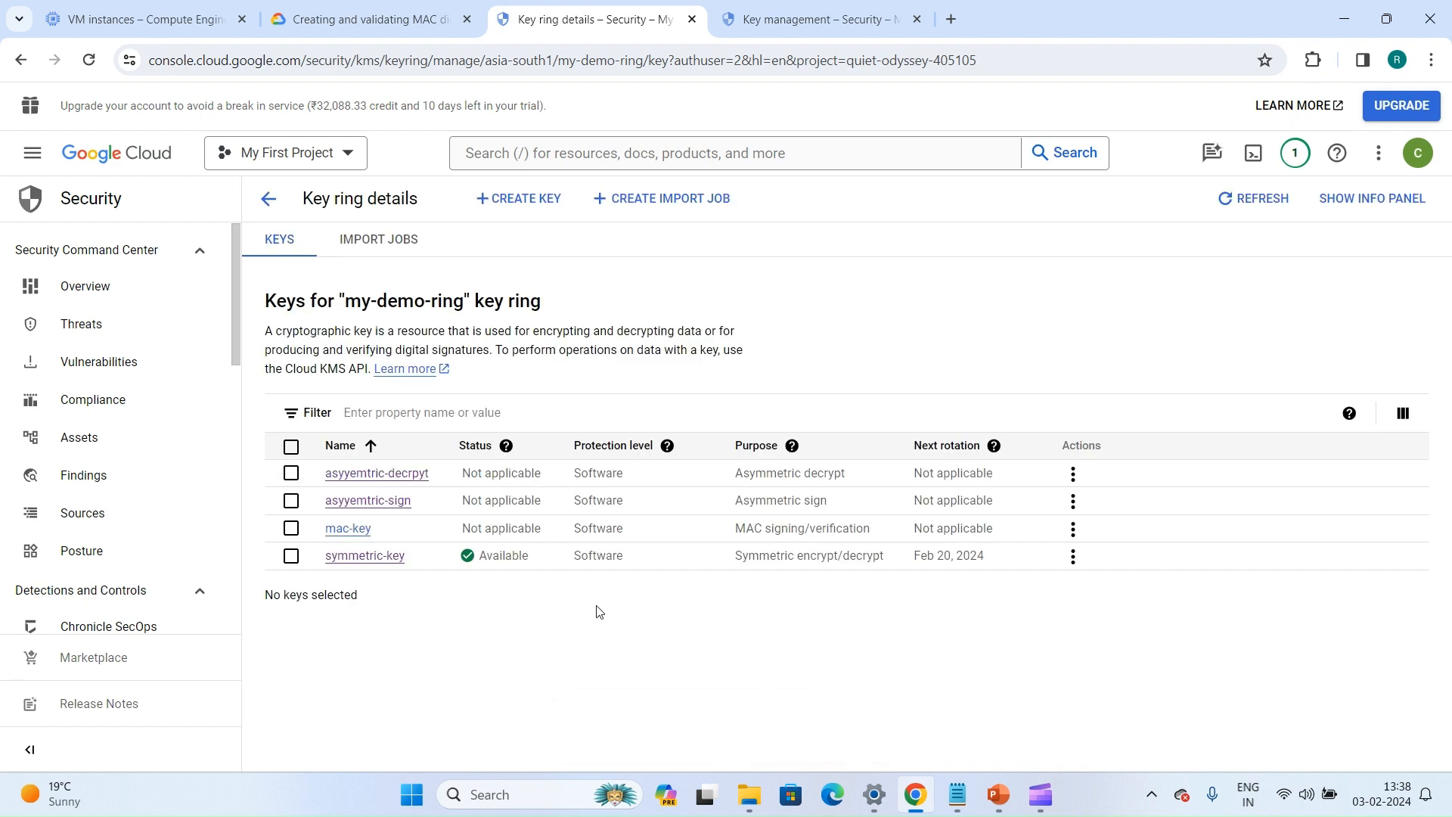
Open mac-key and examine its version actions and overview details, ending on its list of versions
{"action": "left_click", "coordinate": [339, 534]}
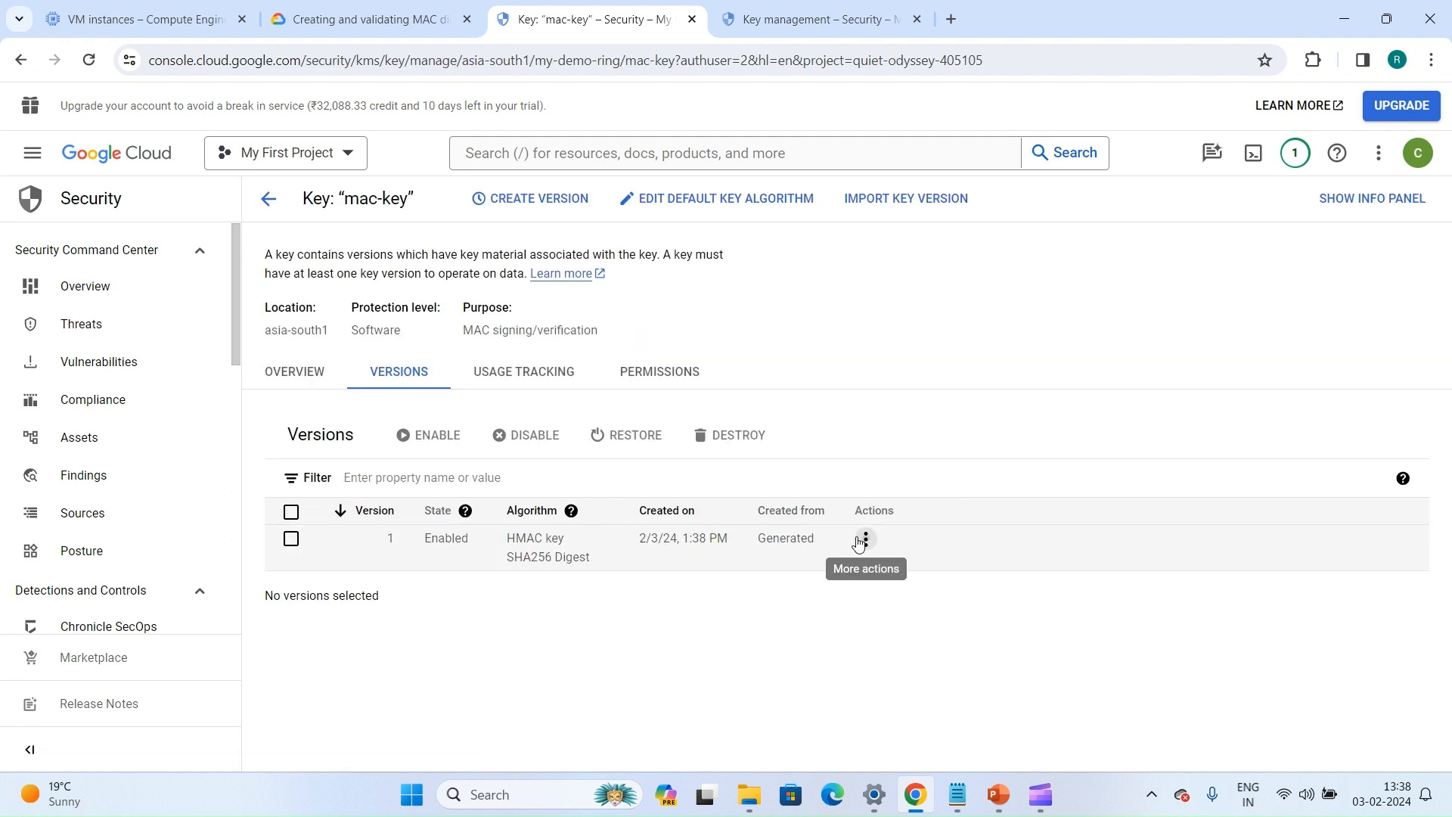
{"action": "left_click", "coordinate": [867, 539]}
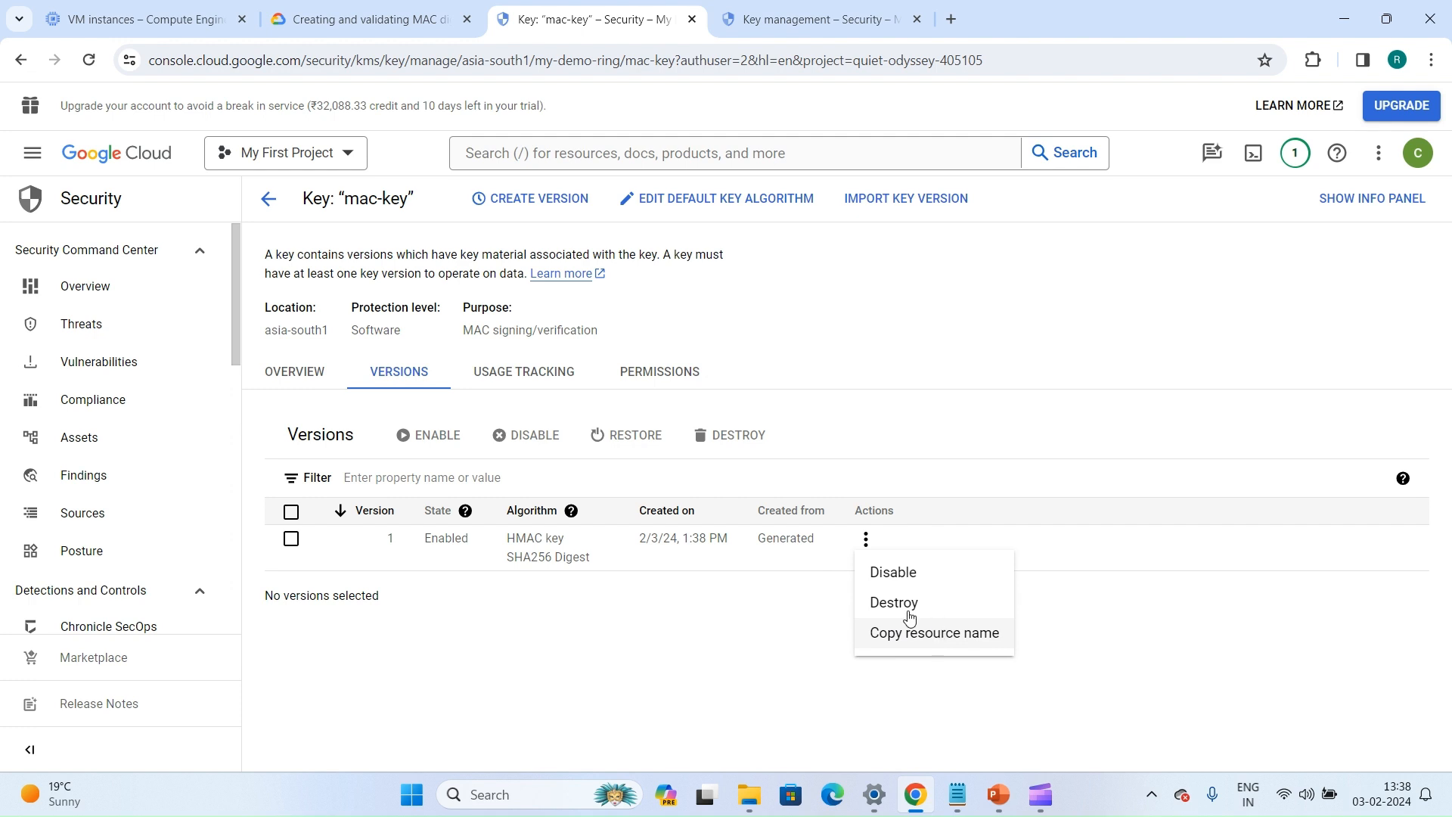
{"action": "right_click", "coordinate": [308, 390]}
{"action": "left_click", "coordinate": [252, 379]}
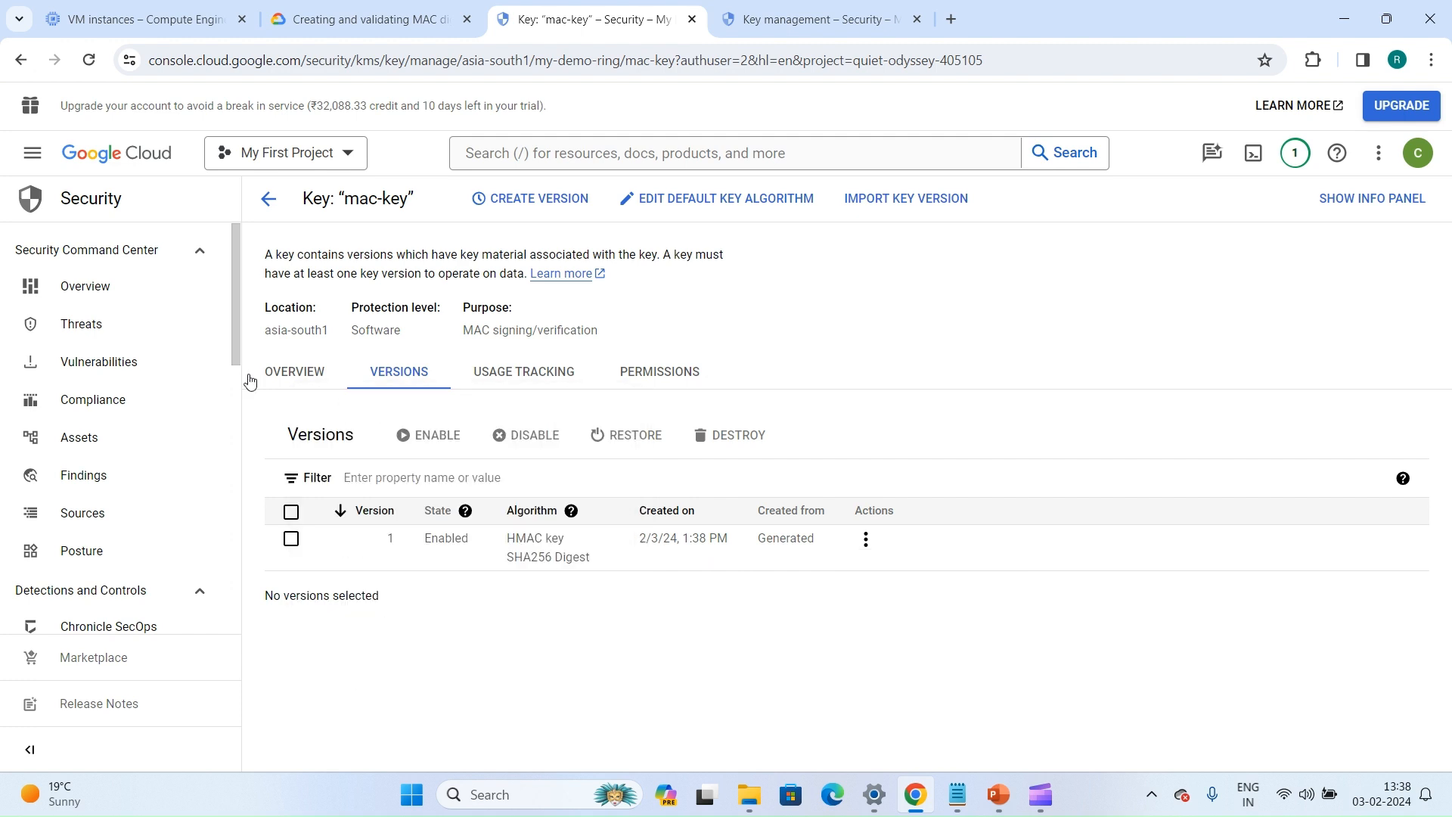
{"action": "left_click", "coordinate": [294, 372]}
{"action": "left_click", "coordinate": [532, 379]}
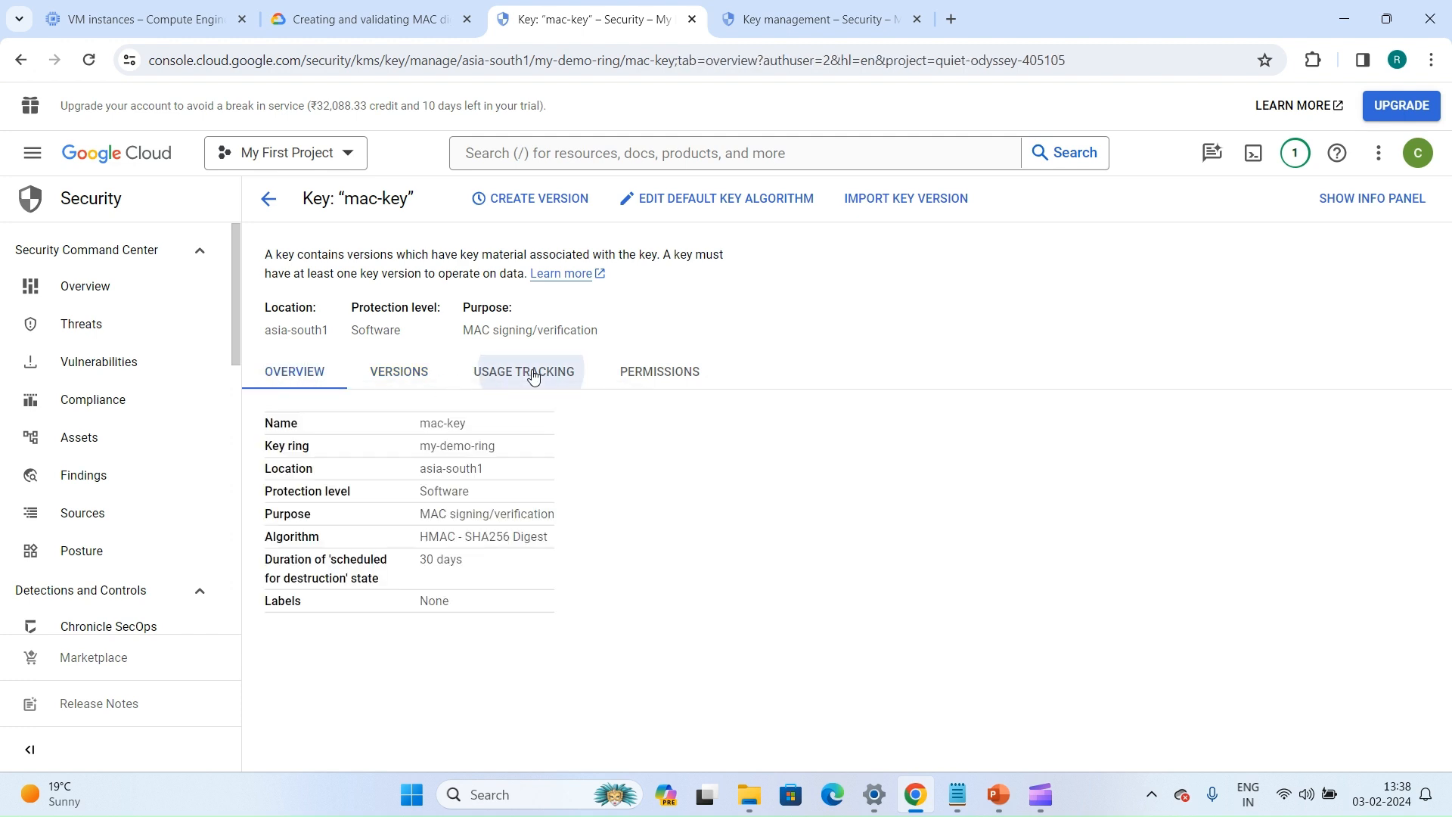
{"action": "left_click", "coordinate": [628, 376]}
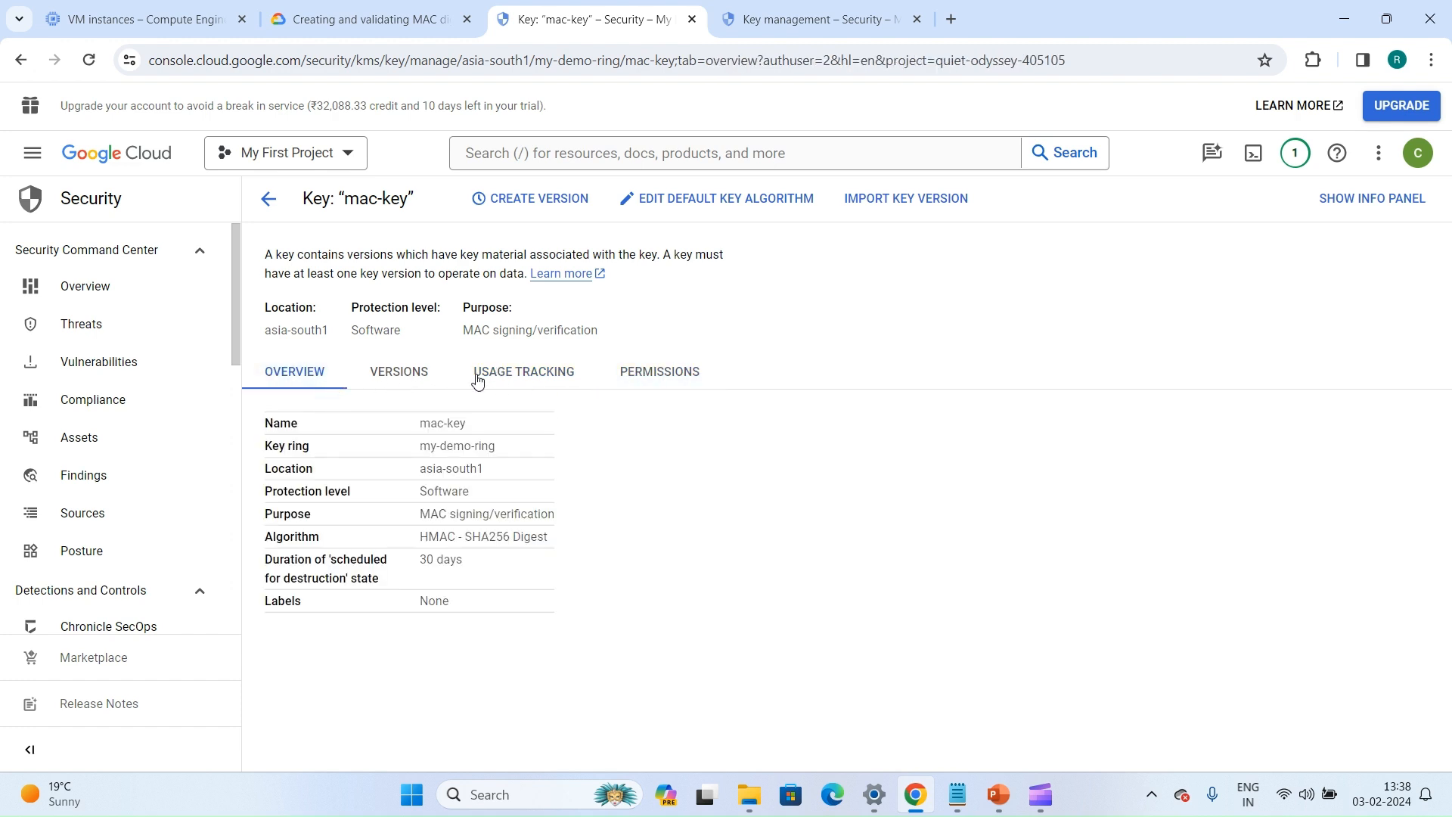
{"action": "left_click", "coordinate": [436, 382]}
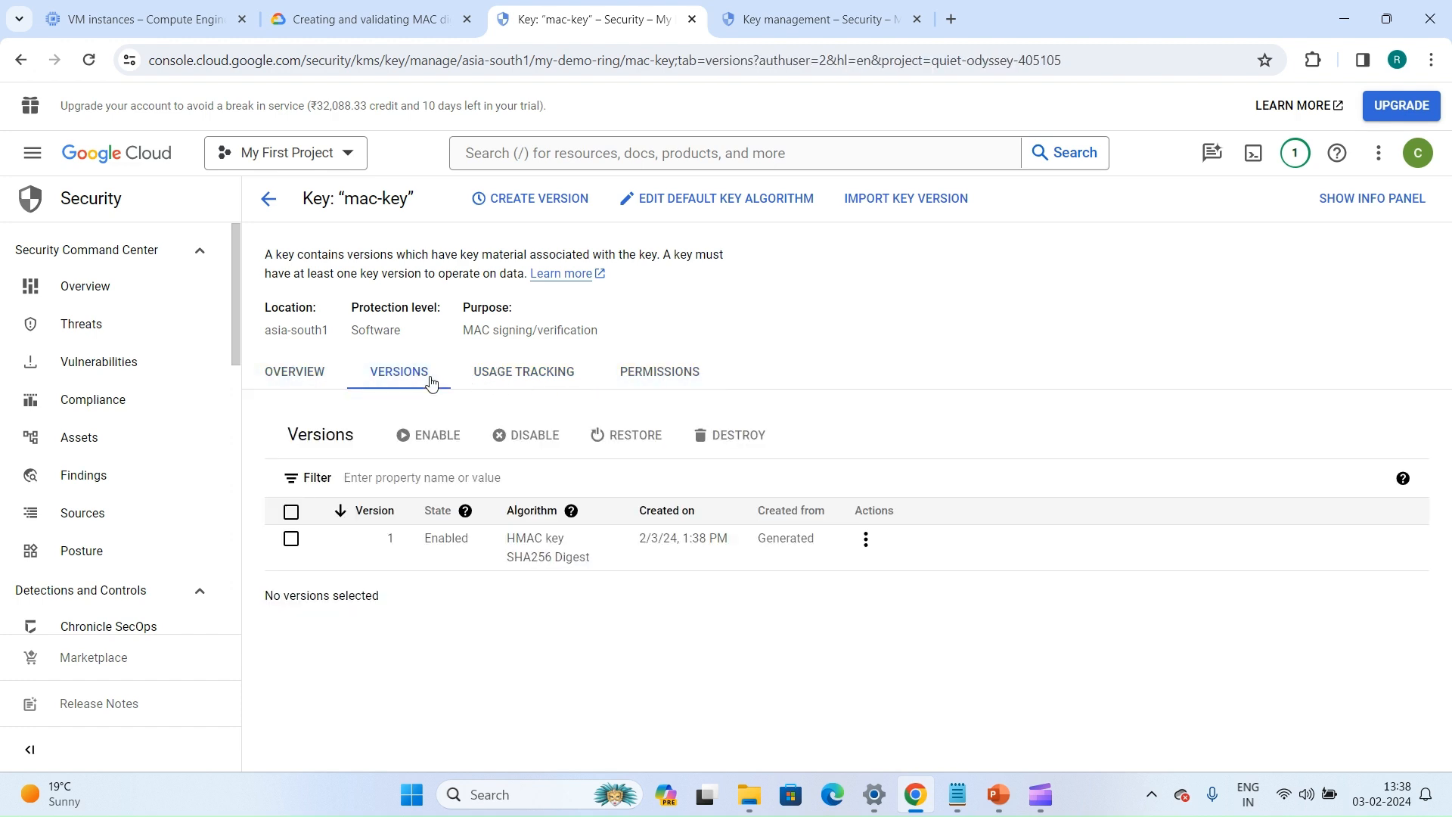
Switch to the Cloud Shell terminal, clear it, and list the files in the kms_demo/mac folder
{"action": "left_click", "coordinate": [961, 798]}
{"action": "left_click", "coordinate": [960, 798]}
{"action": "left_click", "coordinate": [817, 19]}
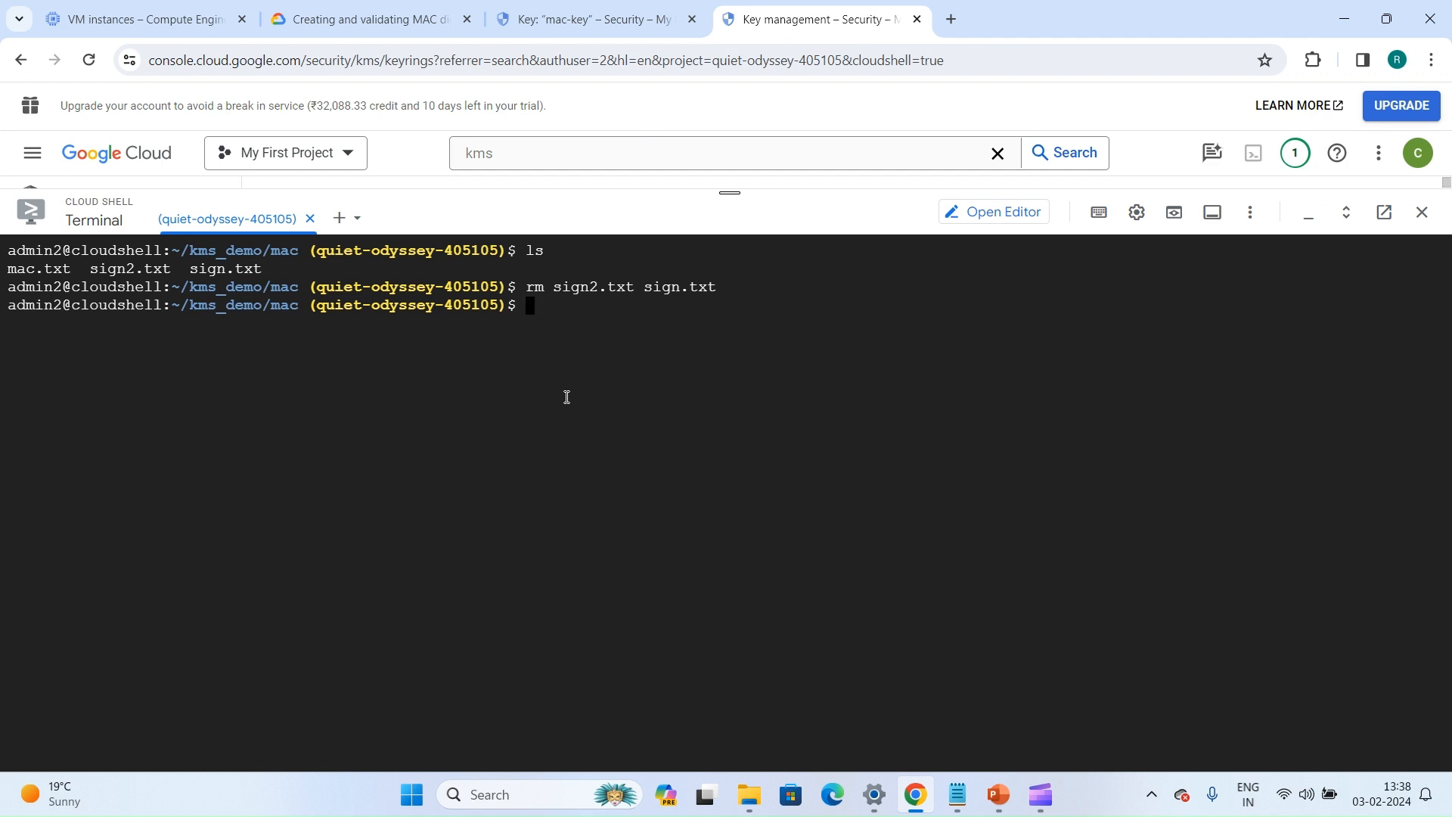
{"action": "type", "text": "clear"}
{"action": "key", "text": "Return"}
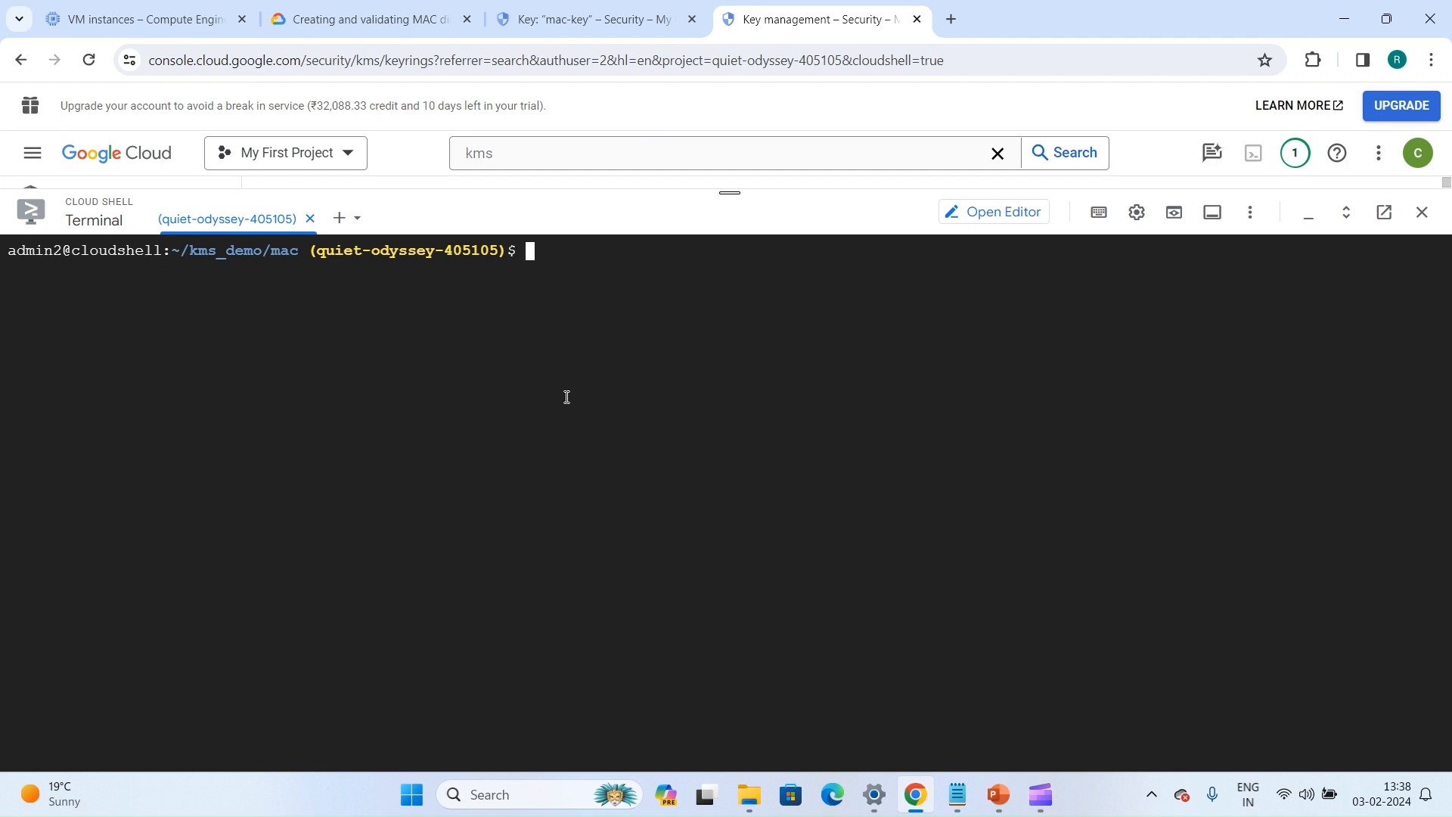
{"action": "type", "text": "ls"}
{"action": "key", "text": "Return"}
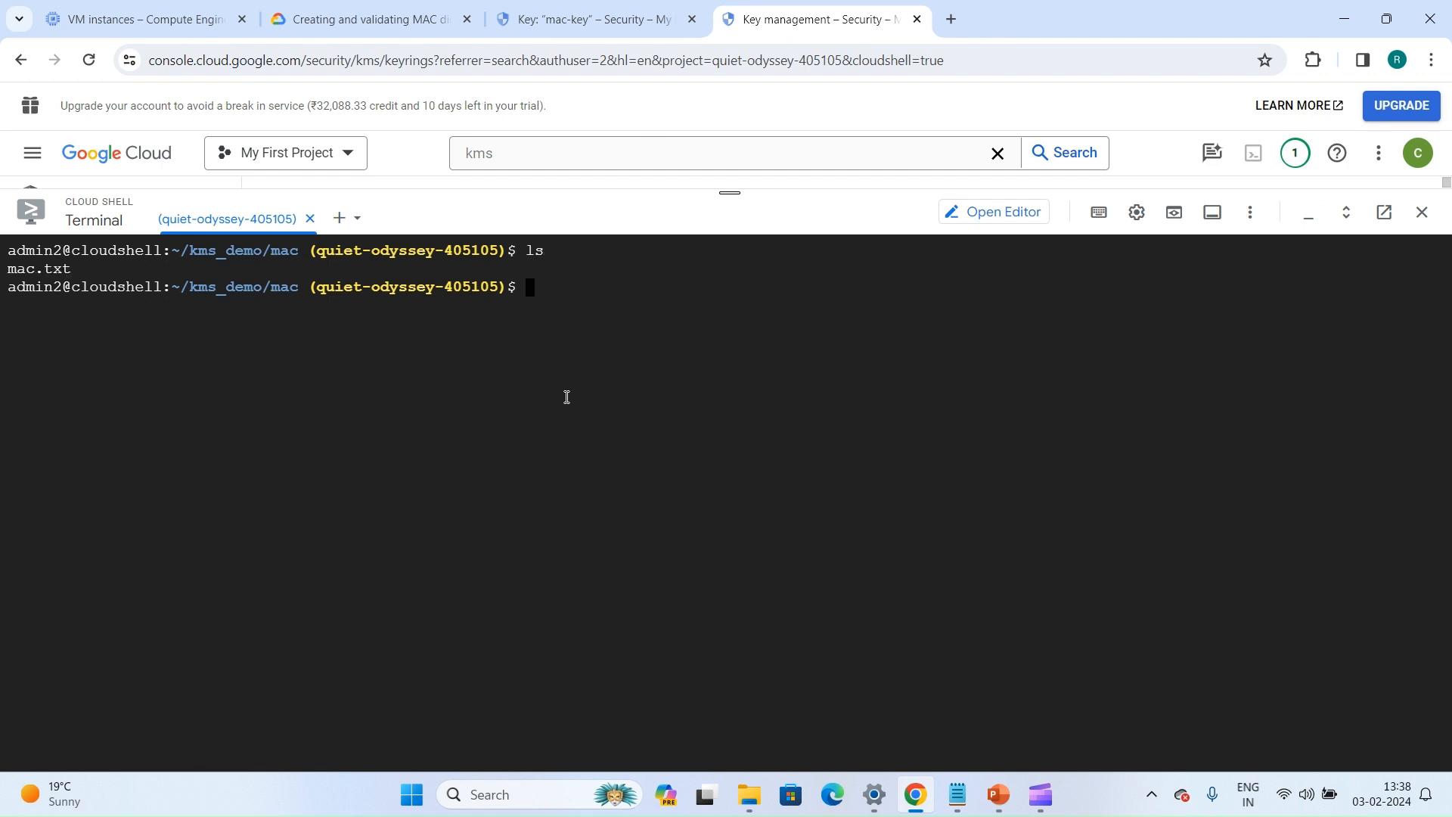
Print the contents of mac.txt in the terminal with the cat command
{"action": "type", "text": "cat ma"}
{"action": "key", "text": "Return"}
{"action": "key", "text": "Up"}
{"action": "type", "text": "c"}
{"action": "key", "text": "Tab"}
{"action": "key", "text": "Return"}
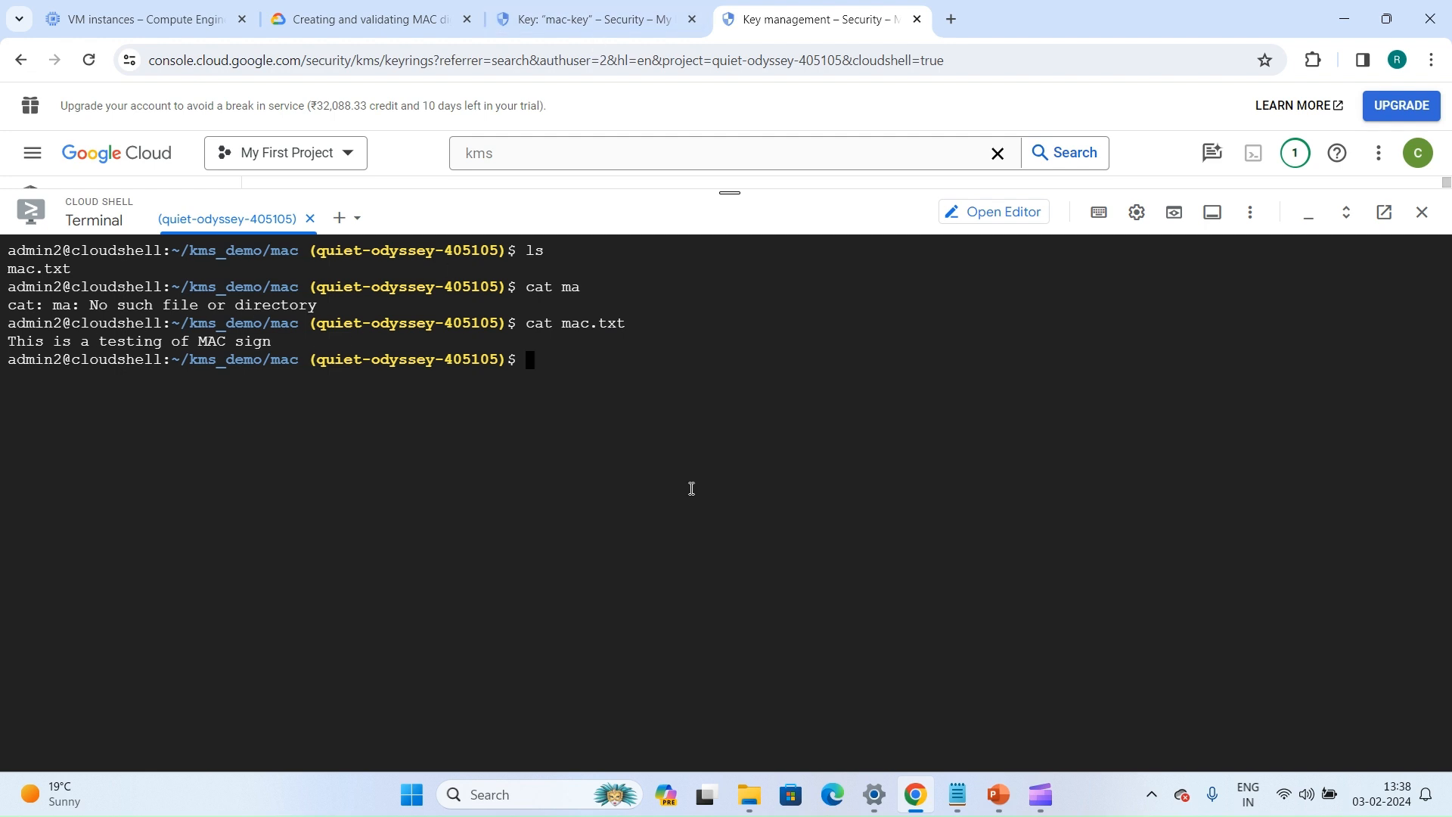
Switch to Notepad and check the key version placeholder in the gcloud kms mac-sign command
{"action": "left_click", "coordinate": [957, 796]}
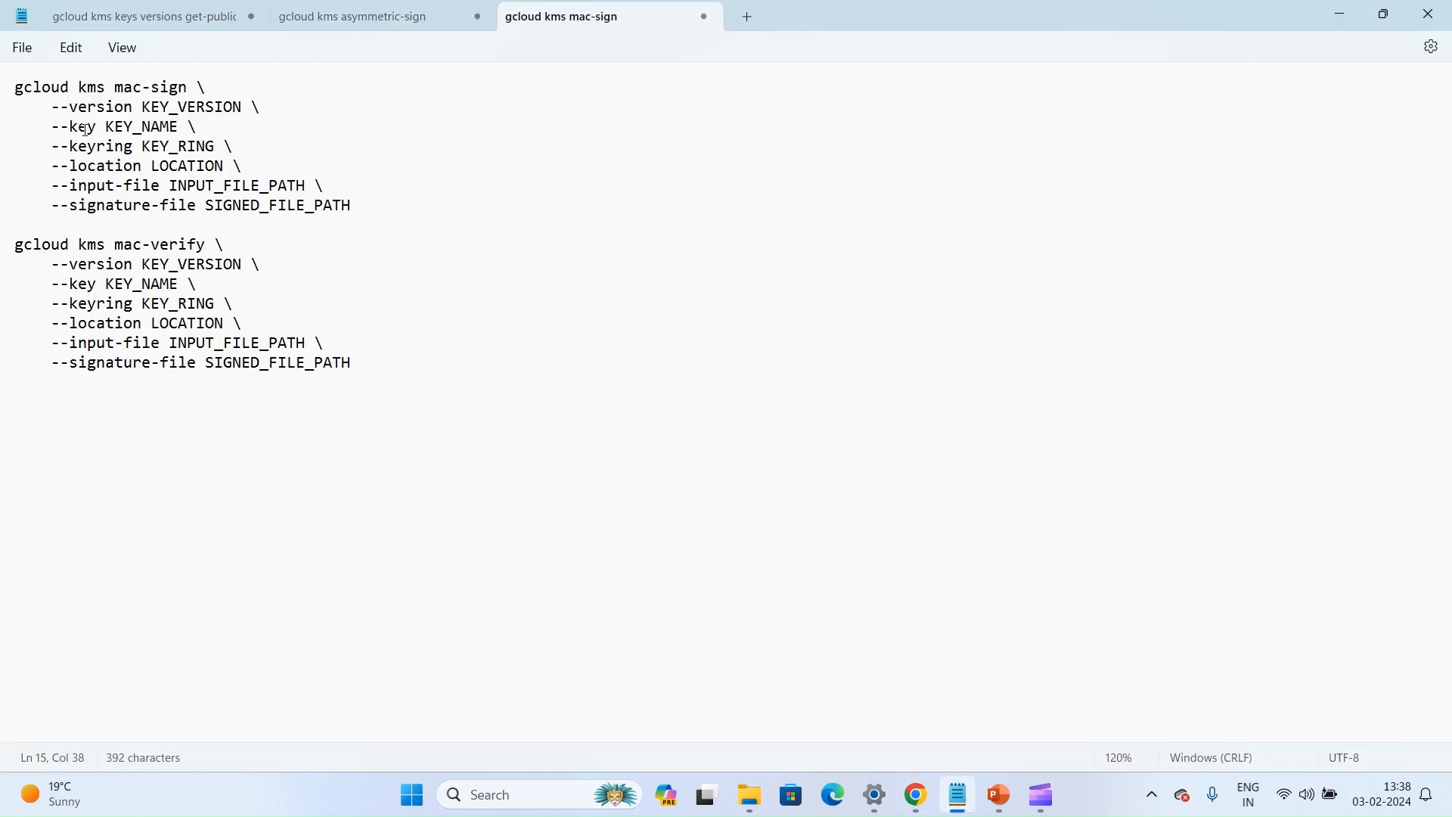
{"action": "left_click_drag", "start_coordinate": [146, 109], "coordinate": [240, 105]}
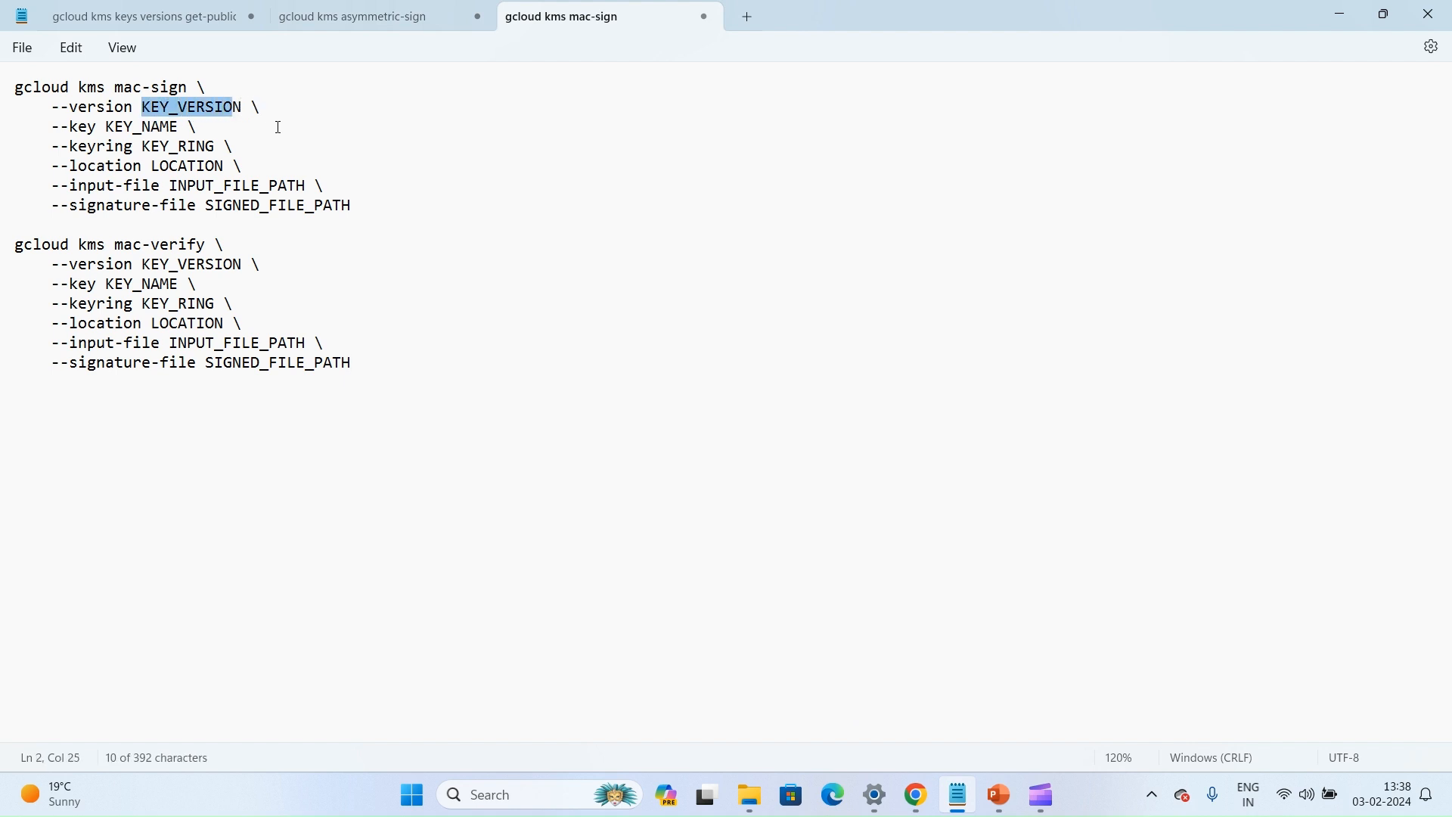
{"action": "key", "text": "alt+Tab"}
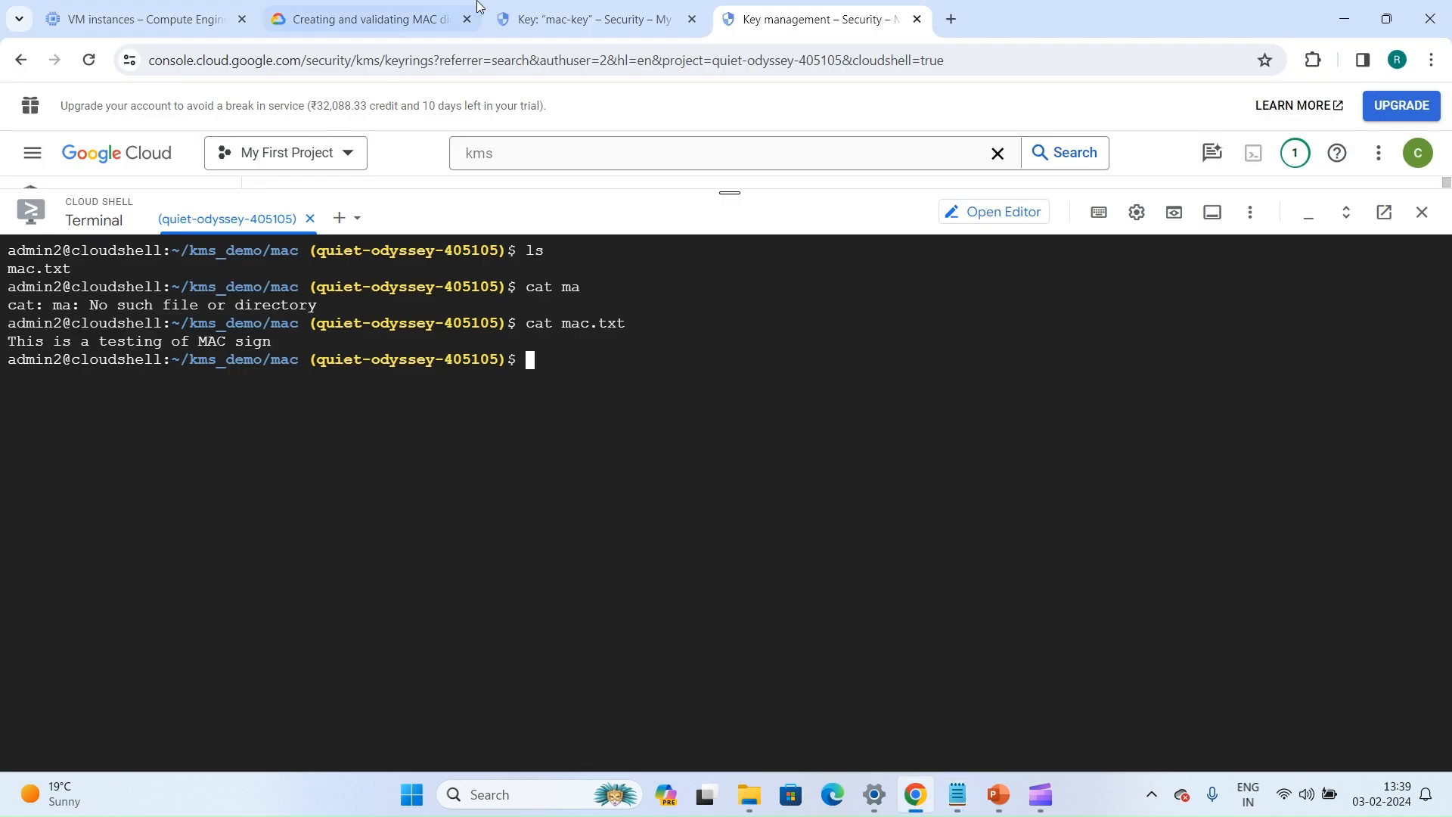
Return to the mac-key page in the browser and create a new version of the key
{"action": "left_click", "coordinate": [555, 9]}
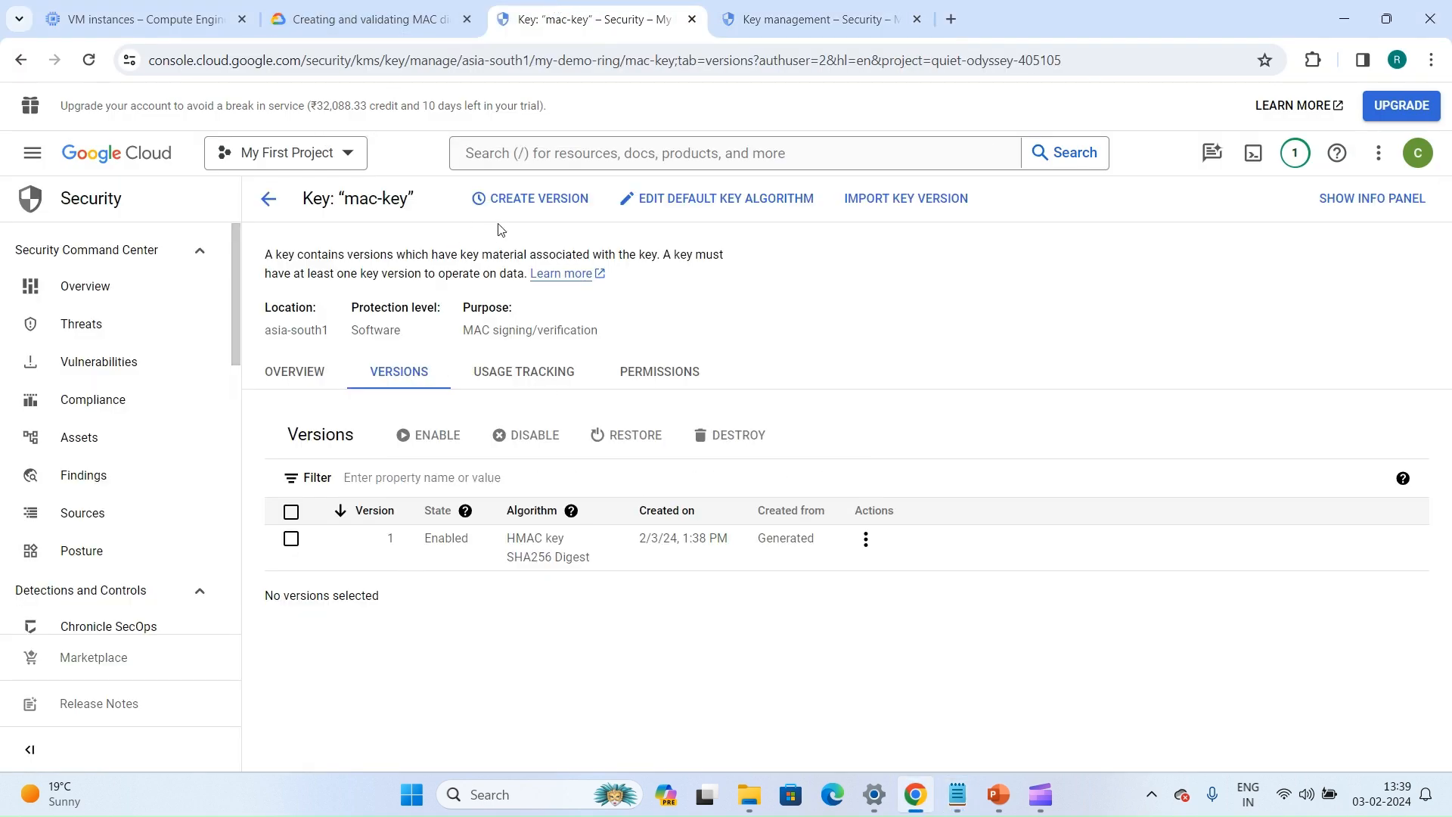
{"action": "left_click", "coordinate": [513, 201]}
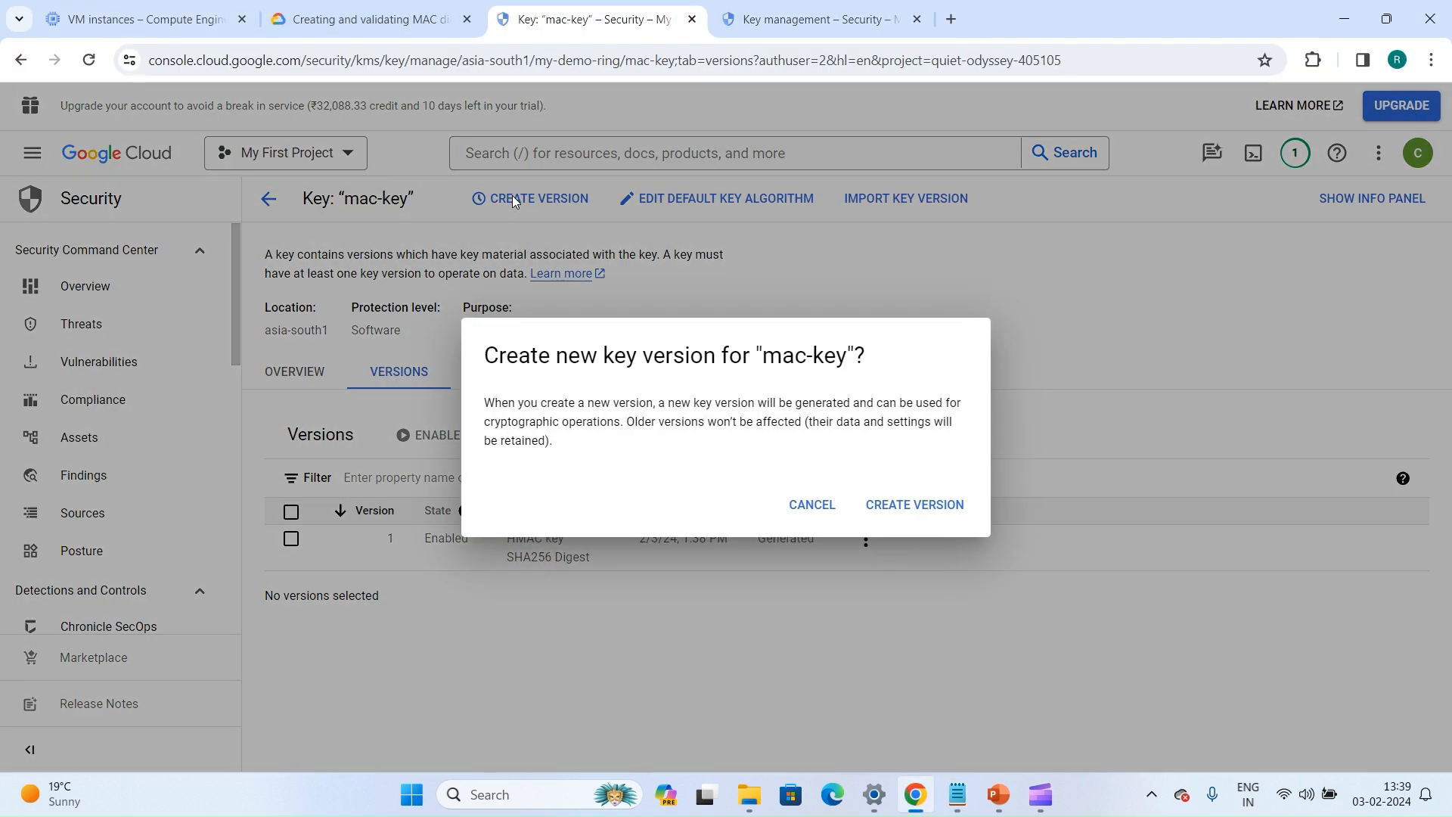
{"action": "left_click", "coordinate": [882, 504]}
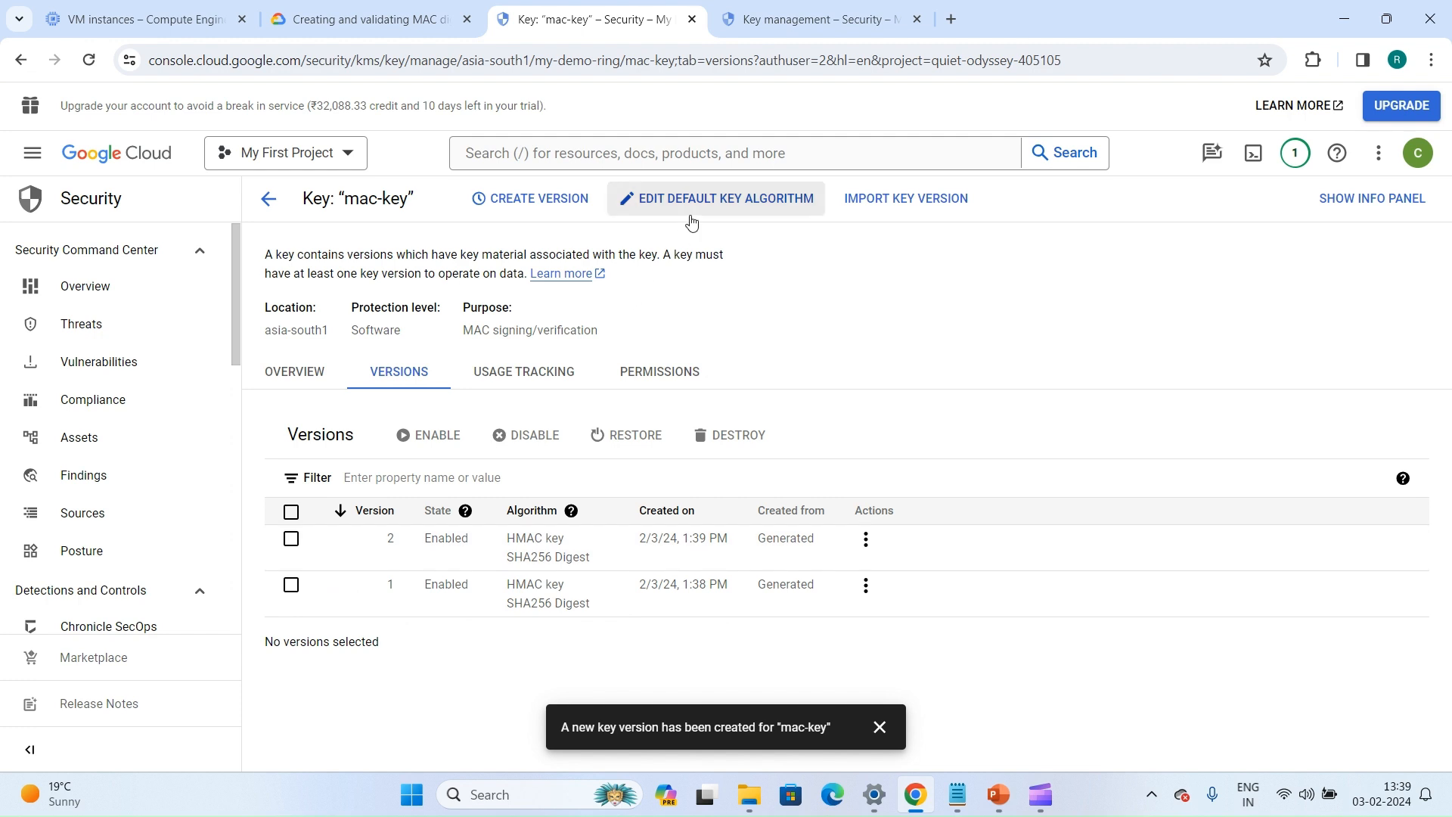
Change the default key algorithm of mac-key to HMAC - SHA384 Digest and save it
{"action": "left_click", "coordinate": [691, 220]}
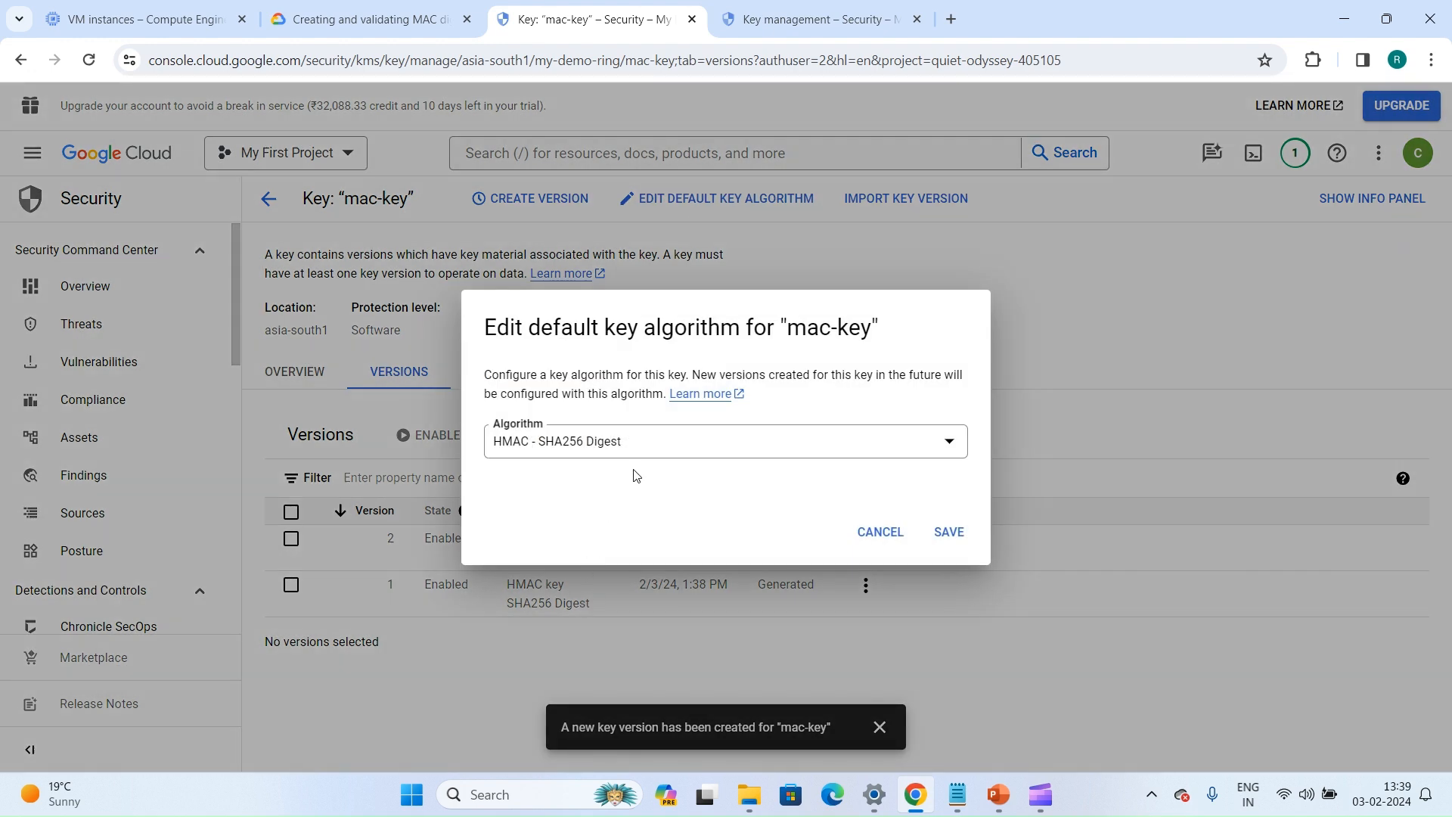
{"action": "left_click", "coordinate": [703, 442]}
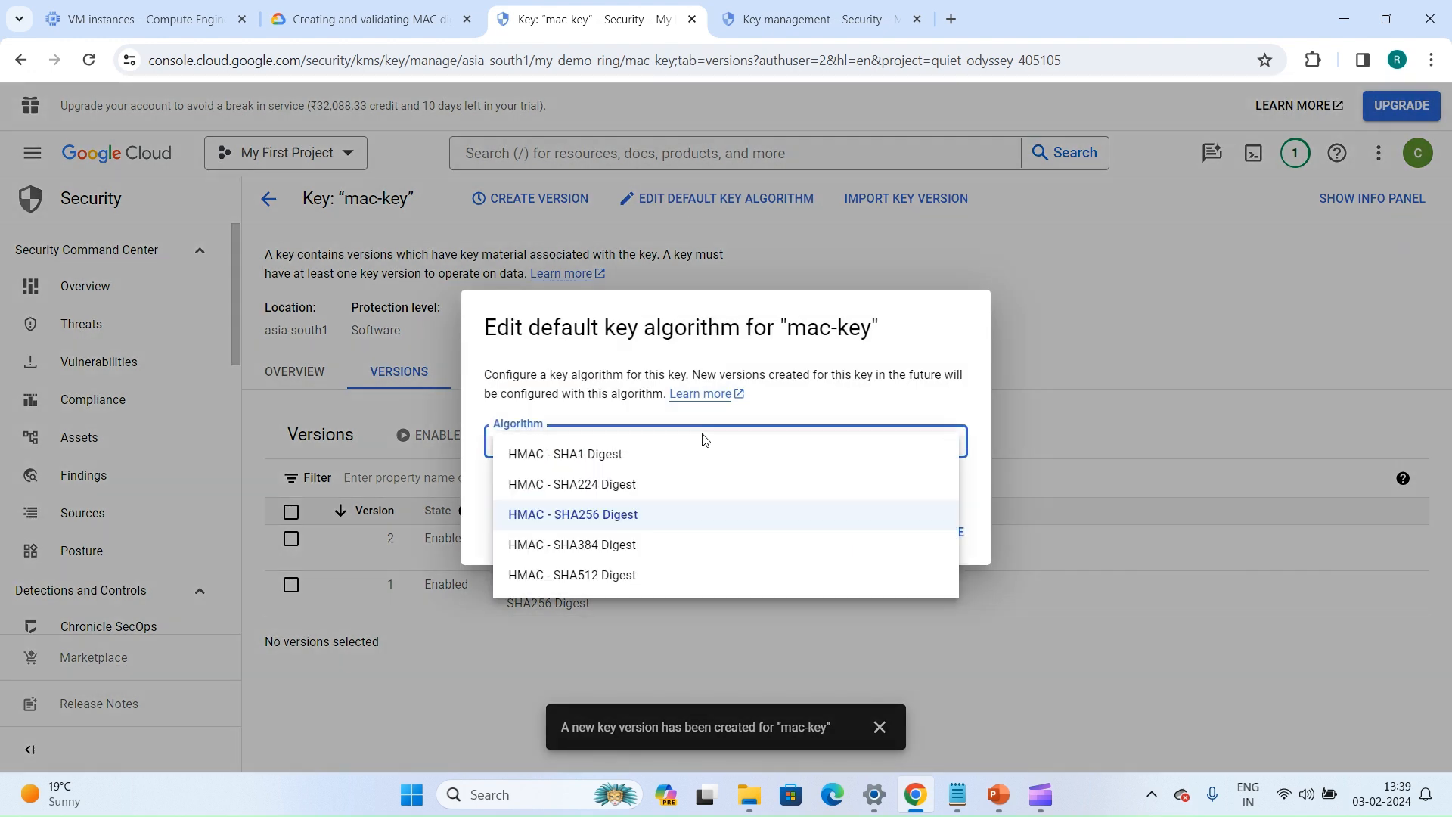
{"action": "left_click", "coordinate": [621, 546]}
{"action": "left_click", "coordinate": [948, 539]}
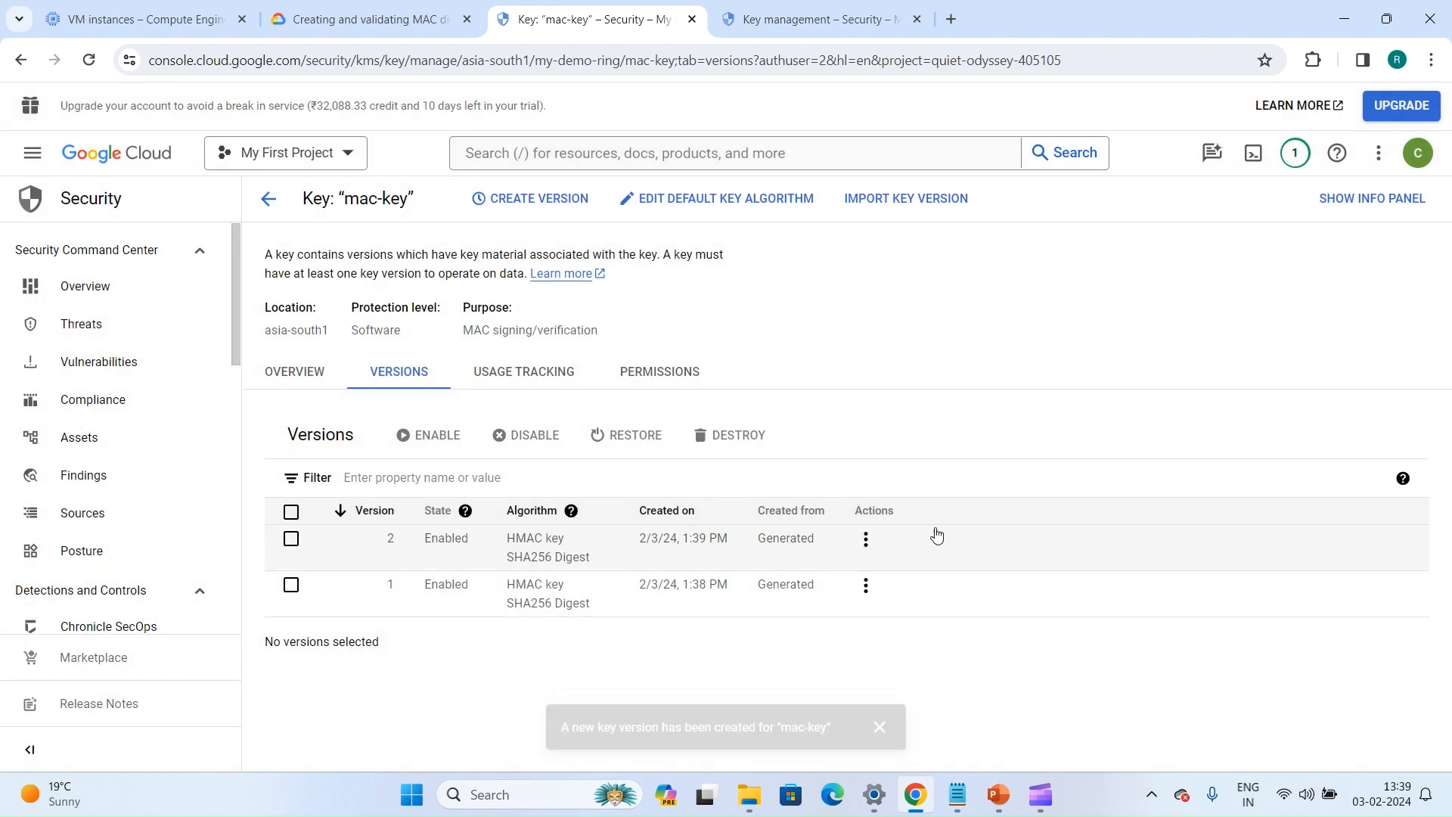
Create another version of mac-key and check its digest algorithm in the version list
{"action": "left_click", "coordinate": [546, 198]}
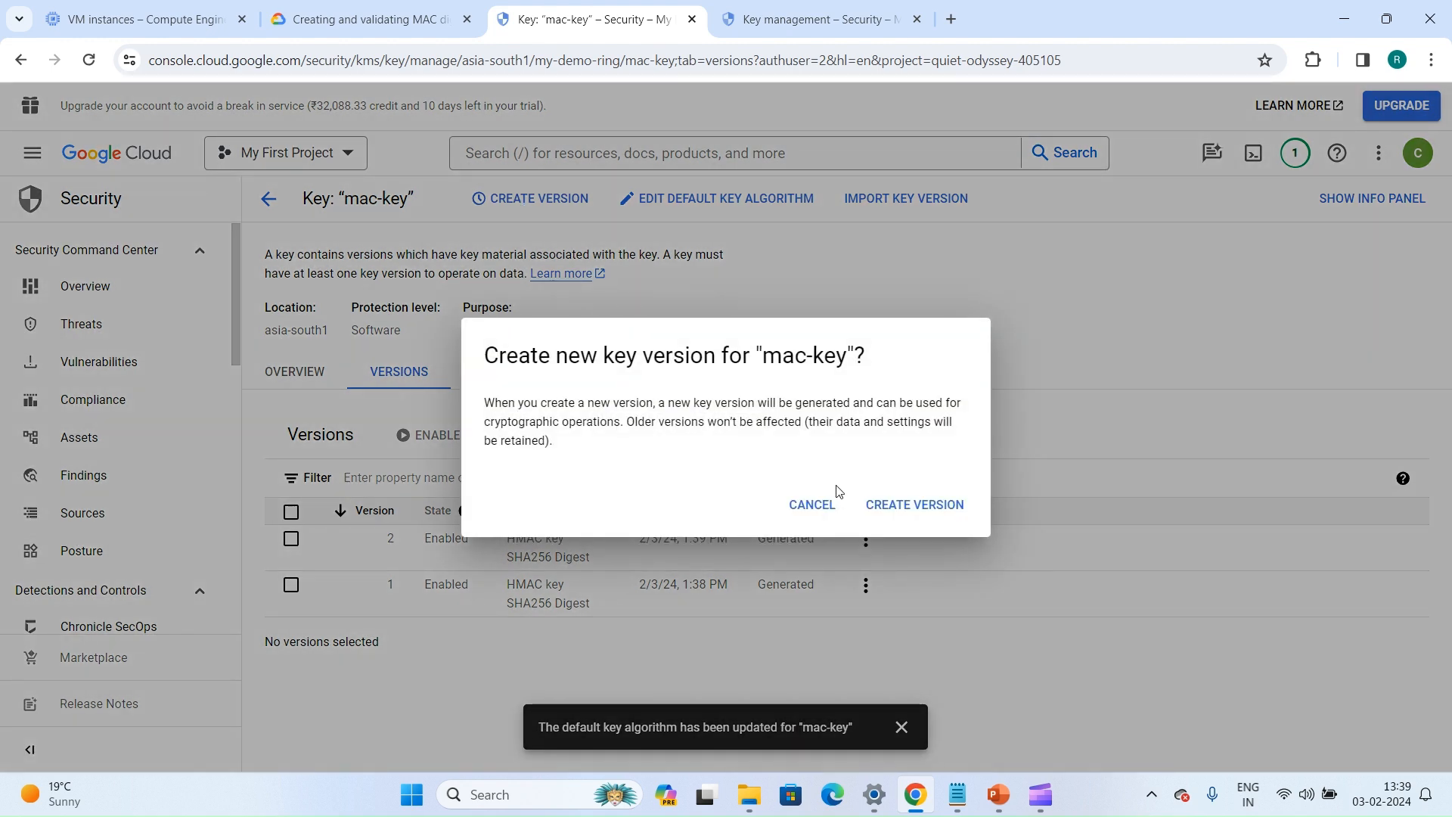
{"action": "left_click", "coordinate": [914, 505]}
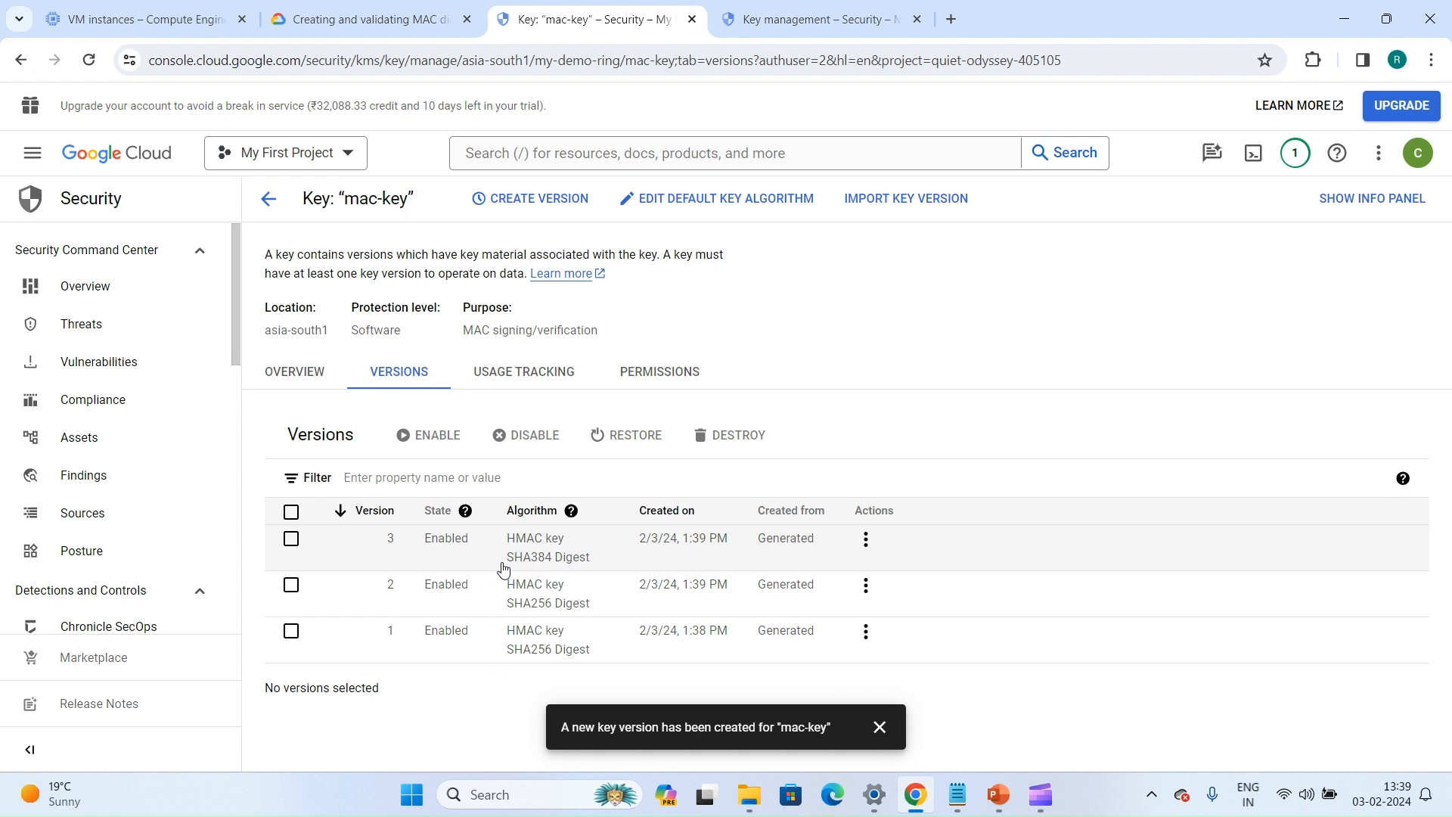
{"action": "left_click_drag", "start_coordinate": [503, 569], "coordinate": [596, 566]}
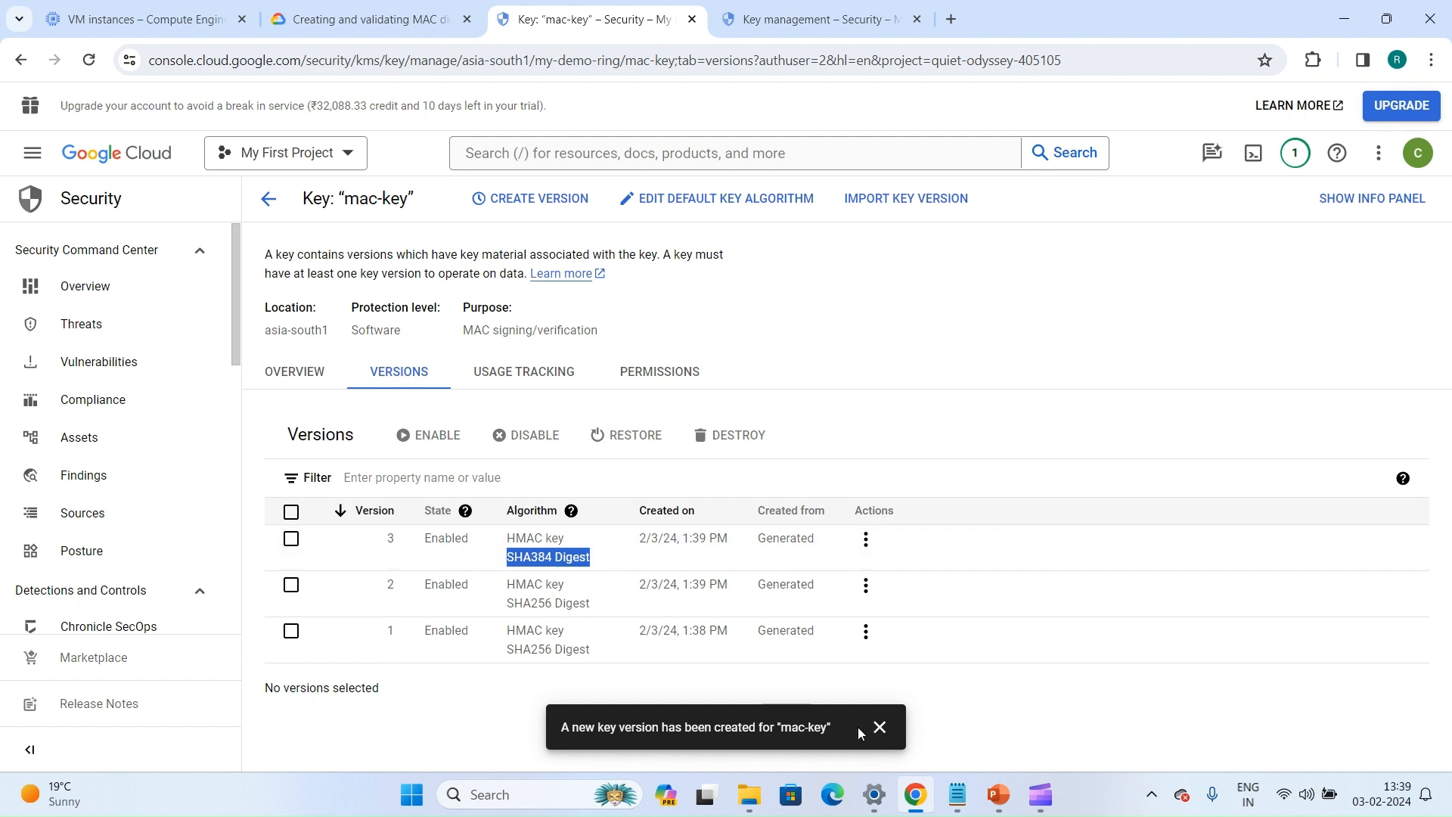
{"action": "left_click", "coordinate": [877, 727]}
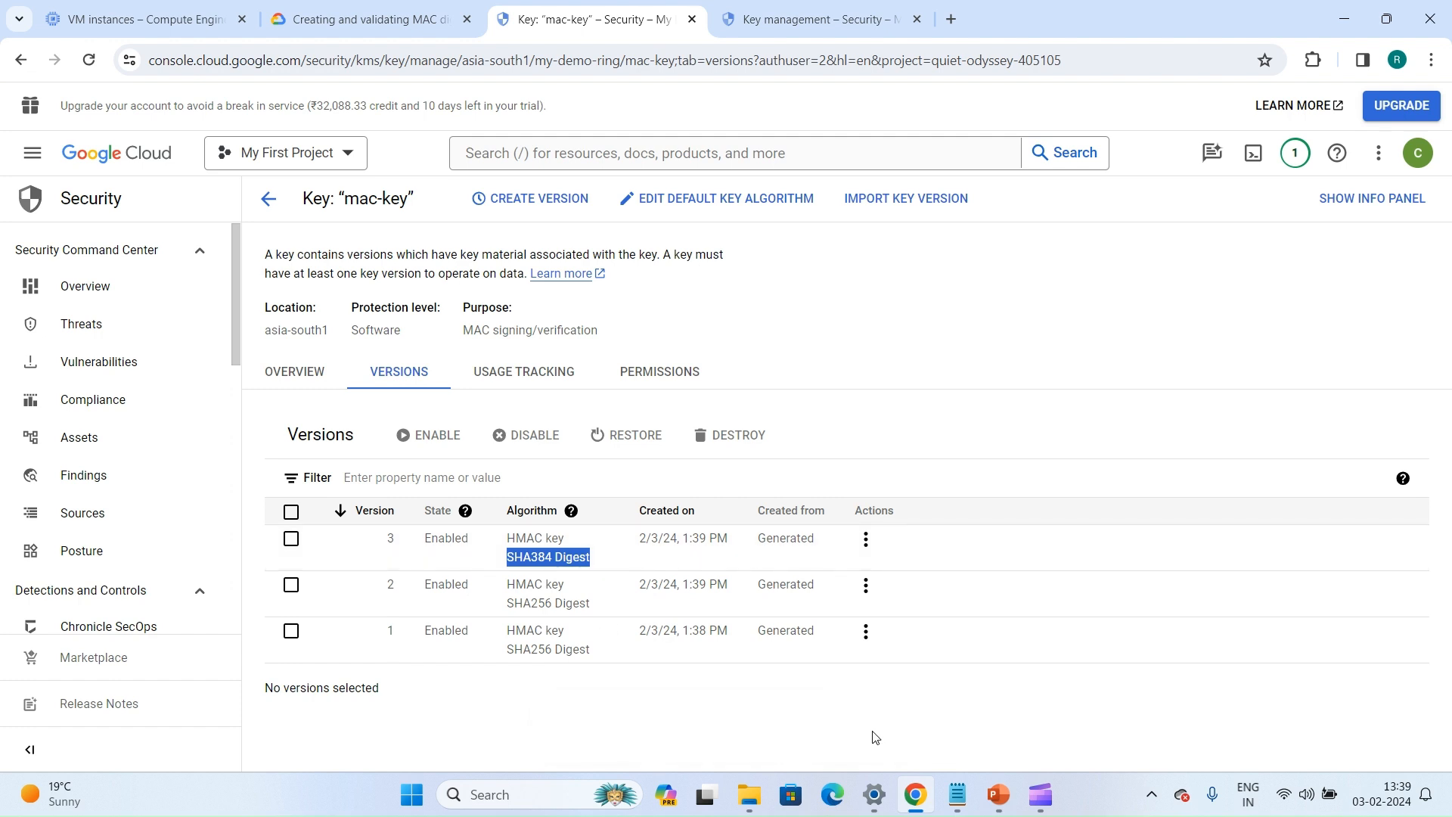
{"action": "left_click", "coordinate": [469, 640]}
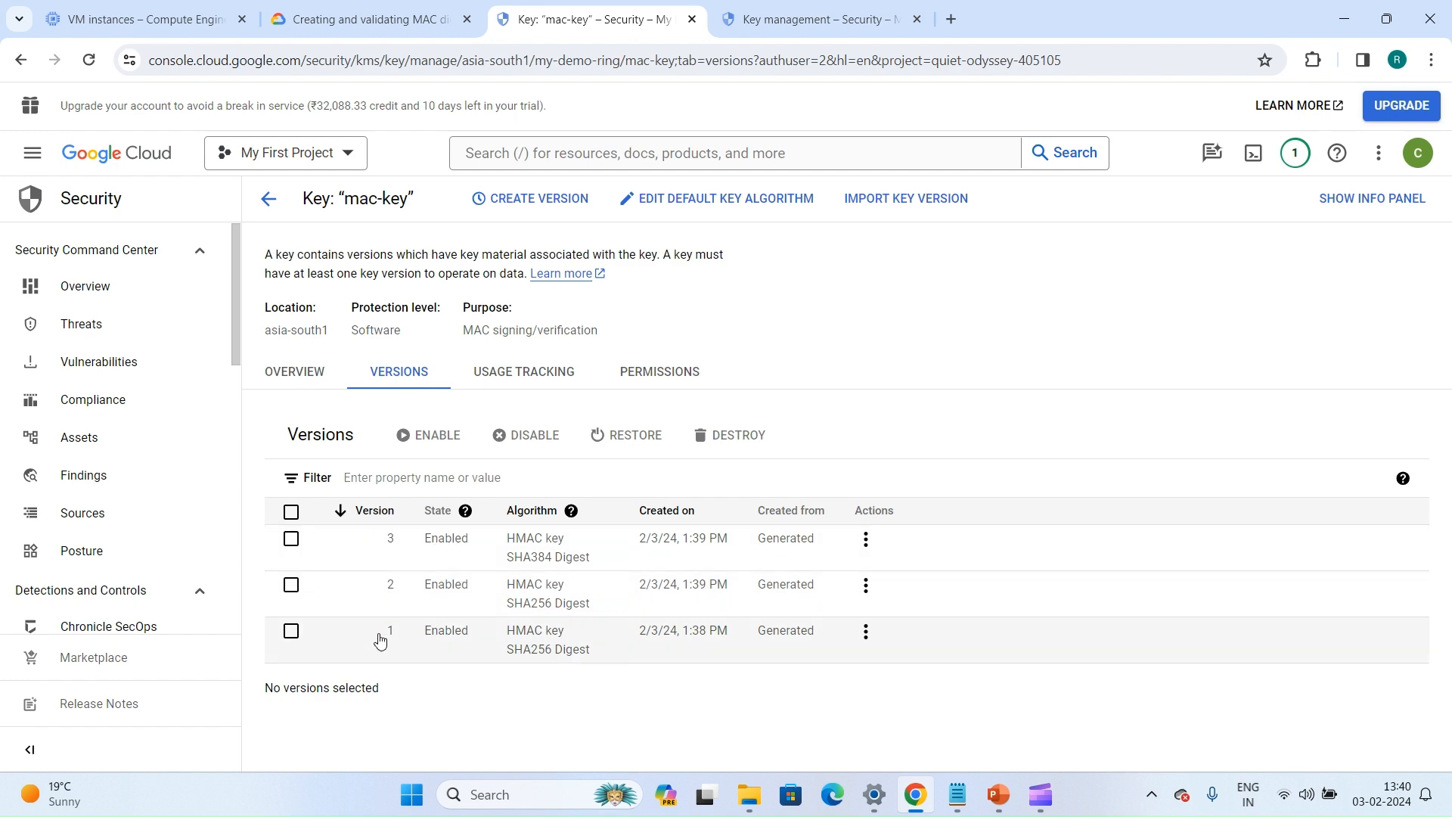
Switch to Notepad and replace the KEY_VERSION placeholder in the gcloud kms mac-sign command with 1
{"action": "key", "text": "alt+Tab"}
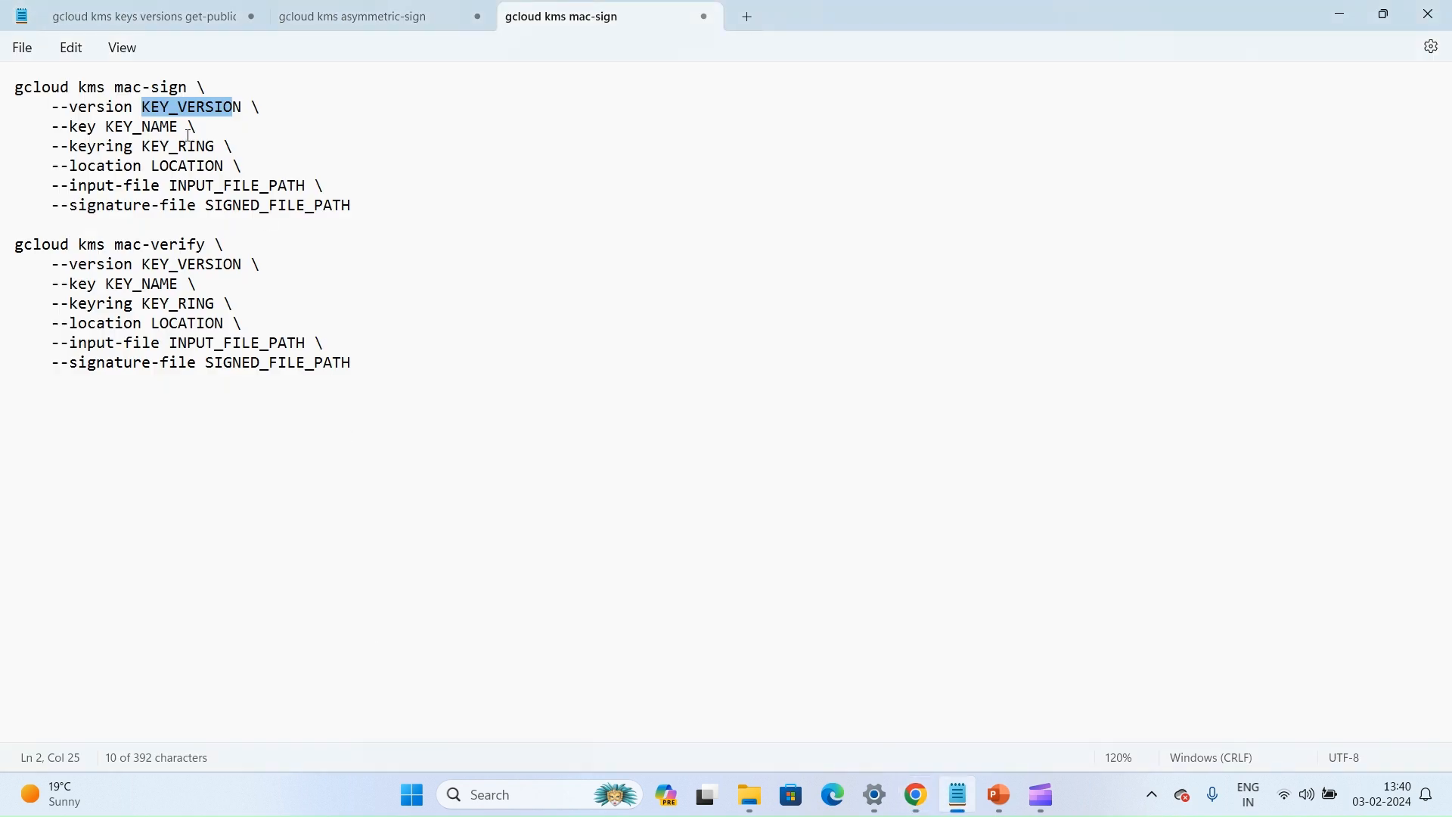
{"action": "left_click", "coordinate": [195, 115]}
{"action": "left_click_drag", "start_coordinate": [242, 107], "coordinate": [143, 111]}
{"action": "type", "text": "1"}
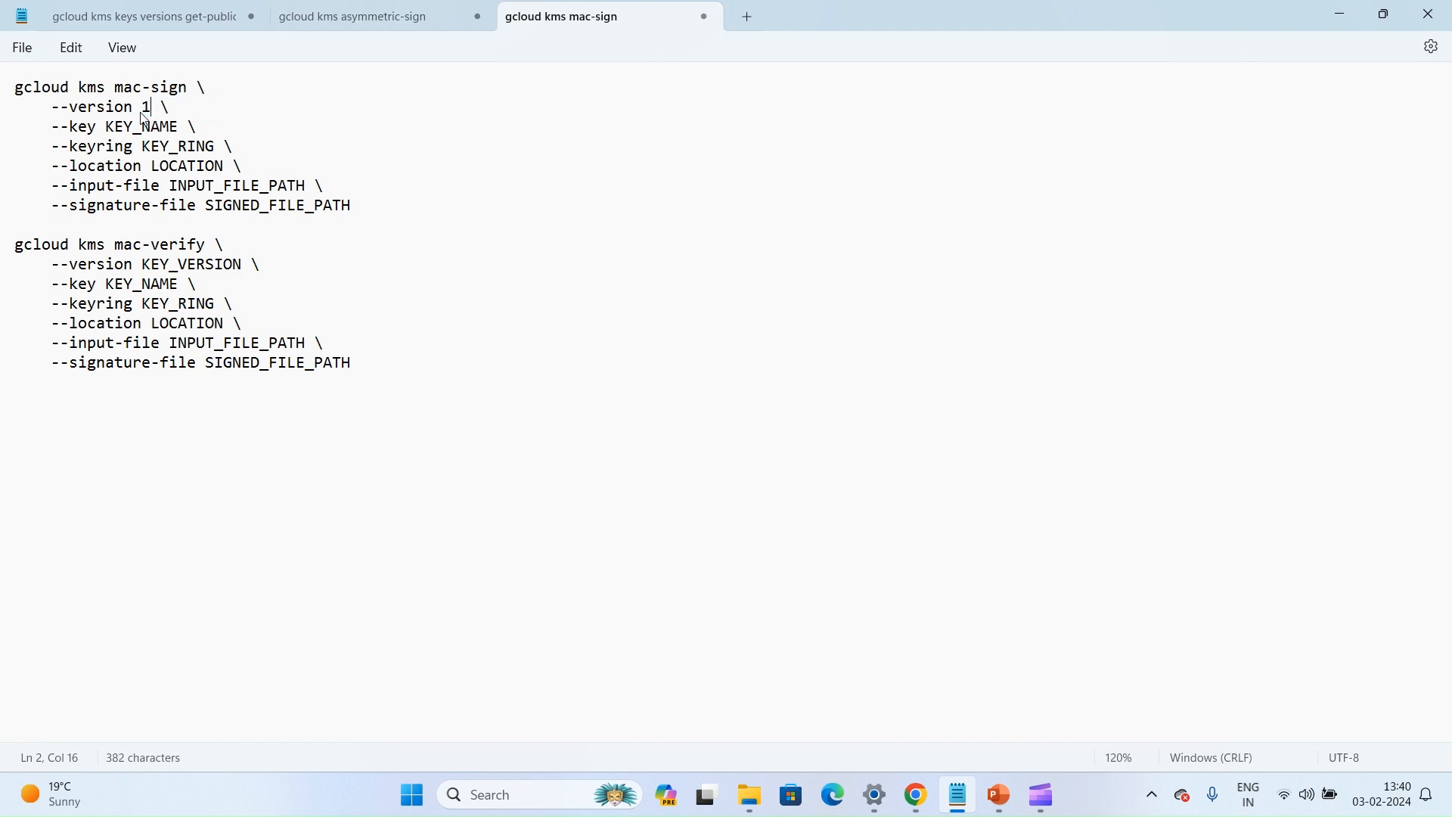
Copy the key name mac-key from the browser's key page into the mac-sign command's --key value in Notepad
{"action": "key", "text": "alt+Tab"}
{"action": "triple_click", "coordinate": [353, 194]}
{"action": "left_click", "coordinate": [353, 193]}
{"action": "left_click_drag", "start_coordinate": [344, 194], "coordinate": [409, 193]}
{"action": "key", "text": "ctrl+c"}
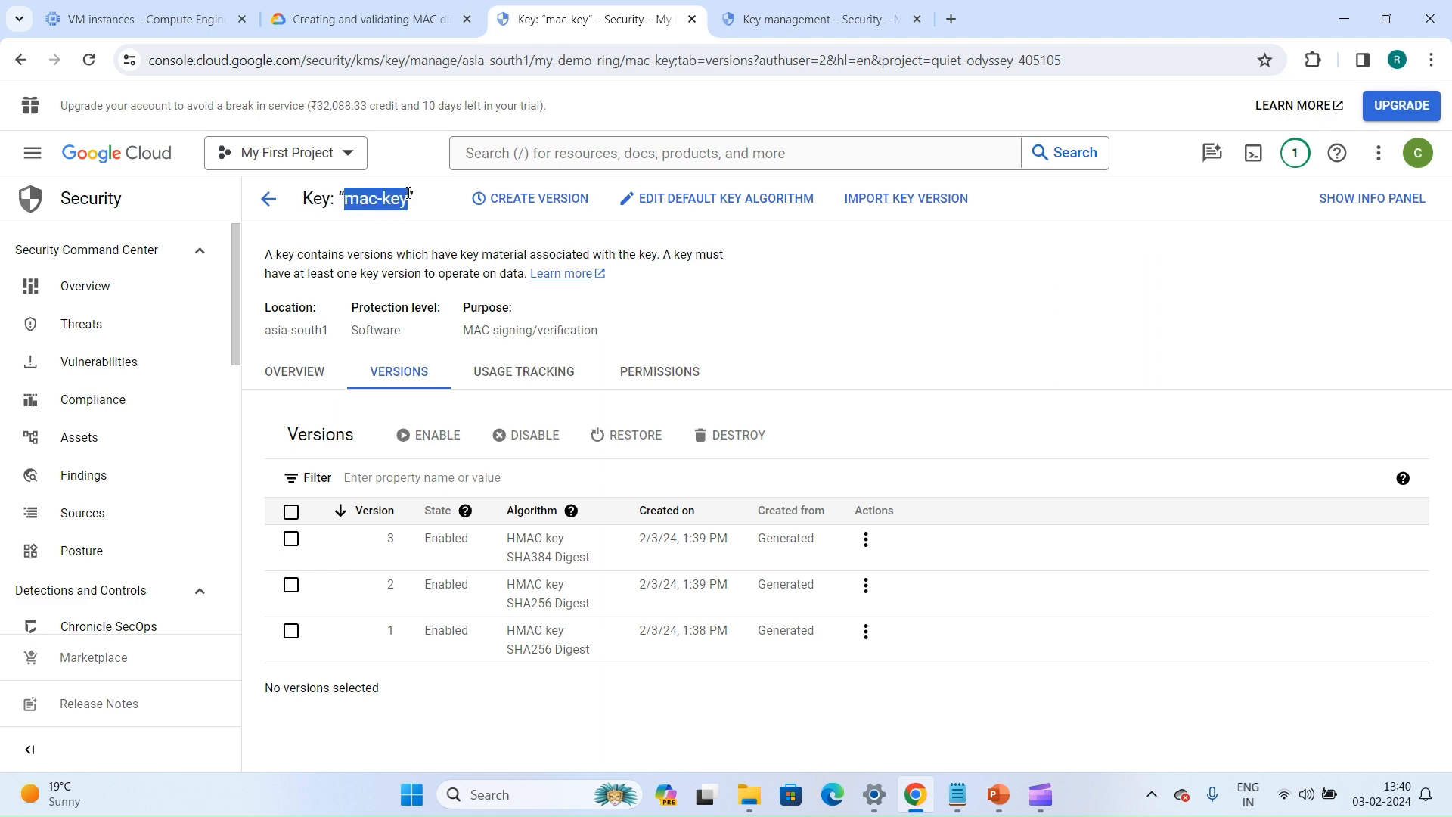
{"action": "key", "text": "alt+Tab"}
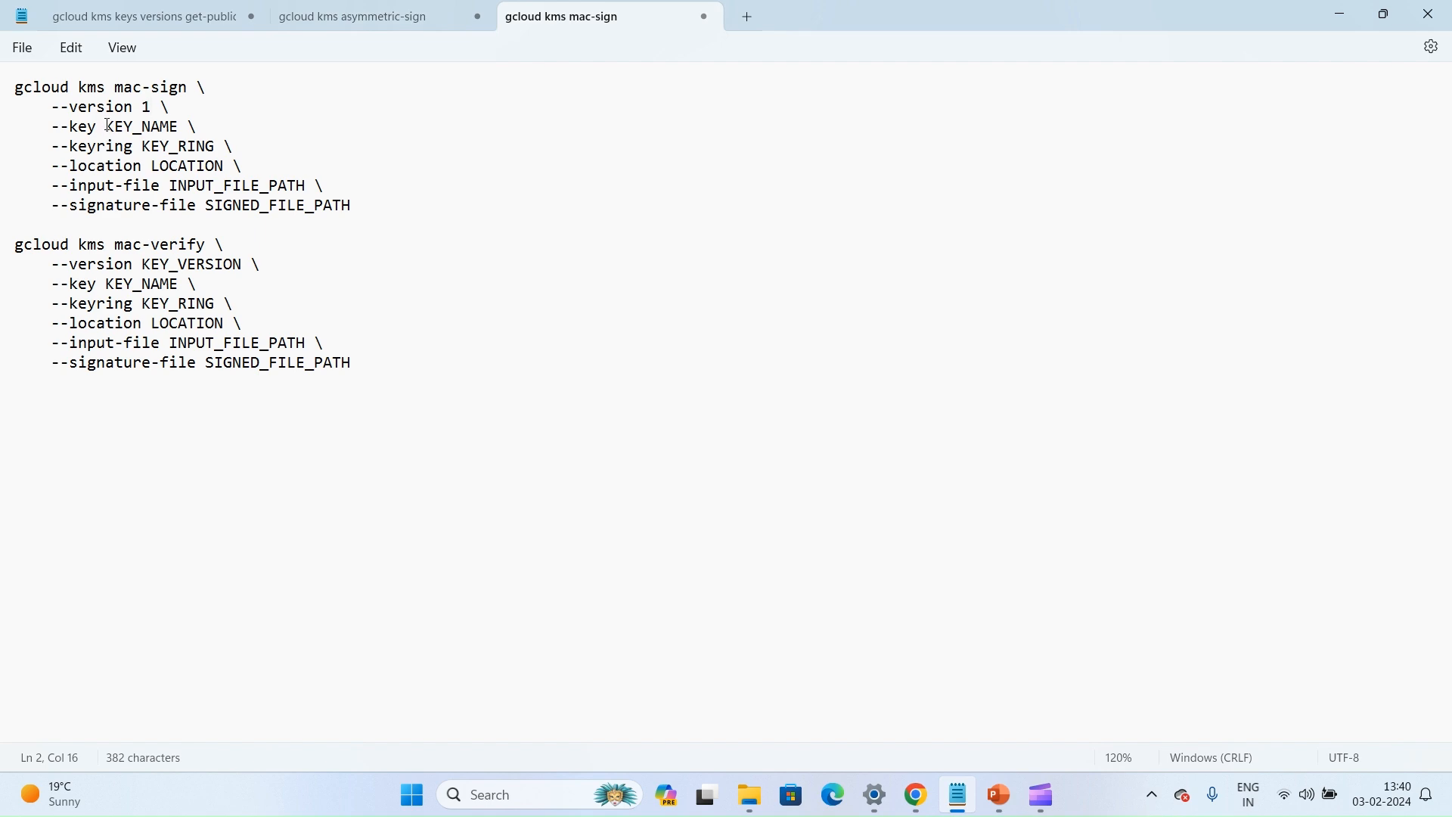
{"action": "left_click_drag", "start_coordinate": [106, 126], "coordinate": [181, 126]}
{"action": "key", "text": "ctrl+v"}
Copy the key ring name my-demo-ring from the key's overview in the browser into the mac-sign command's --keyring value in Notepad
{"action": "key", "text": "alt+Tab"}
{"action": "left_click", "coordinate": [295, 372]}
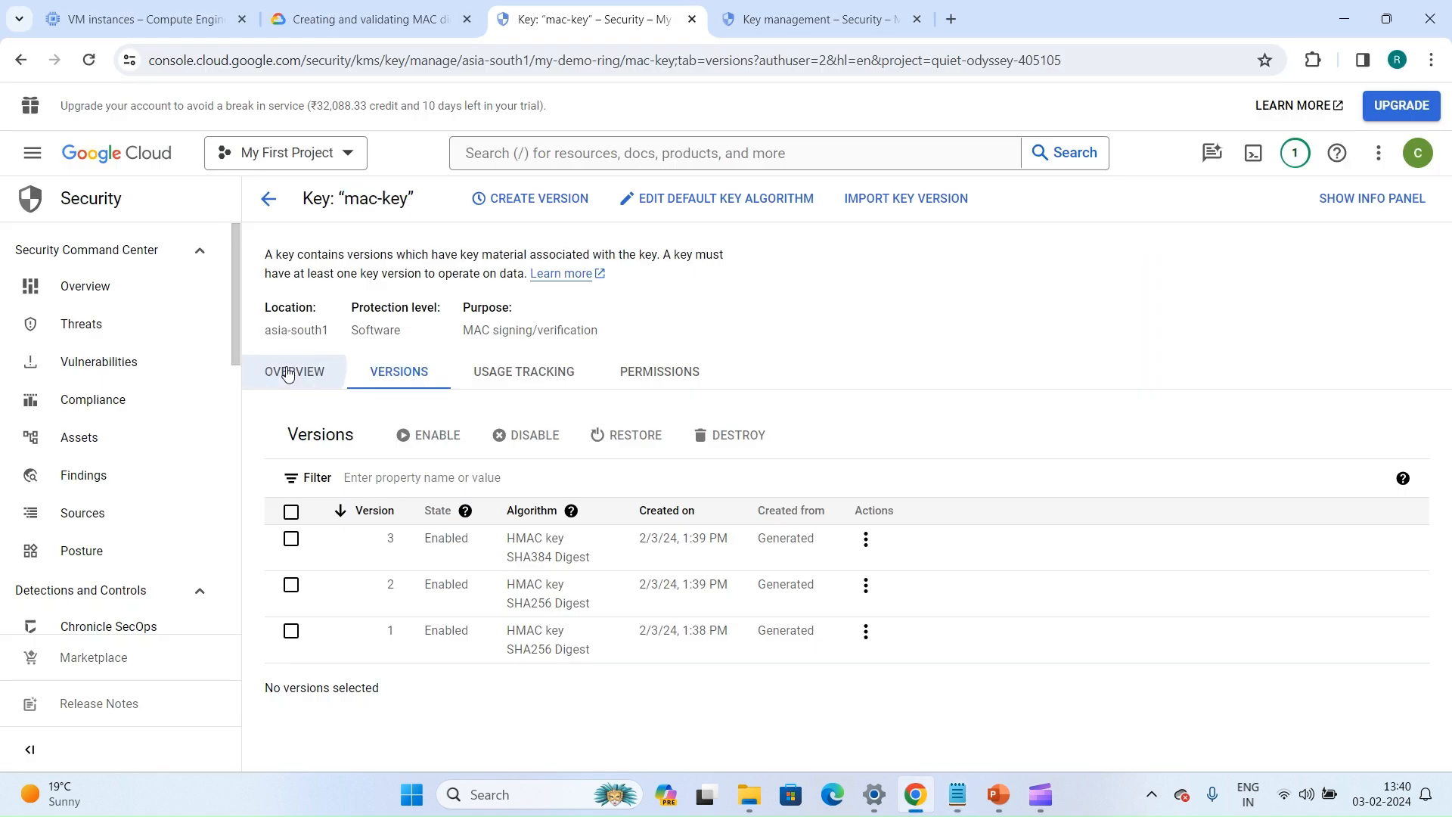
{"action": "triple_click", "coordinate": [447, 452]}
{"action": "key", "text": "ctrl+c"}
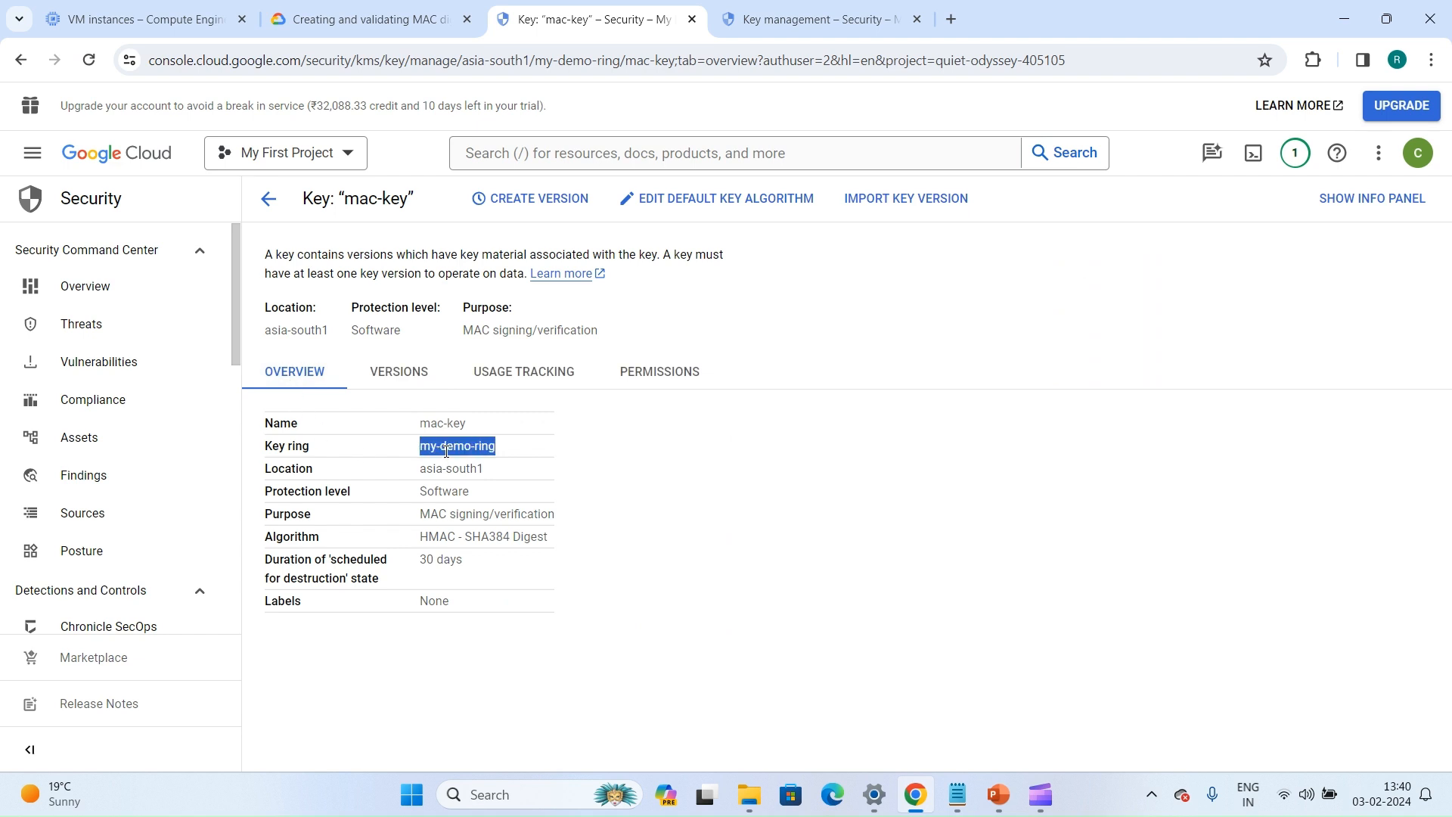
{"action": "key", "text": "alt+Tab"}
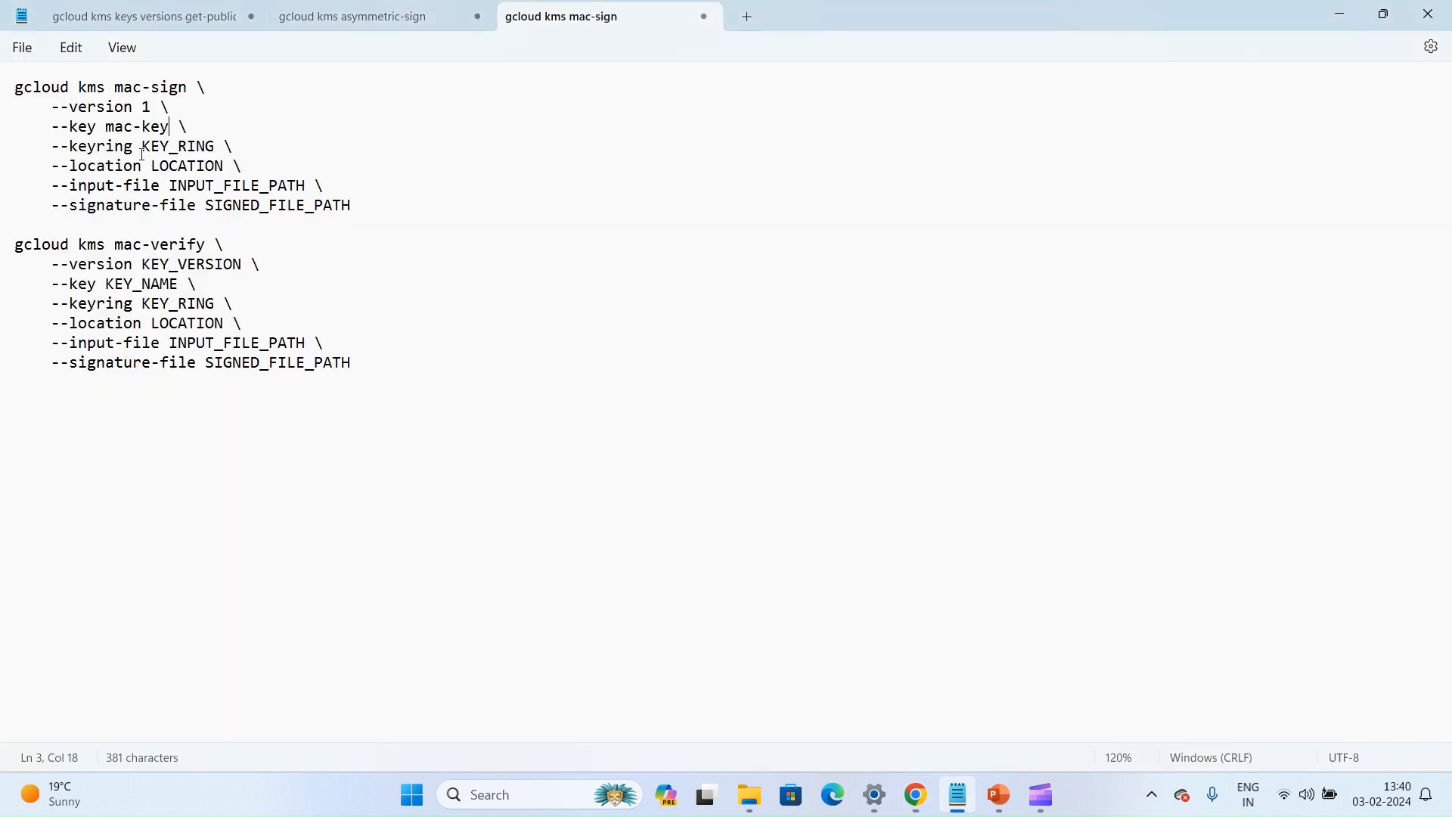
{"action": "left_click_drag", "start_coordinate": [146, 146], "coordinate": [218, 144]}
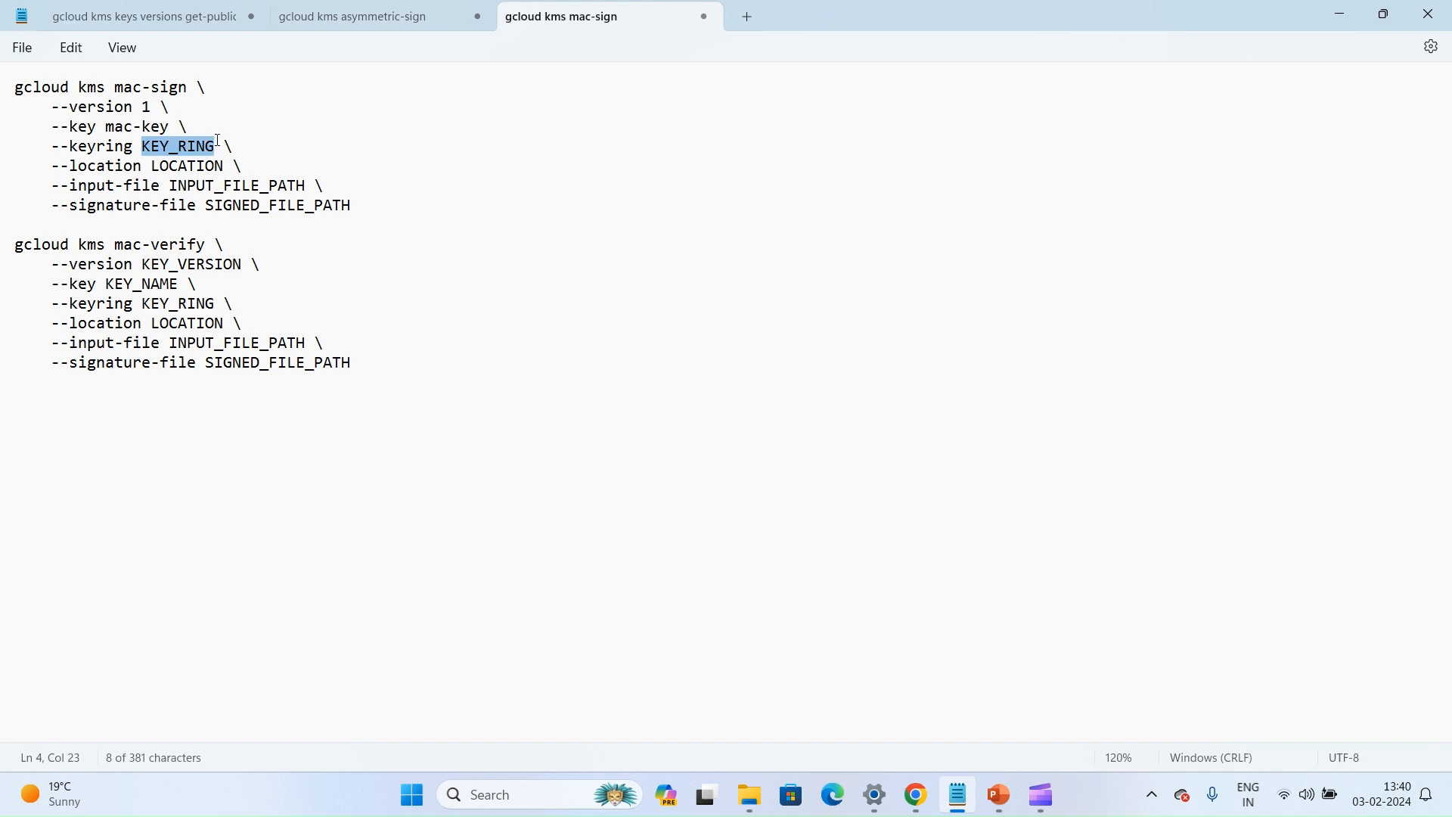
{"action": "type", "text": "my-demo-ring my-demo-ring"}
{"action": "key", "text": "ctrl+z"}
{"action": "key", "text": "ctrl+z"}
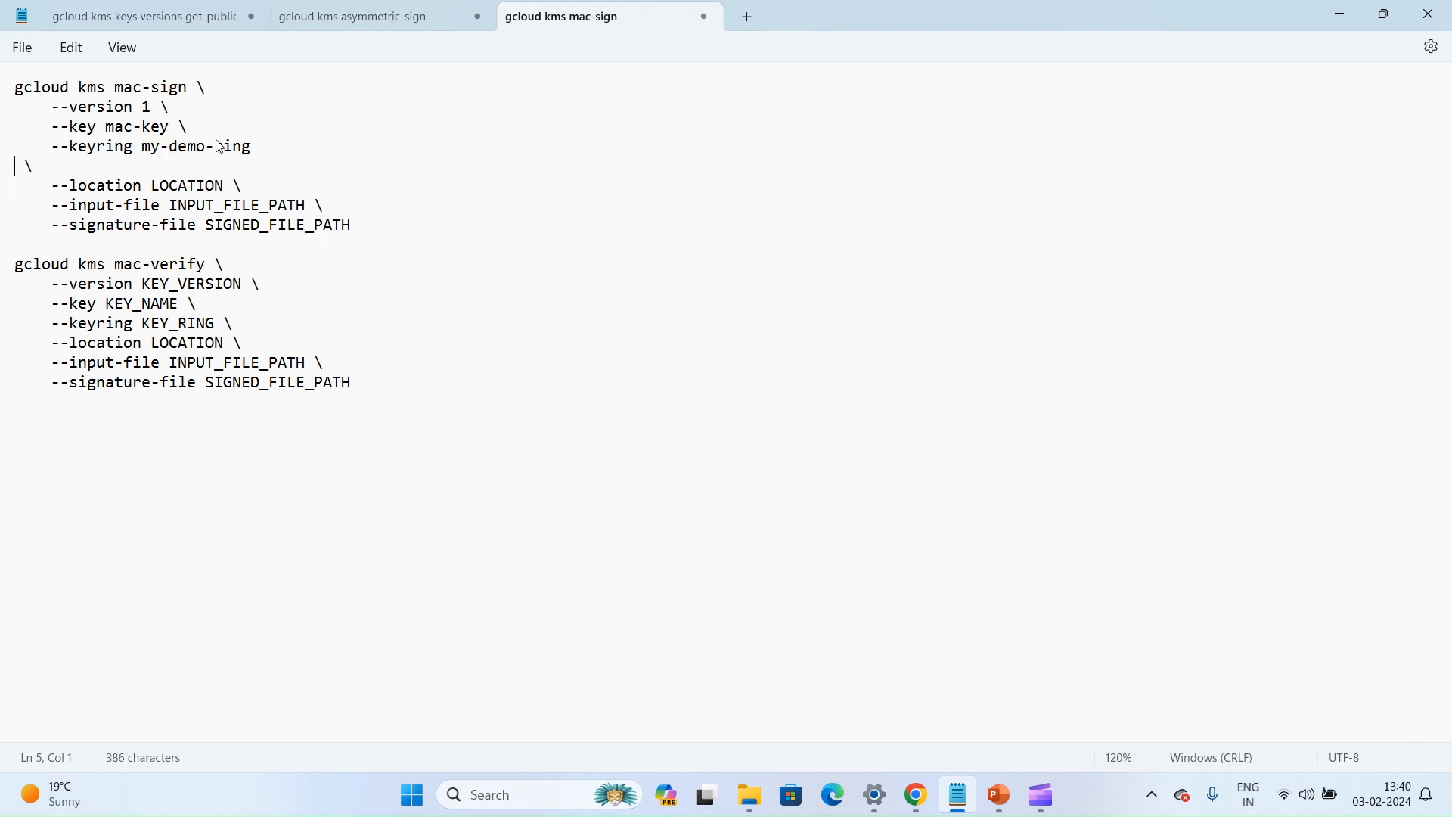
{"action": "key", "text": "ctrl+v"}
{"action": "type", "text": "]"}
{"action": "key", "text": "BackSpace"}
Copy the location asia-south1 from the key's overview in the browser into the mac-sign command's --location value in Notepad
{"action": "key", "text": "alt+Tab"}
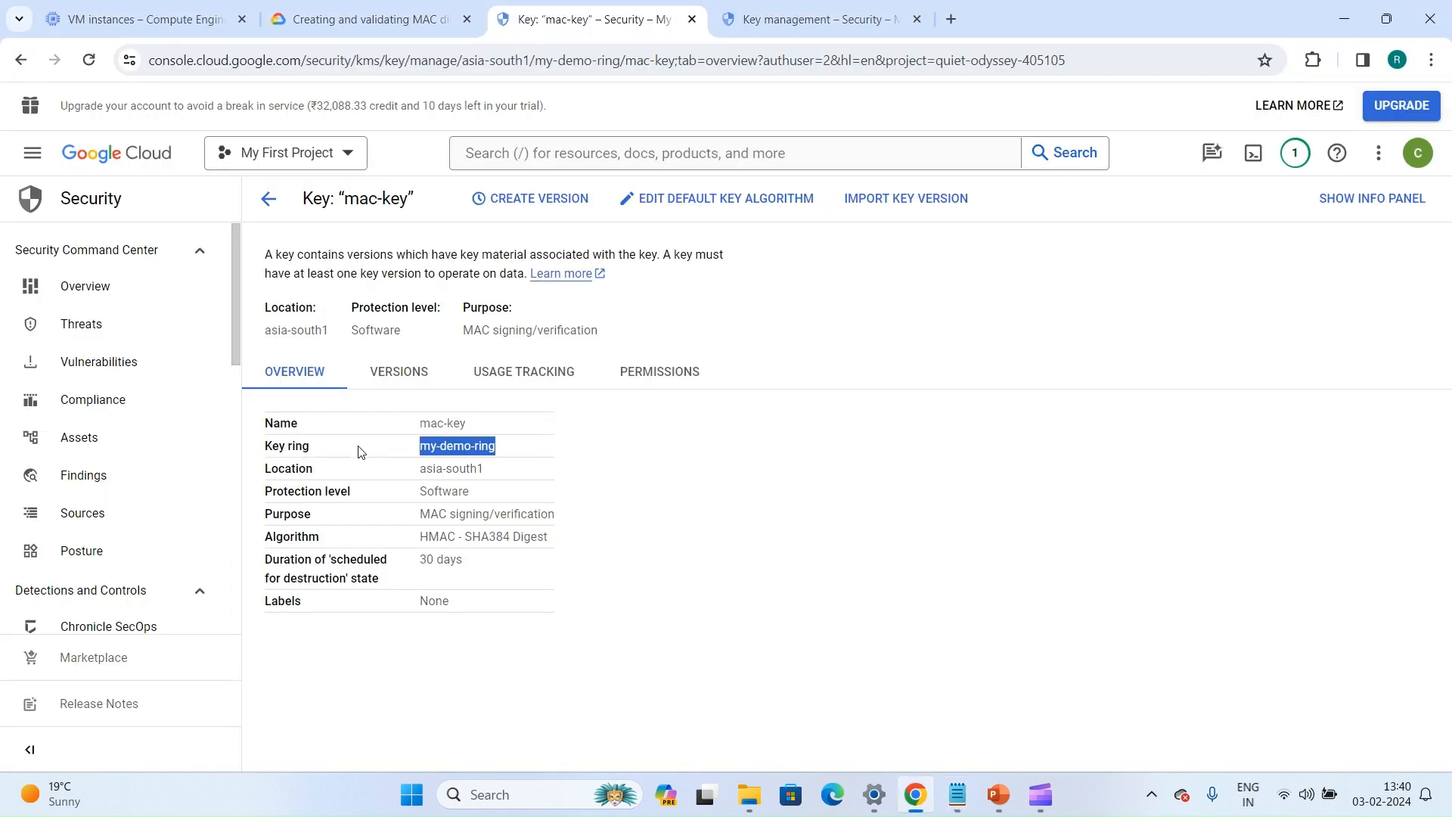
{"action": "left_click_drag", "start_coordinate": [421, 469], "coordinate": [484, 469]}
{"action": "key", "text": "ctrl+c"}
{"action": "key", "text": "alt+Tab"}
{"action": "double_click", "coordinate": [184, 167]}
{"action": "key", "text": "ctrl+v"}
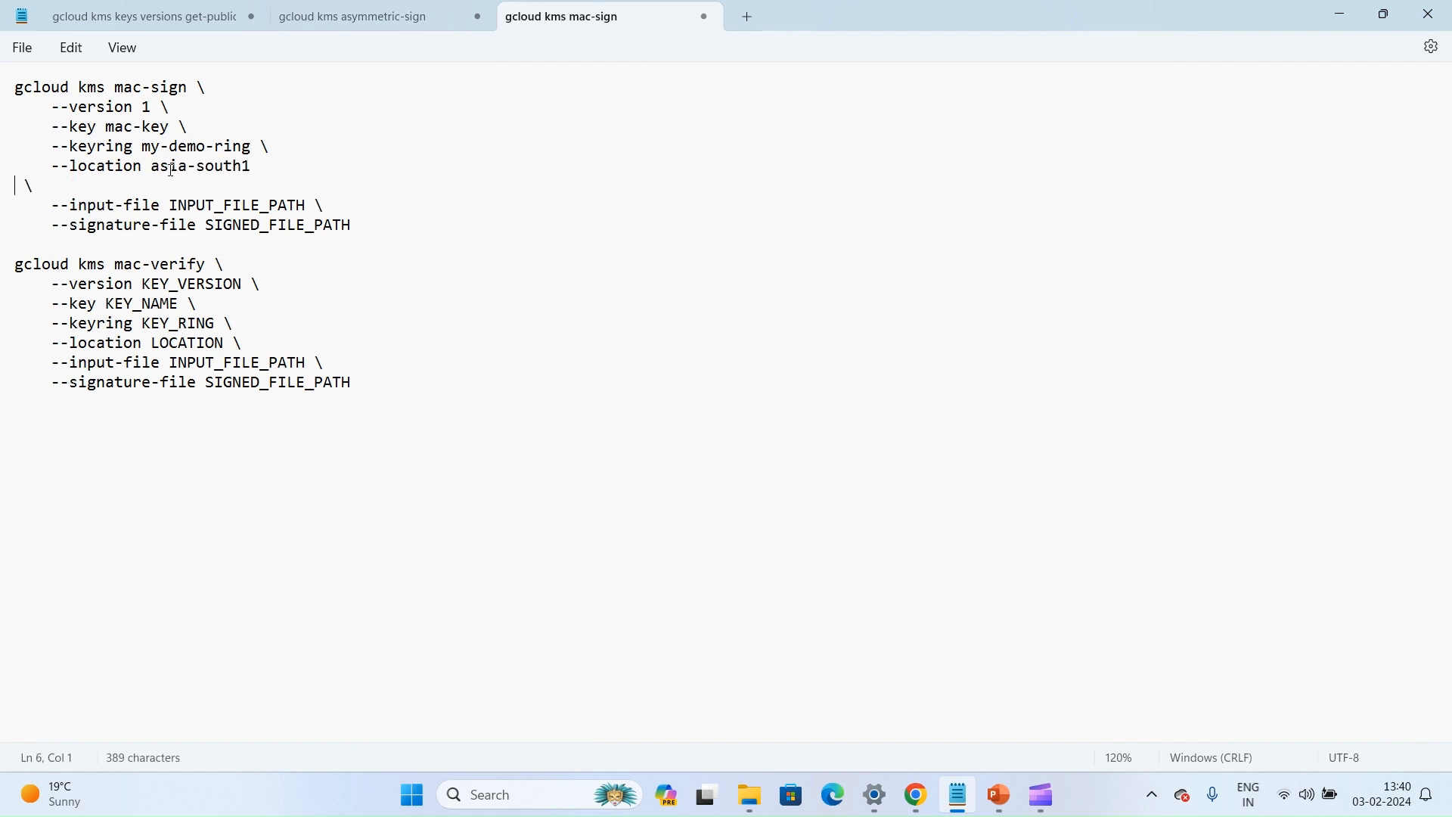
{"action": "key", "text": "BackSpace"}
Set the mac-sign command's input file to mac.txt and its signature file to sign.txt
{"action": "left_click_drag", "start_coordinate": [170, 187], "coordinate": [309, 189]}
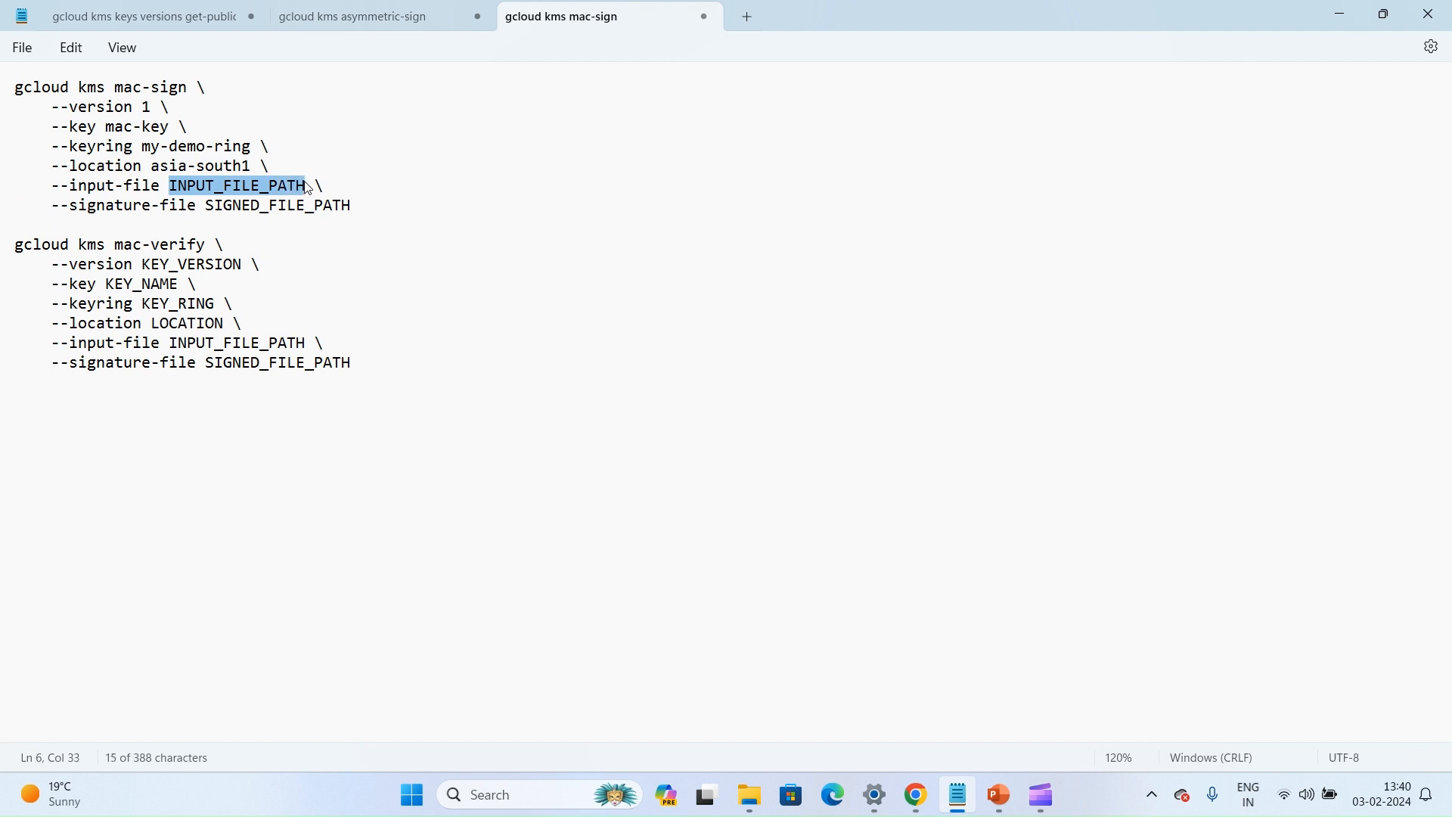
{"action": "type", "text": "mac.txt"}
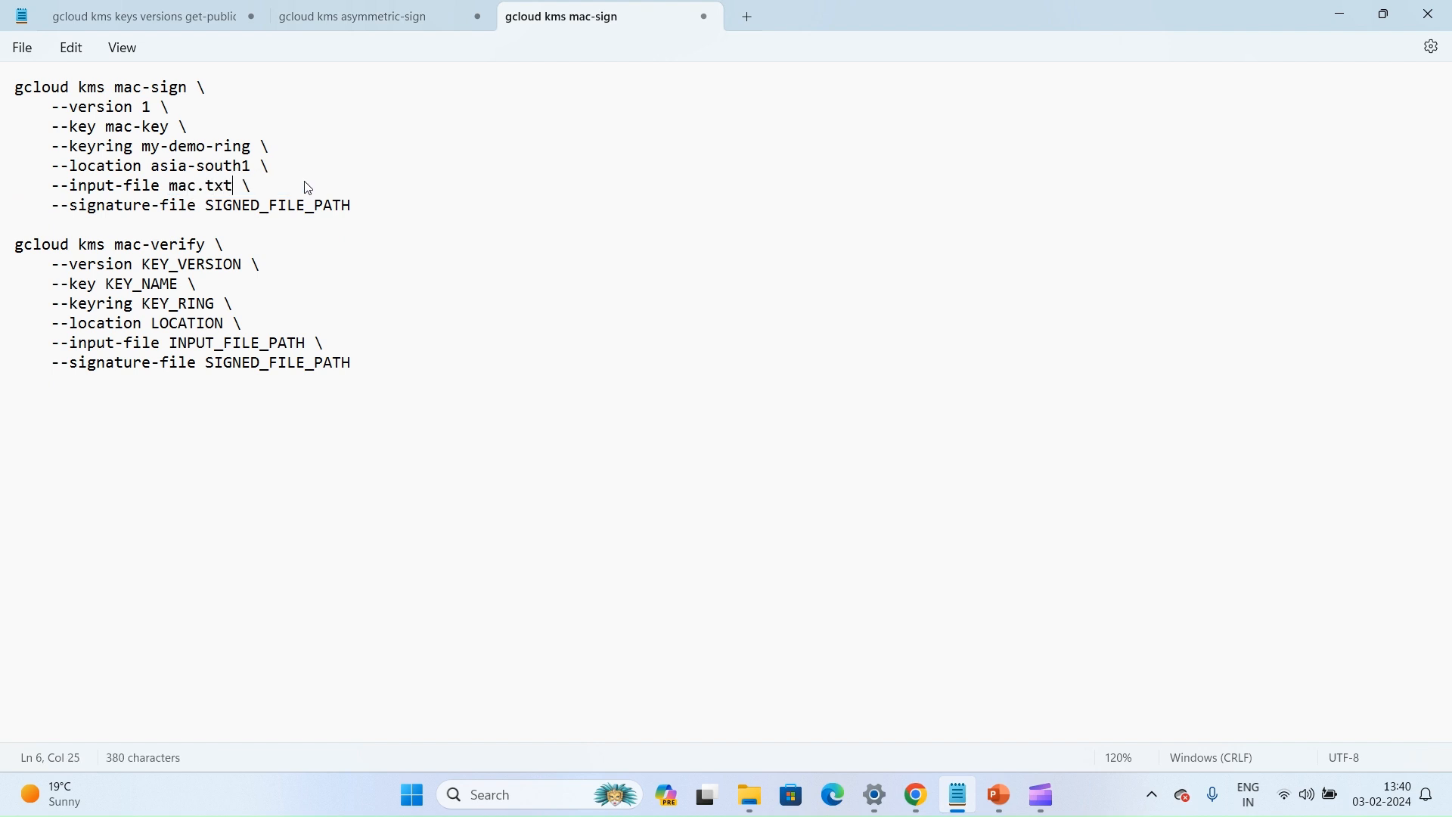
{"action": "left_click_drag", "start_coordinate": [216, 205], "coordinate": [352, 205]}
{"action": "type", "text": "sign.txt"}
Copy the completed gcloud kms mac-sign command from Notepad and run it in the browser's Cloud Shell terminal
{"action": "left_click_drag", "start_coordinate": [337, 205], "coordinate": [3, 91]}
{"action": "key", "text": "ctrl+c"}
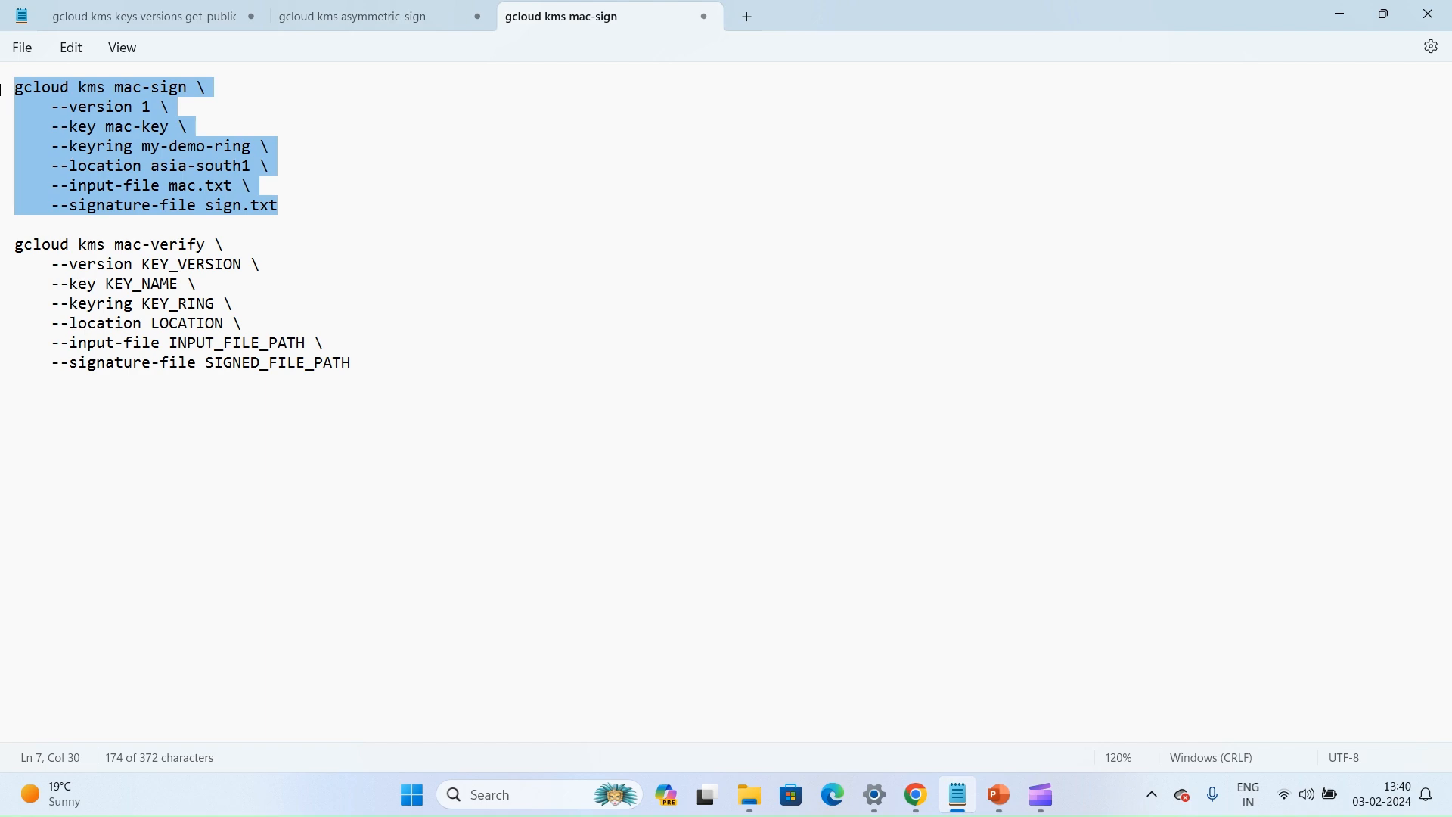
{"action": "key", "text": "alt+Tab"}
{"action": "left_click", "coordinate": [817, 19]}
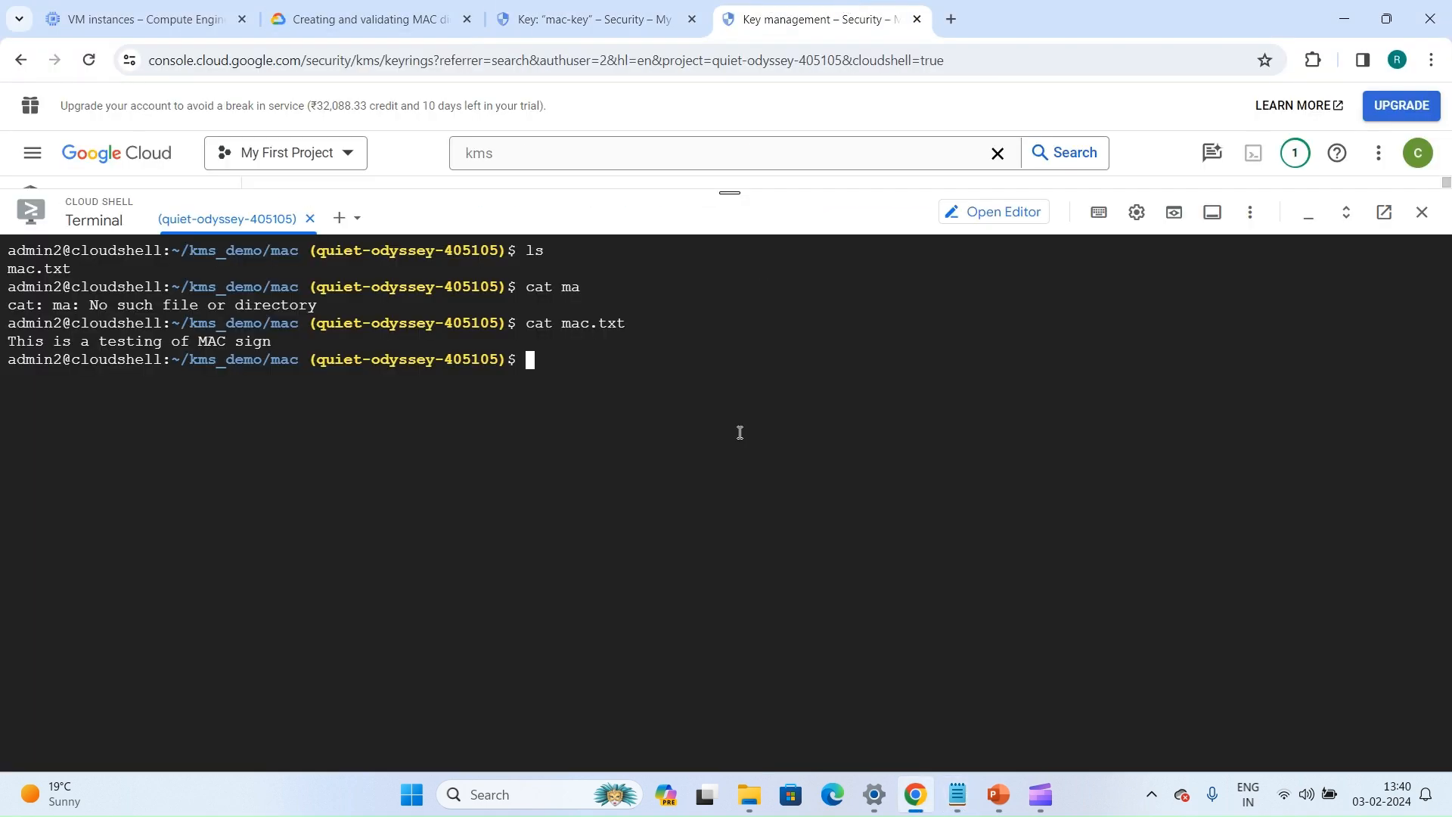
{"action": "key", "text": "ctrl+v"}
{"action": "key", "text": "Return"}
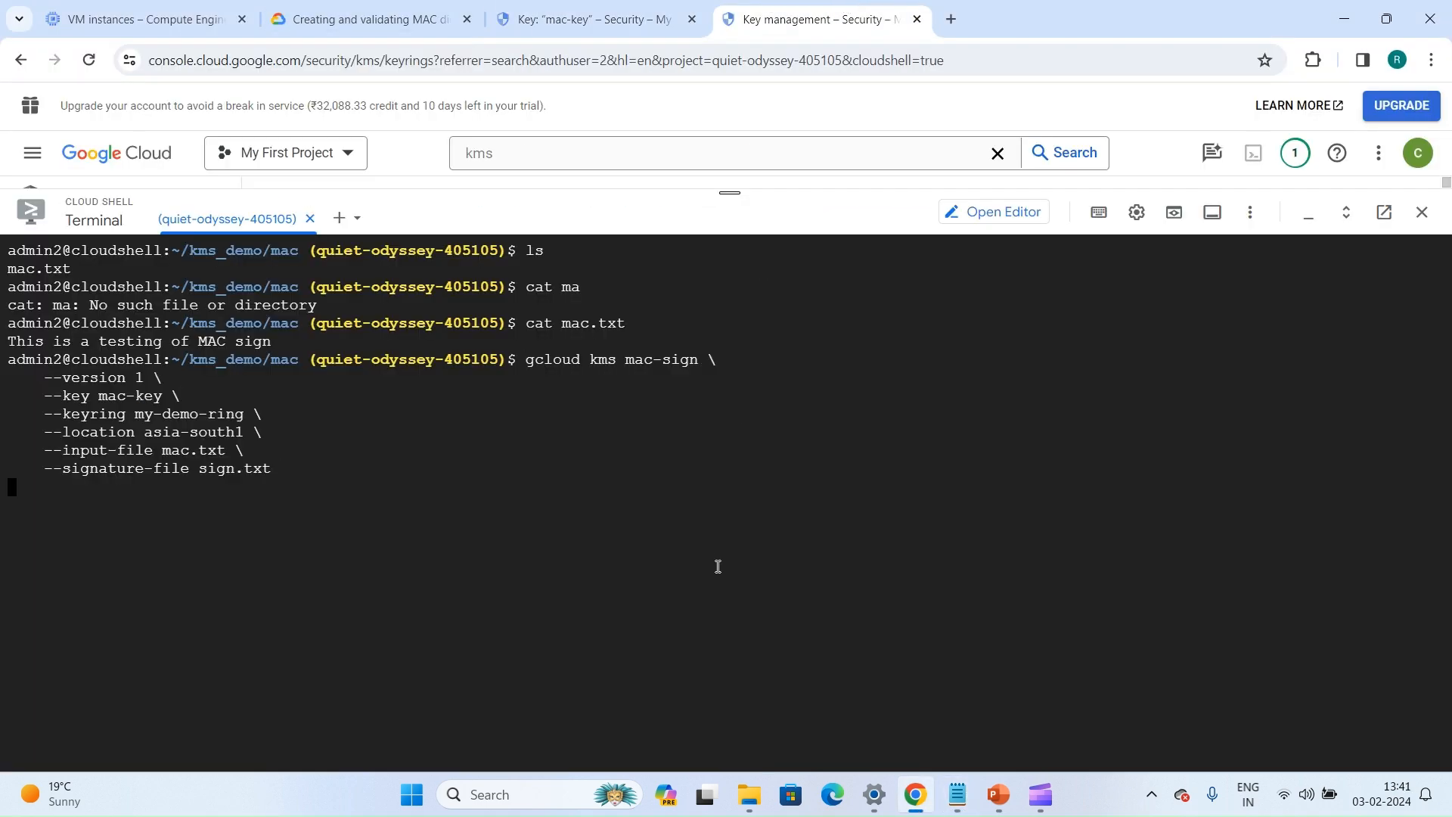
{"action": "key", "text": "Return"}
{"action": "key", "text": "Return"}
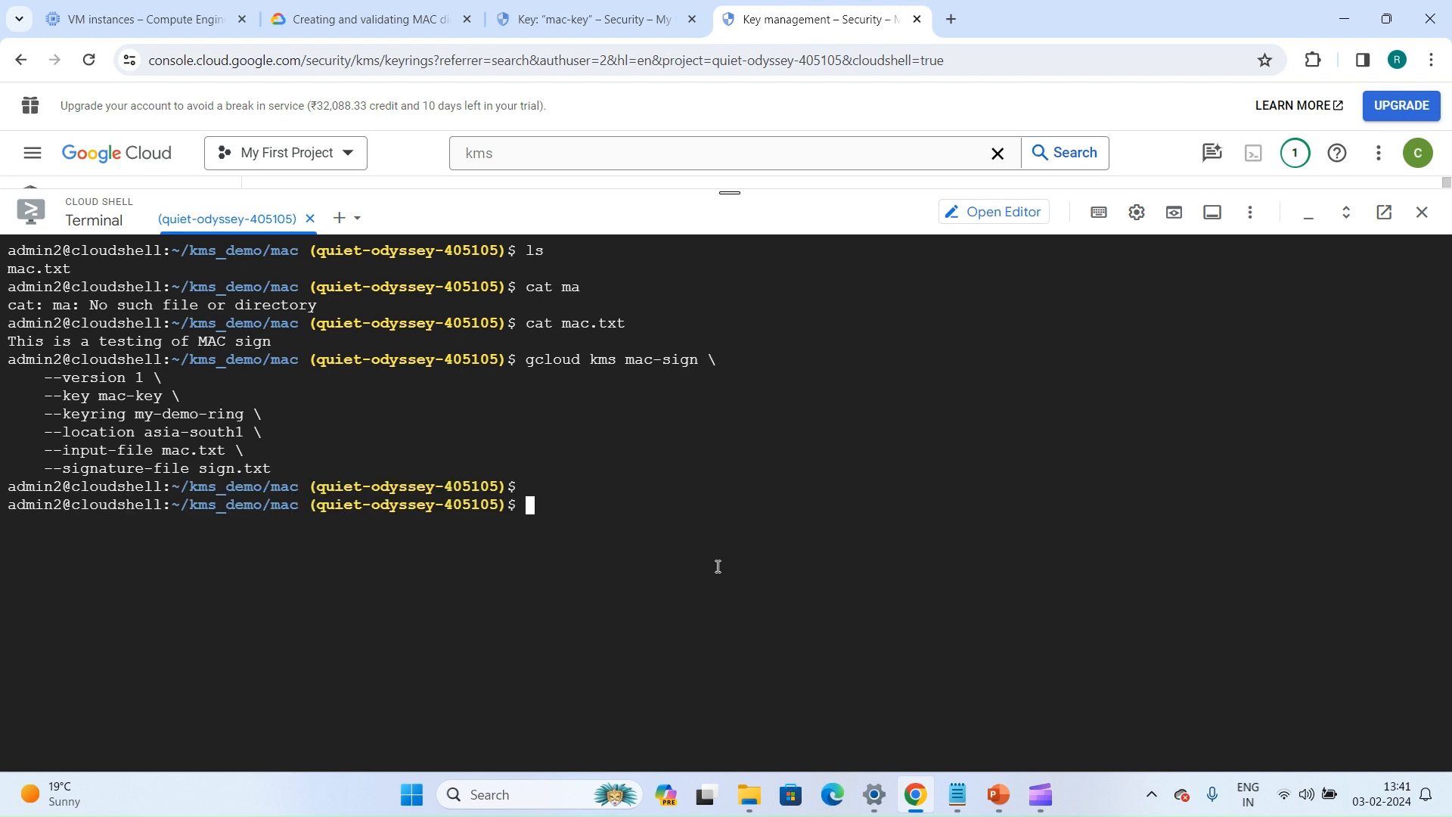
List the directory's files with ls and print sign.txt with the cat command
{"action": "type", "text": "ls"}
{"action": "key", "text": "Return"}
{"action": "type", "text": "cat s"}
{"action": "key", "text": "Tab"}
{"action": "key", "text": "Return"}
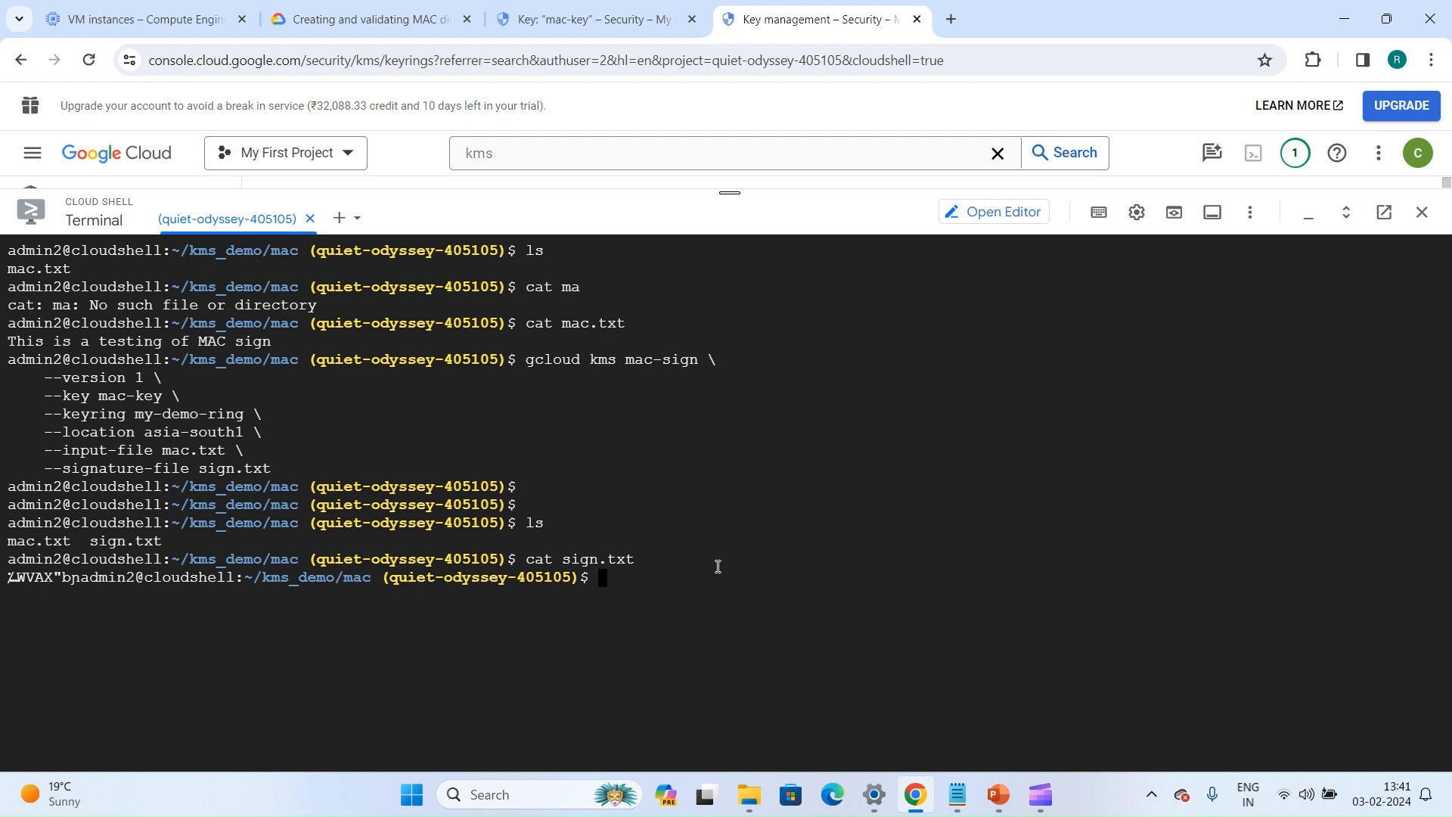
Switch back to Notepad and set the gcloud kms mac-verify command's version to 1 and its key to mac-key
{"action": "left_click", "coordinate": [569, 6]}
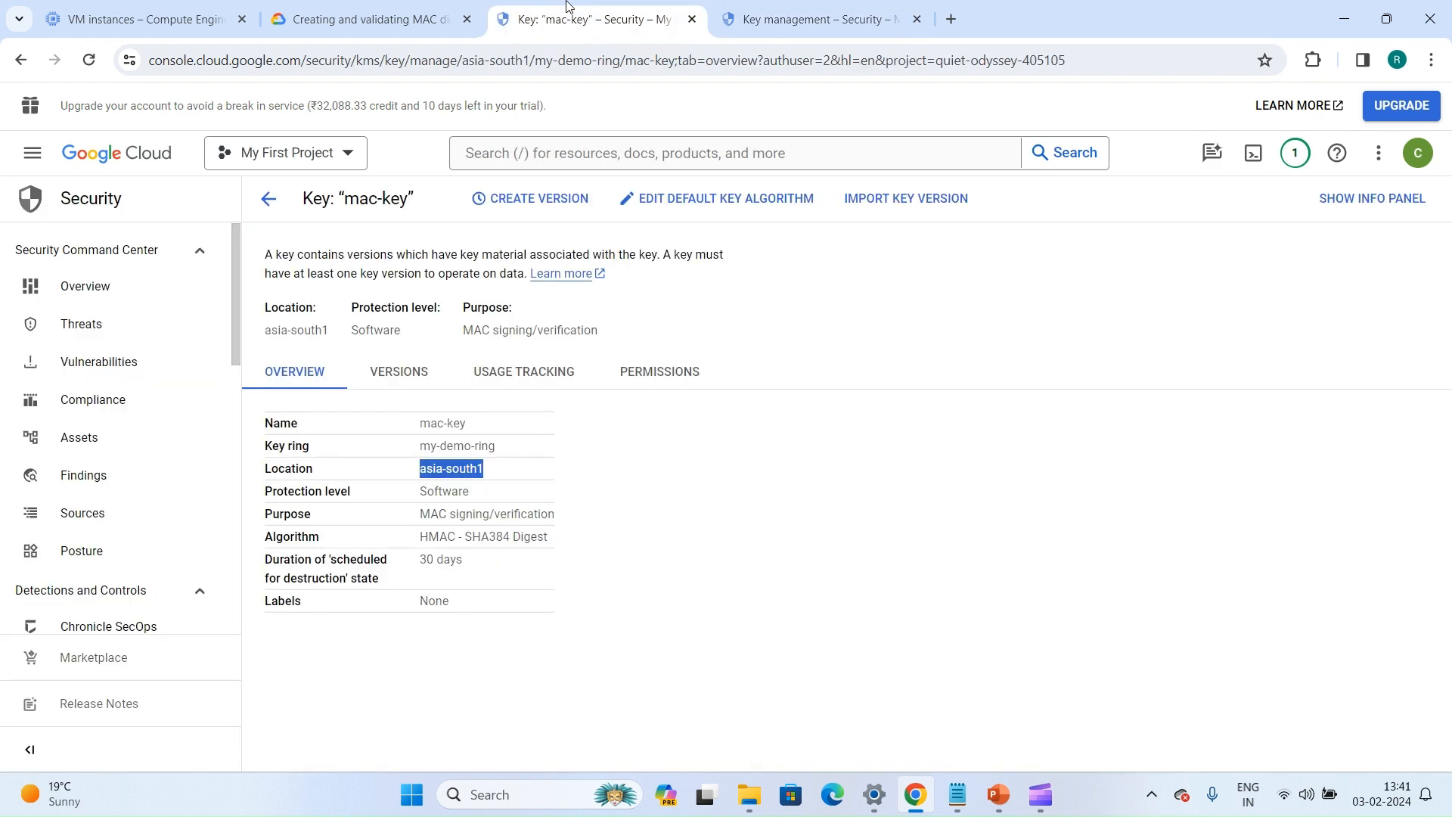
{"action": "left_click", "coordinate": [958, 795]}
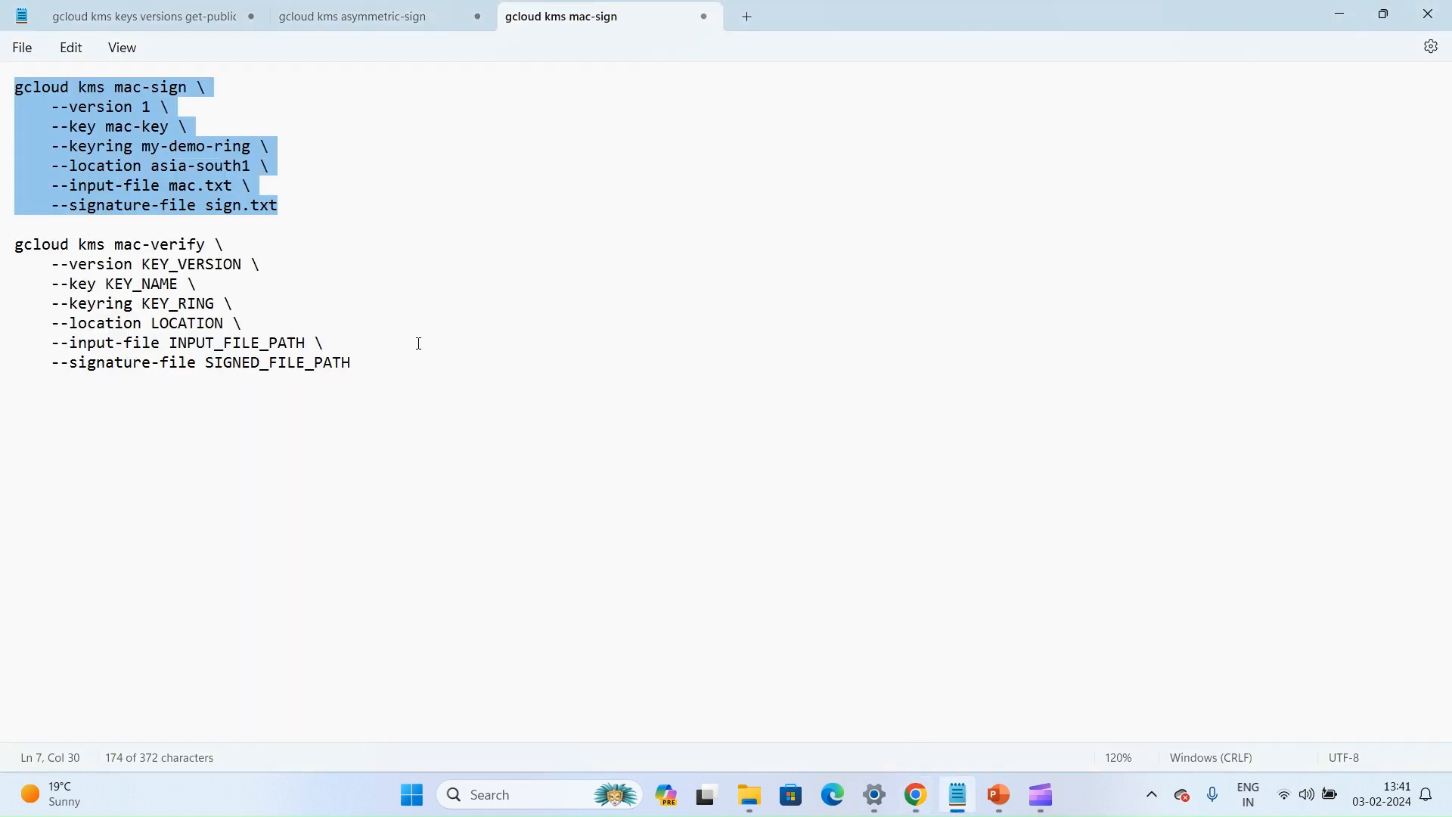
{"action": "left_click", "coordinate": [136, 264]}
{"action": "left_click_drag", "start_coordinate": [146, 266], "coordinate": [246, 267]}
{"action": "type", "text": "1"}
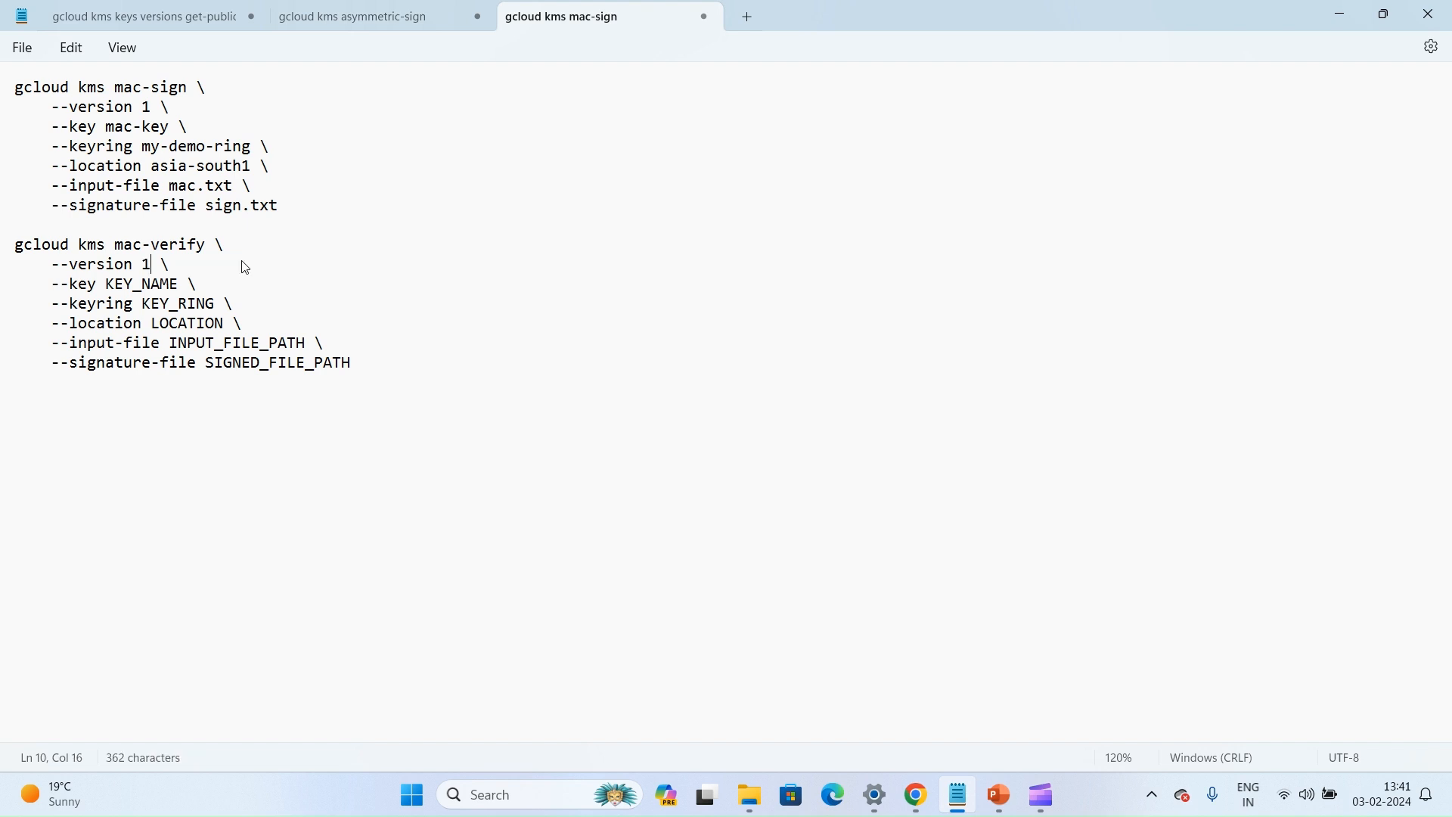
{"action": "left_click_drag", "start_coordinate": [107, 129], "coordinate": [172, 131]}
{"action": "key", "text": "ctrl+c"}
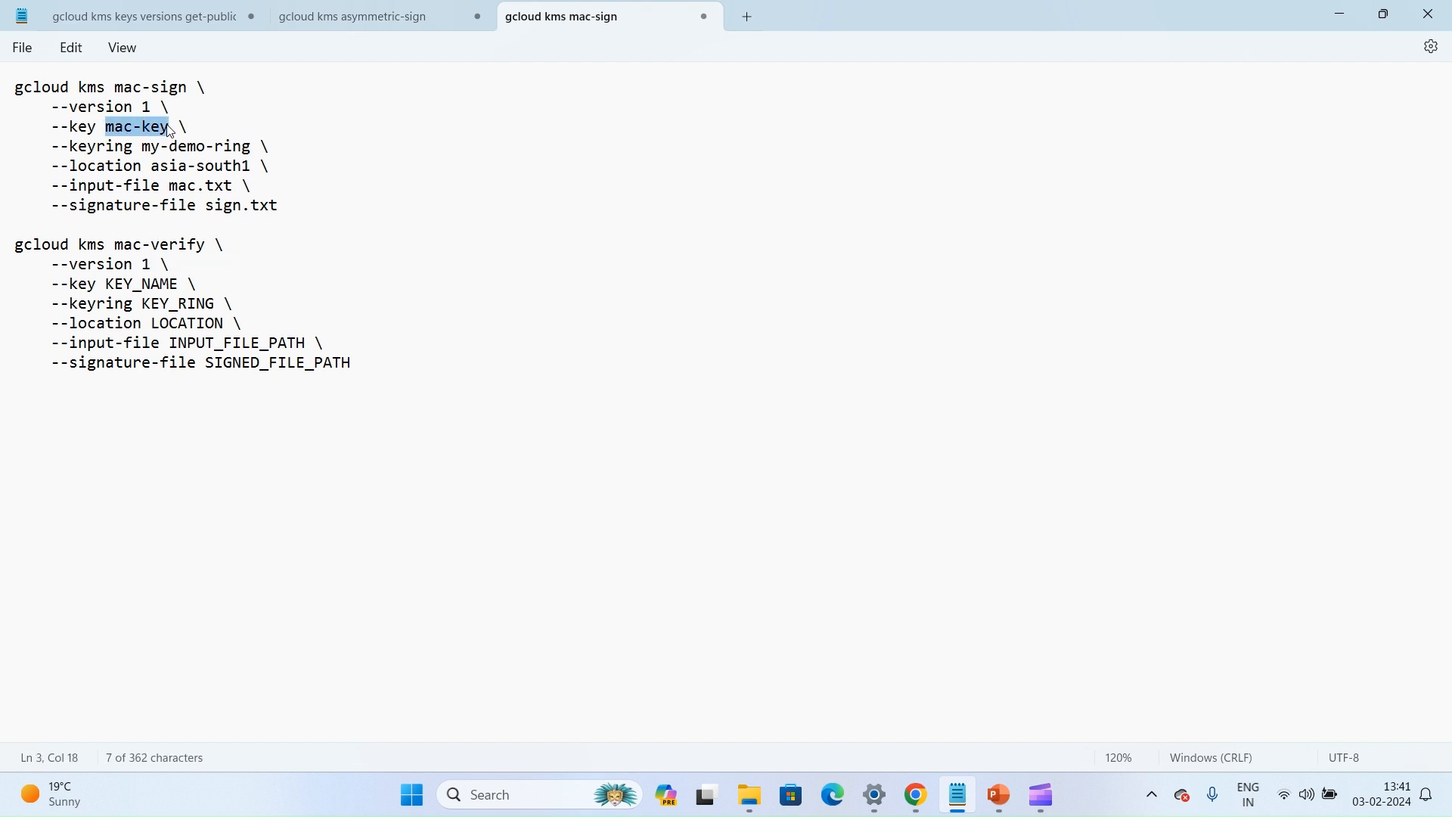
{"action": "left_click_drag", "start_coordinate": [104, 284], "coordinate": [182, 281]}
{"action": "key", "text": "ctrl+v"}
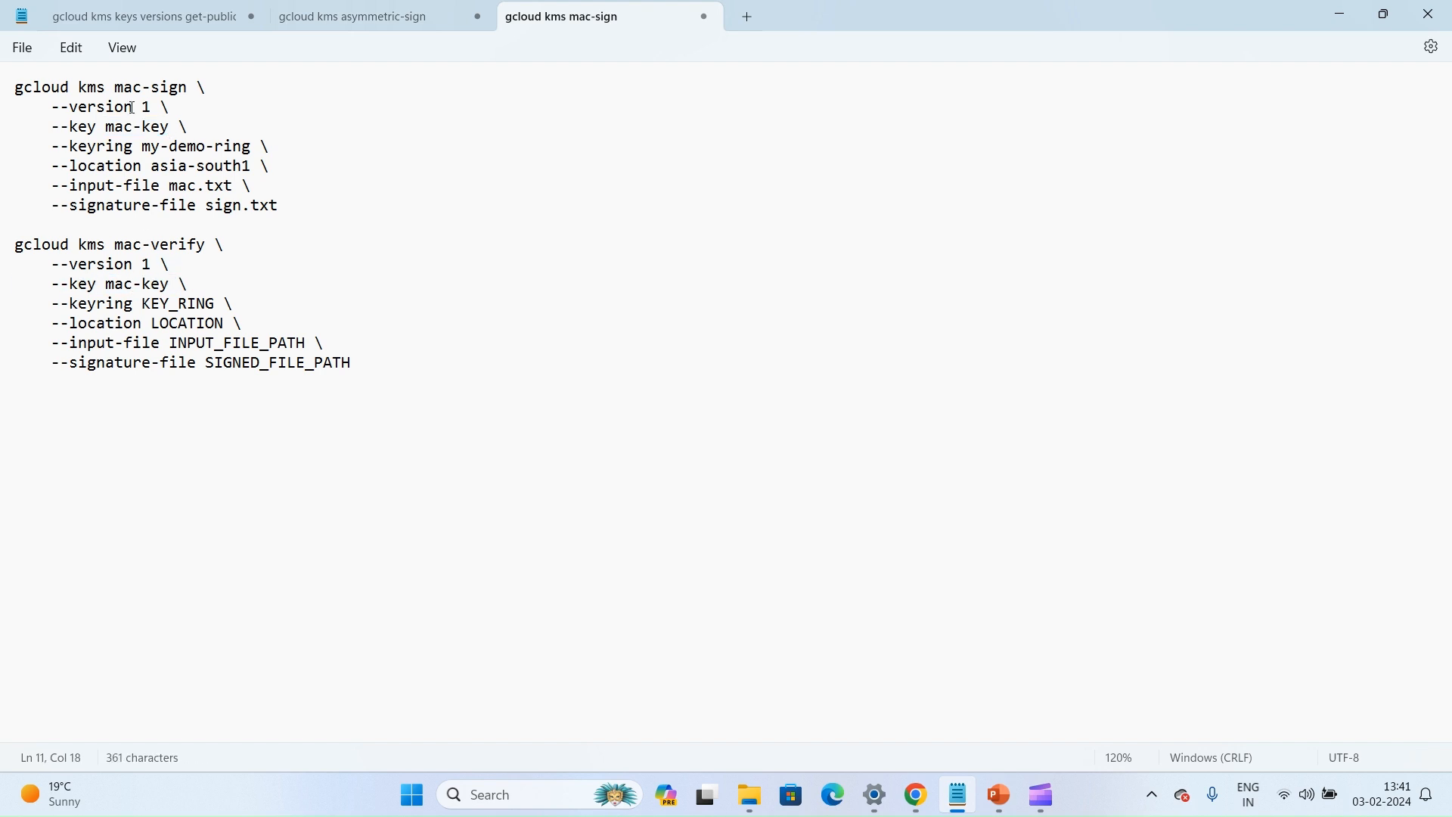
Copy the key ring my-demo-ring and location asia-south1 from the mac-sign command into the mac-verify command
{"action": "left_click_drag", "start_coordinate": [143, 146], "coordinate": [256, 141]}
{"action": "key", "text": "ctrl+c"}
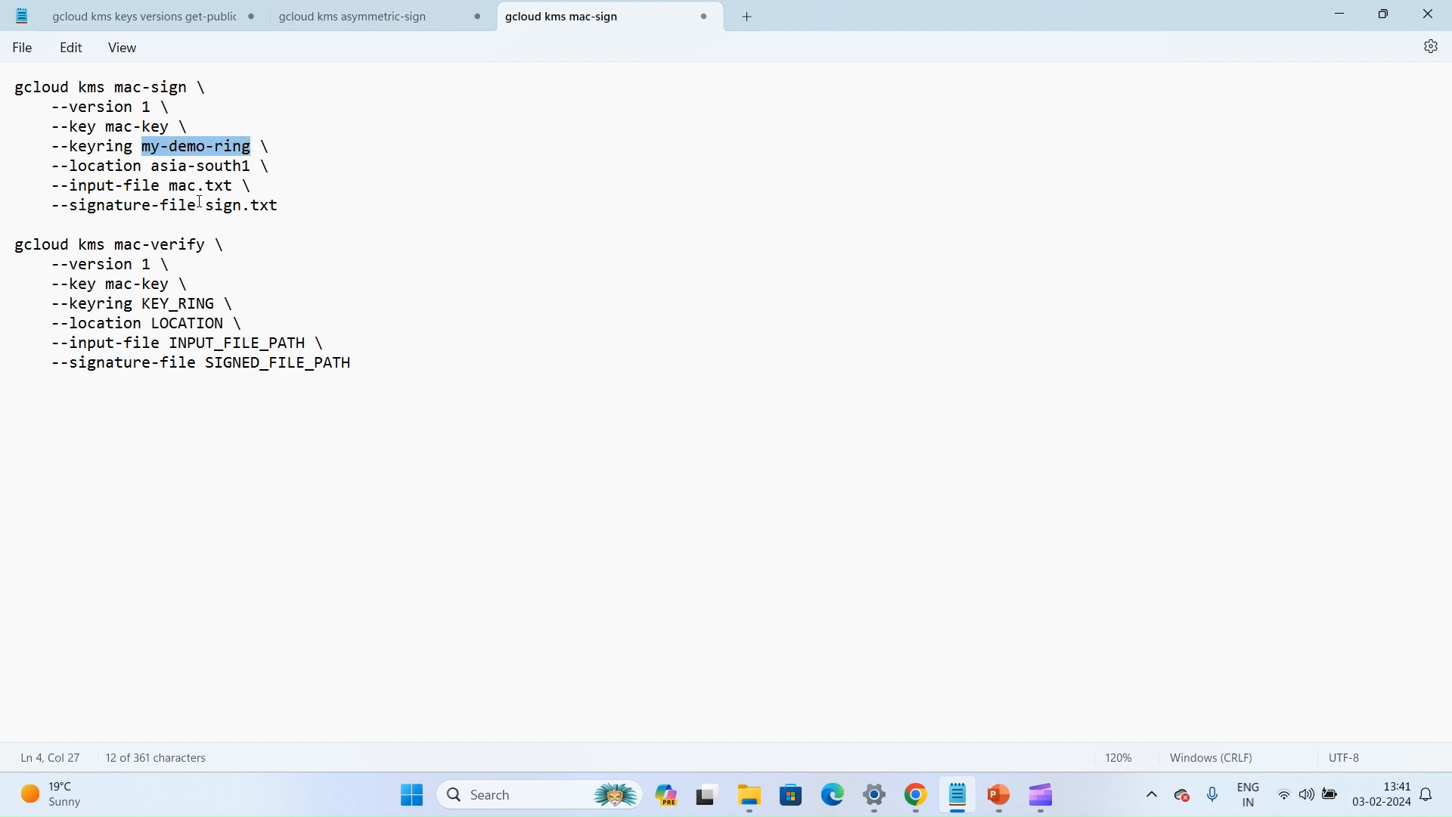
{"action": "left_click_drag", "start_coordinate": [144, 303], "coordinate": [223, 304]}
{"action": "key", "text": "ctrl+v"}
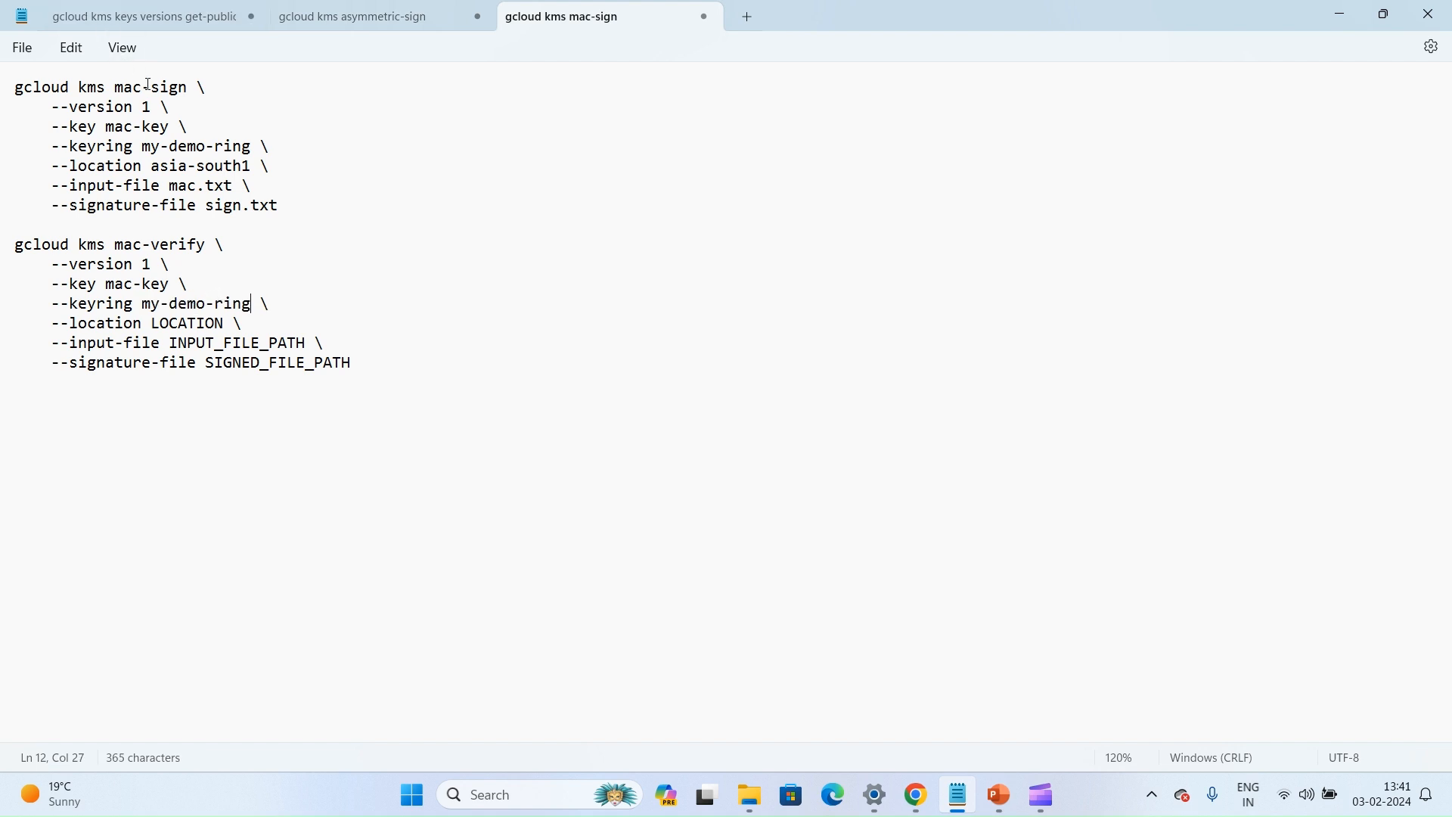
{"action": "left_click_drag", "start_coordinate": [155, 169], "coordinate": [255, 161]}
{"action": "key", "text": "ctrl+c"}
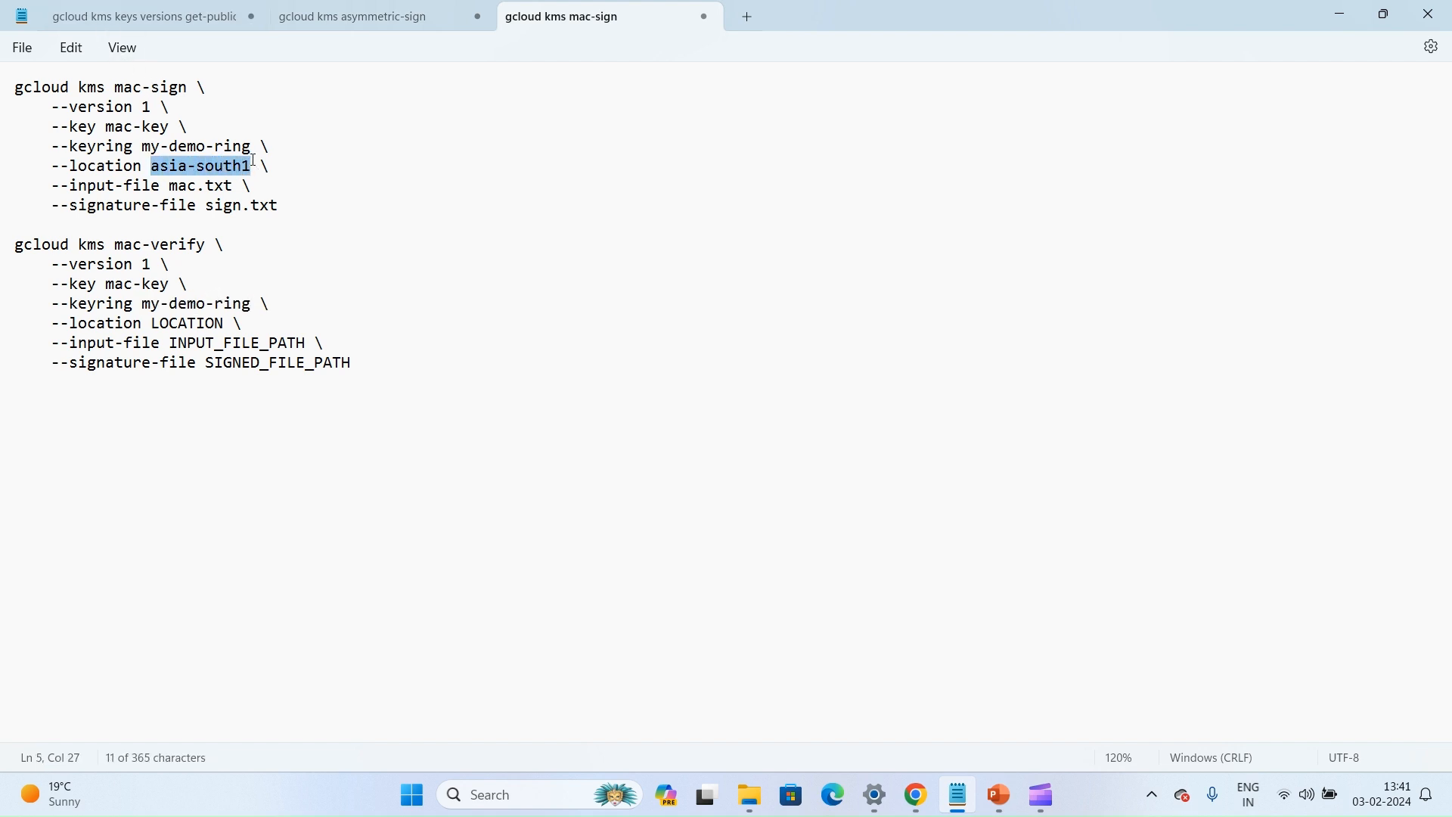
{"action": "double_click", "coordinate": [195, 323]}
{"action": "key", "text": "ctrl+v"}
Set the mac-verify command's input file to mac.txt and its signature file to sign.txt
{"action": "left_click_drag", "start_coordinate": [173, 339], "coordinate": [312, 343]}
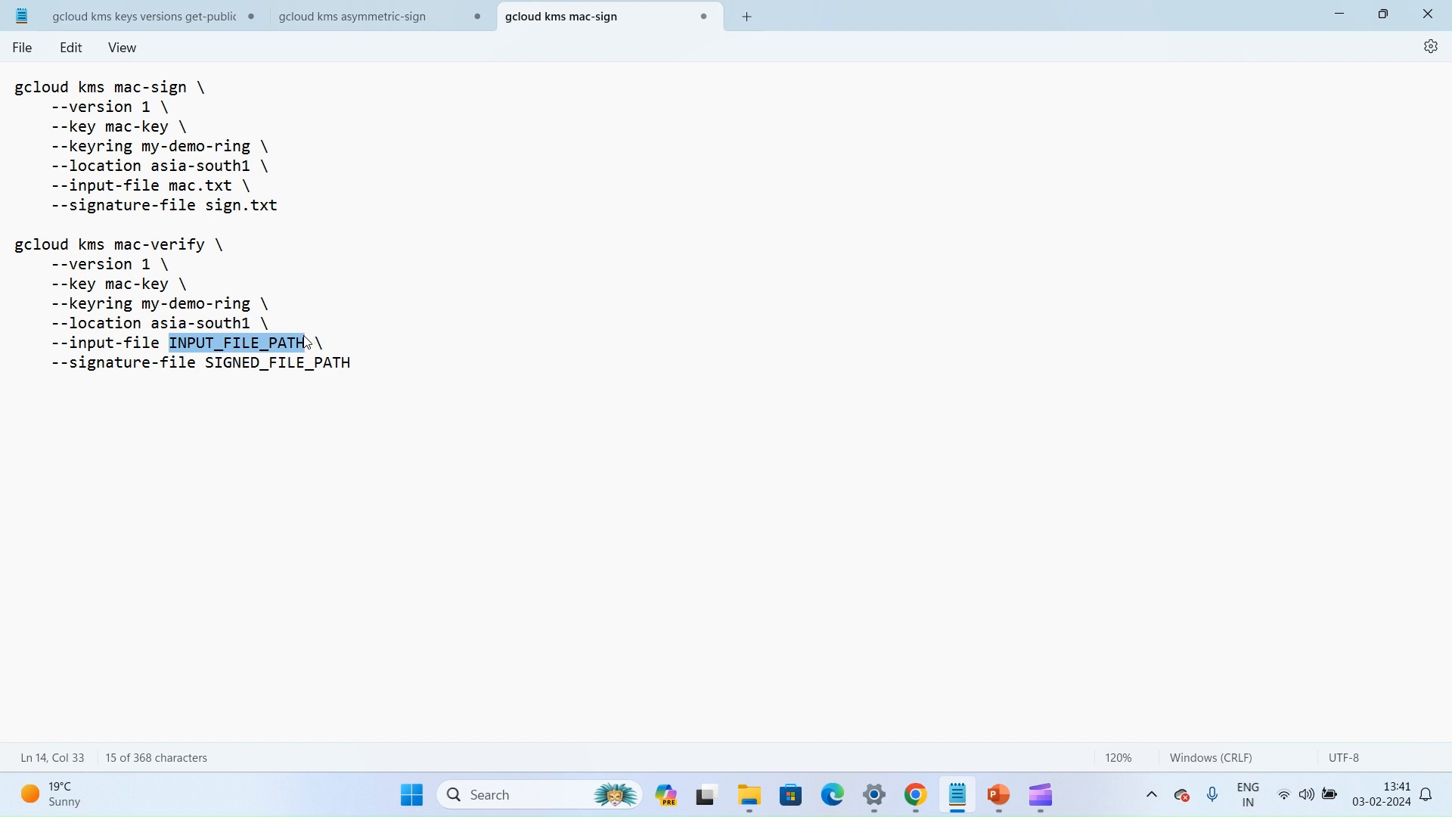
{"action": "key", "text": "Delete"}
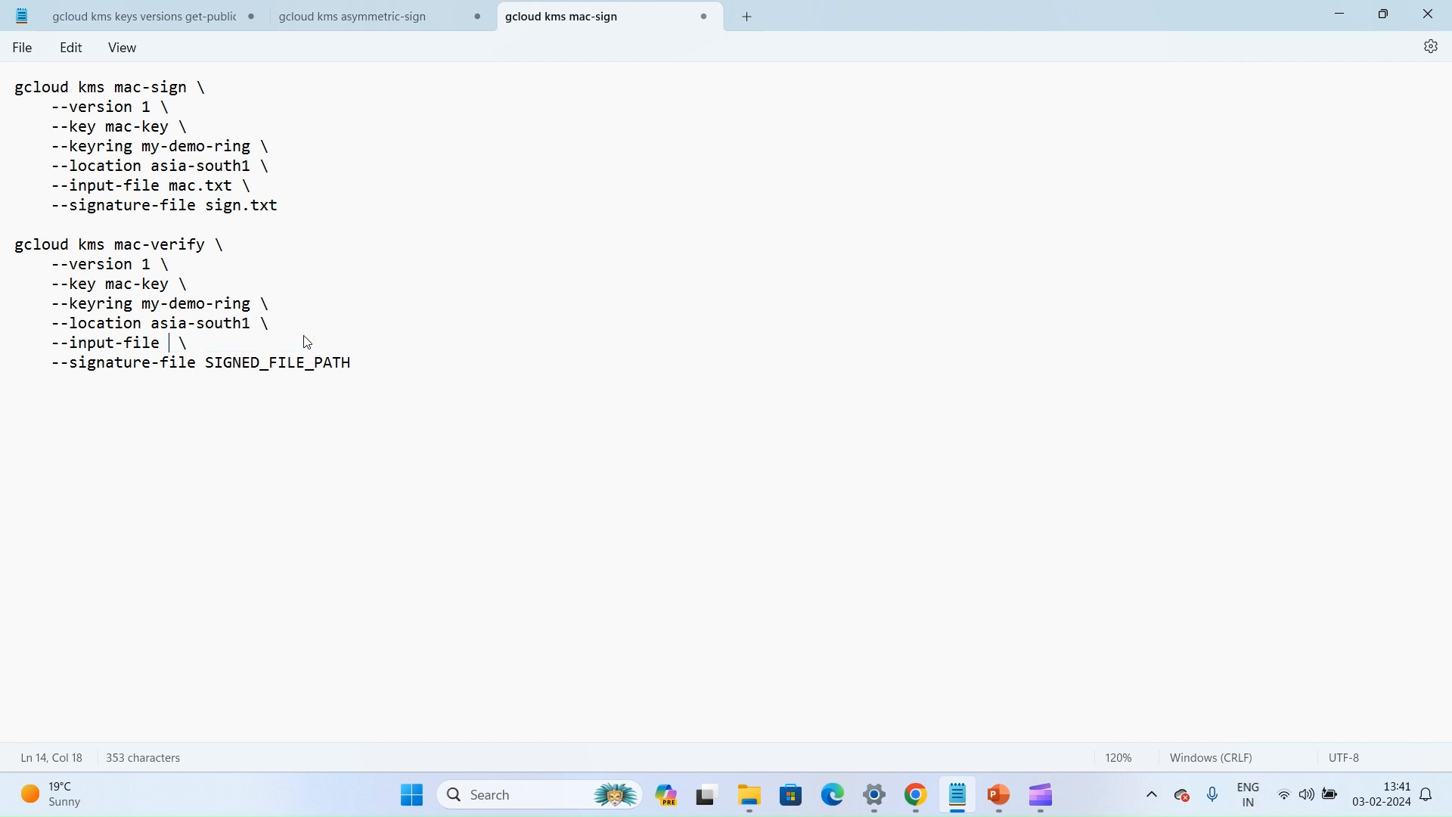
{"action": "type", "text": "mac.txt"}
{"action": "left_click_drag", "start_coordinate": [208, 362], "coordinate": [360, 369]}
{"action": "type", "text": "si"}
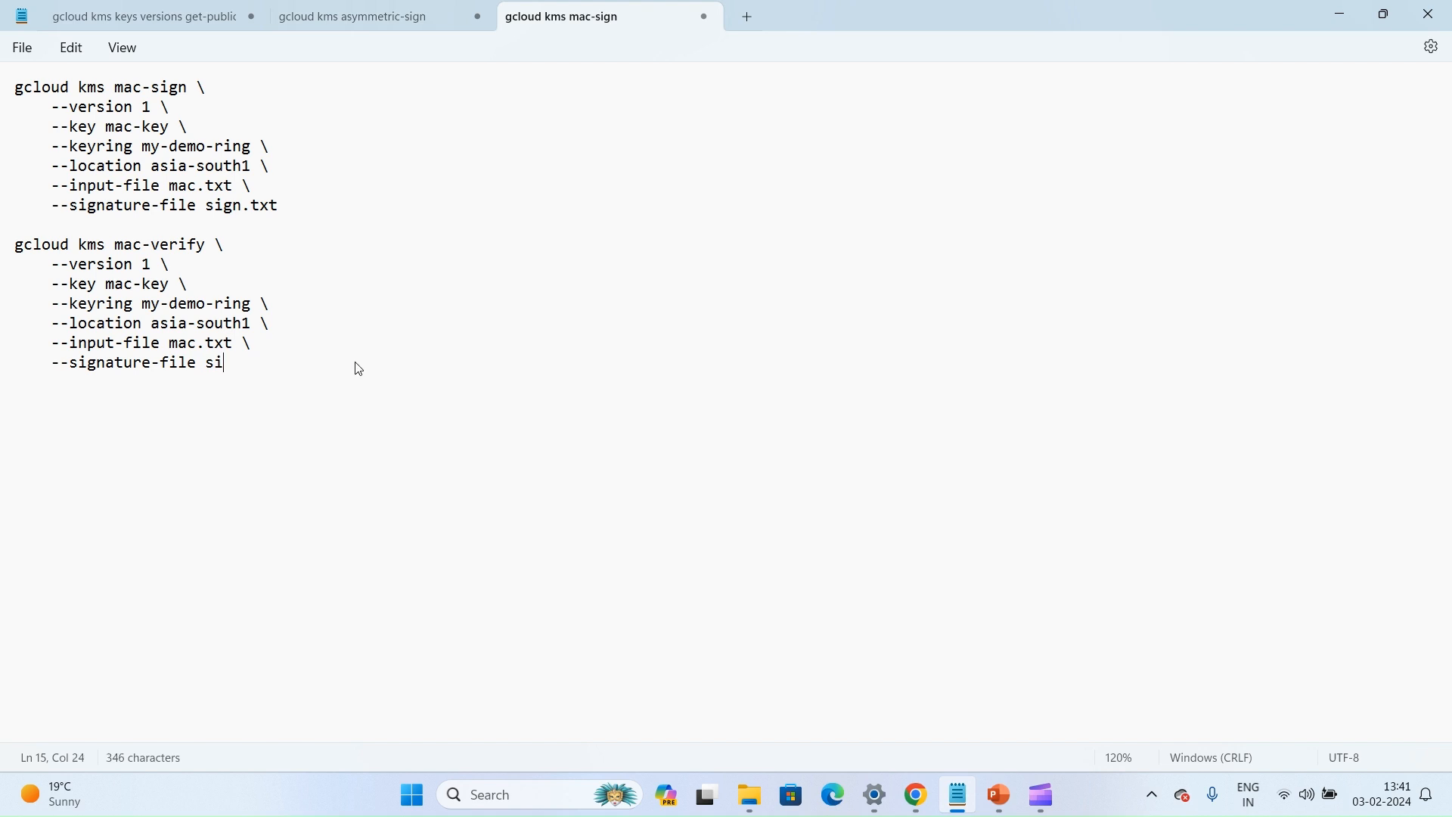
{"action": "type", "text": "gn.txt"}
Copy the finished gcloud kms mac-verify command from Notepad, switch to the Cloud Shell tab in Chrome and run it
{"action": "left_click_drag", "start_coordinate": [326, 366], "coordinate": [9, 255]}
{"action": "key", "text": "ctrl+c"}
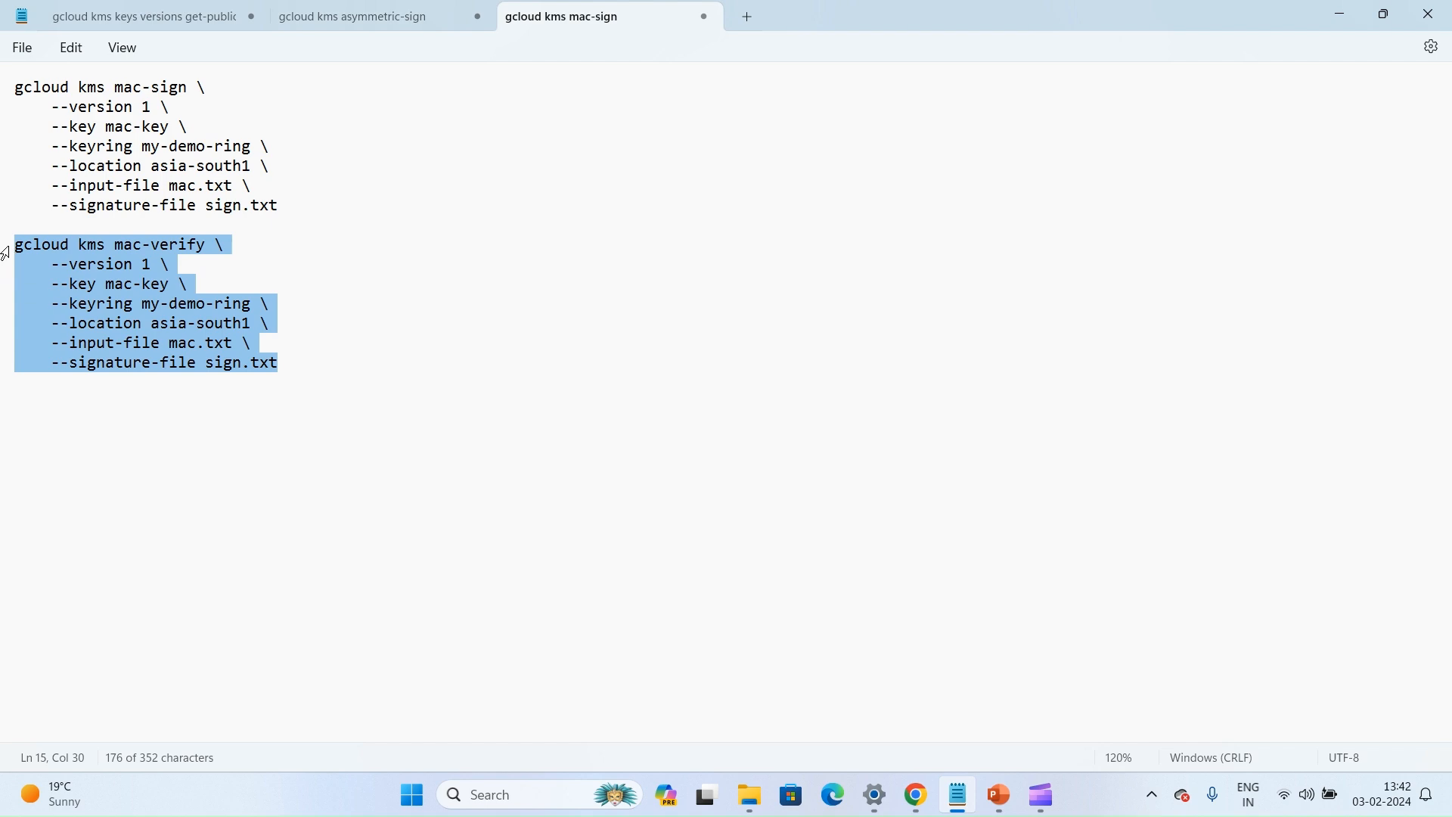
{"action": "key", "text": "alt+Tab"}
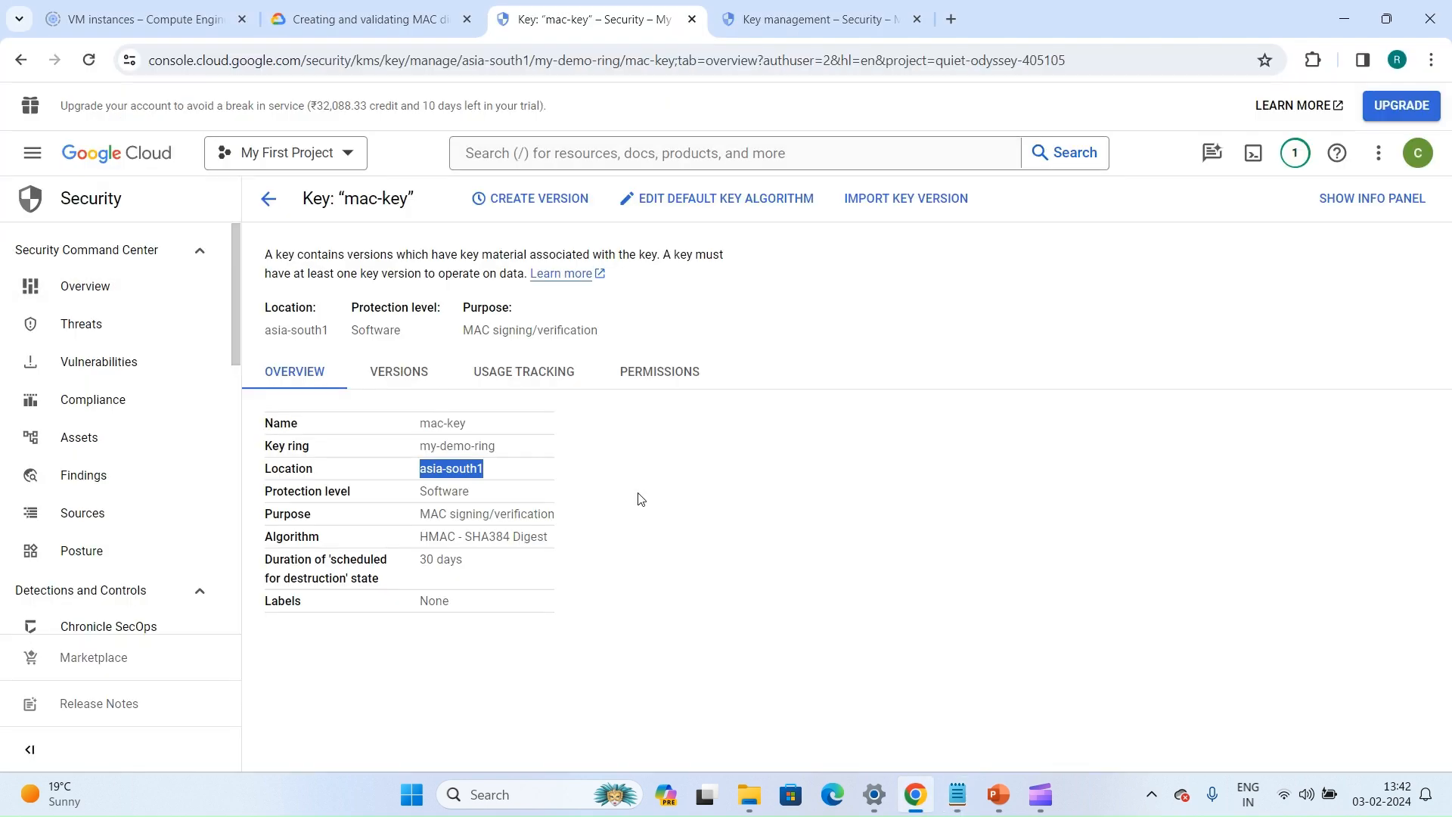
{"action": "left_click", "coordinate": [805, 6]}
{"action": "key", "text": "Return"}
{"action": "key", "text": "Return"}
{"action": "key", "text": "Return"}
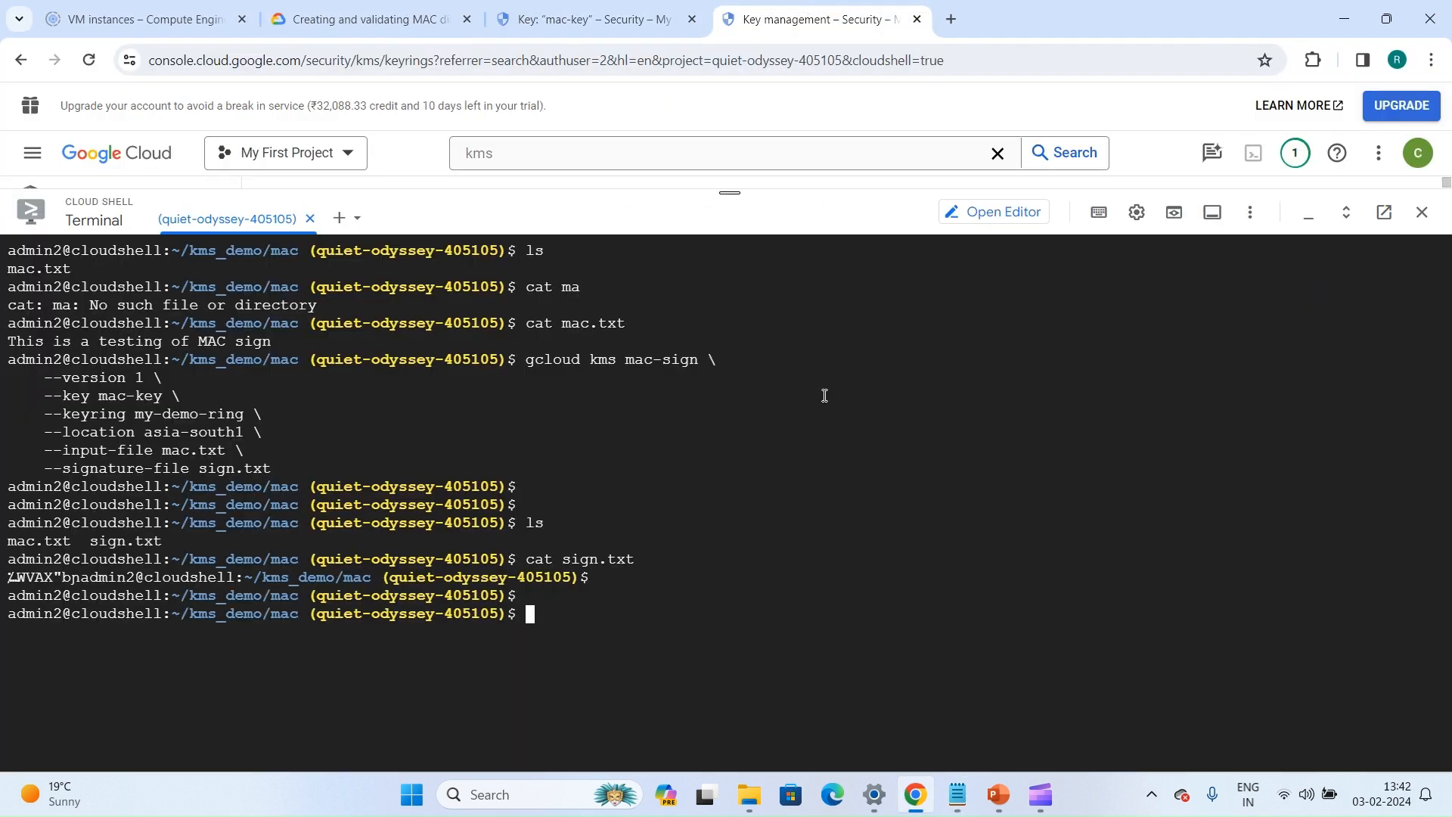
{"action": "key", "text": "ctrl+v"}
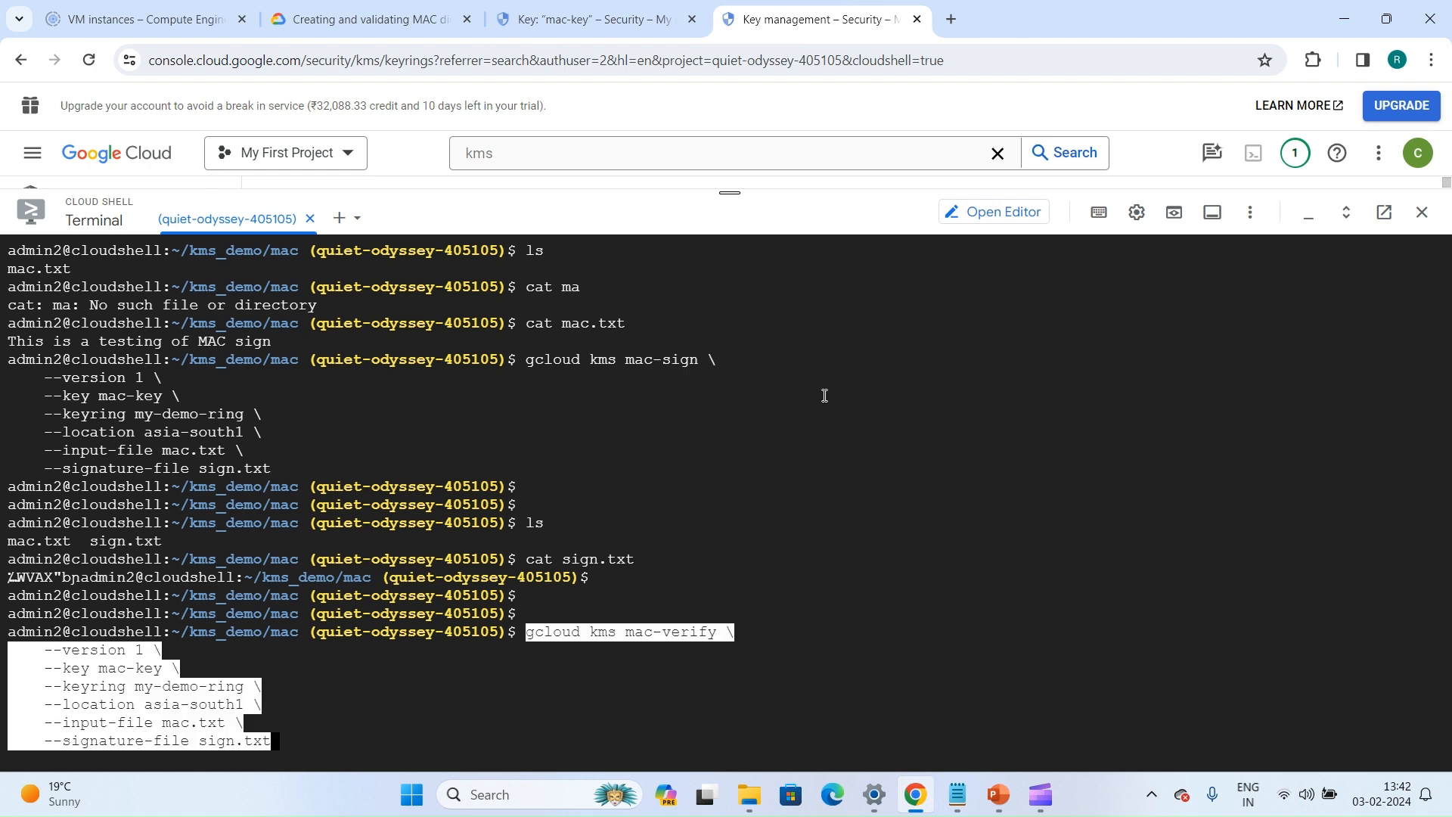
{"action": "key", "text": "Return"}
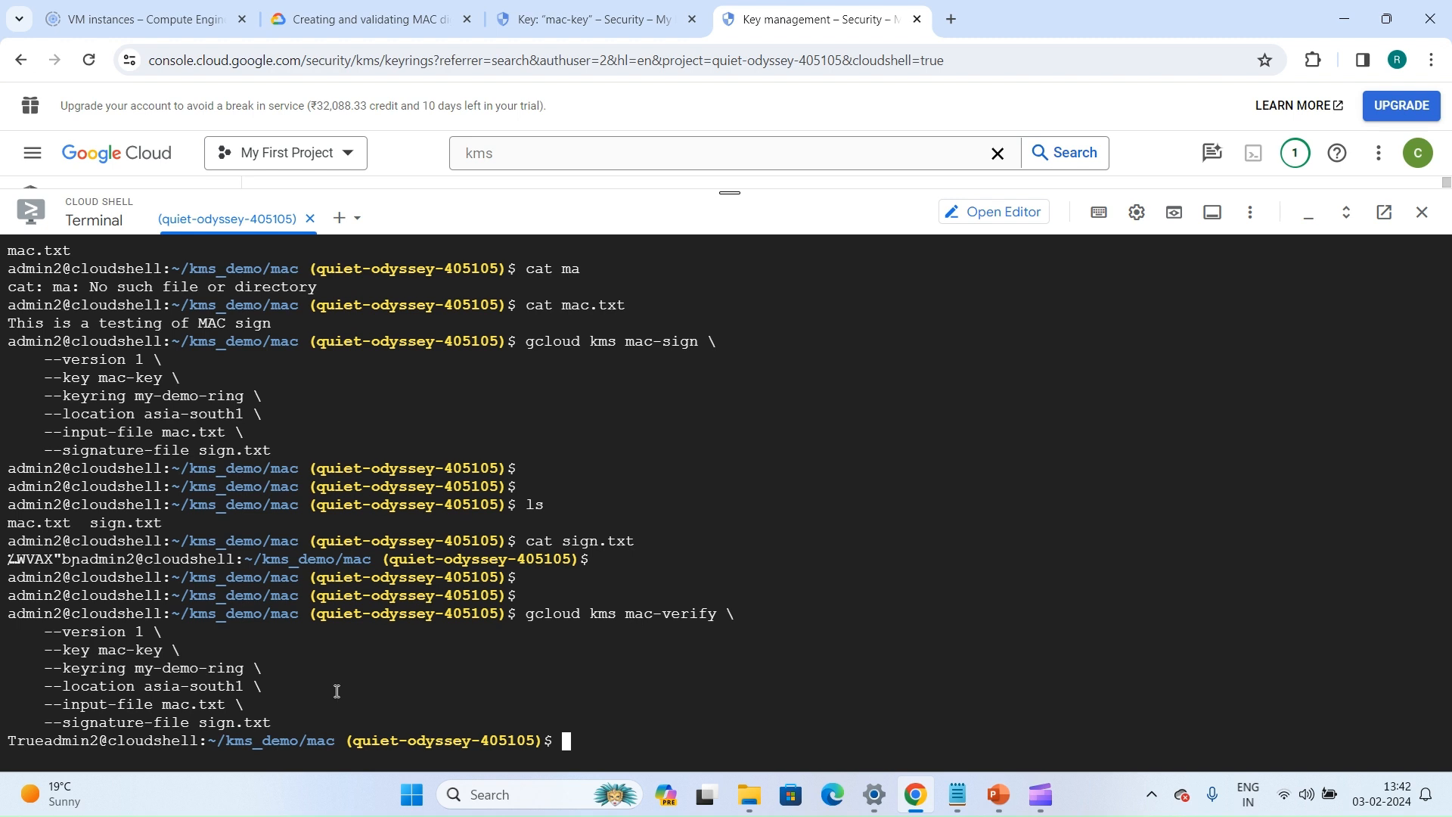
{"action": "key", "text": "Return"}
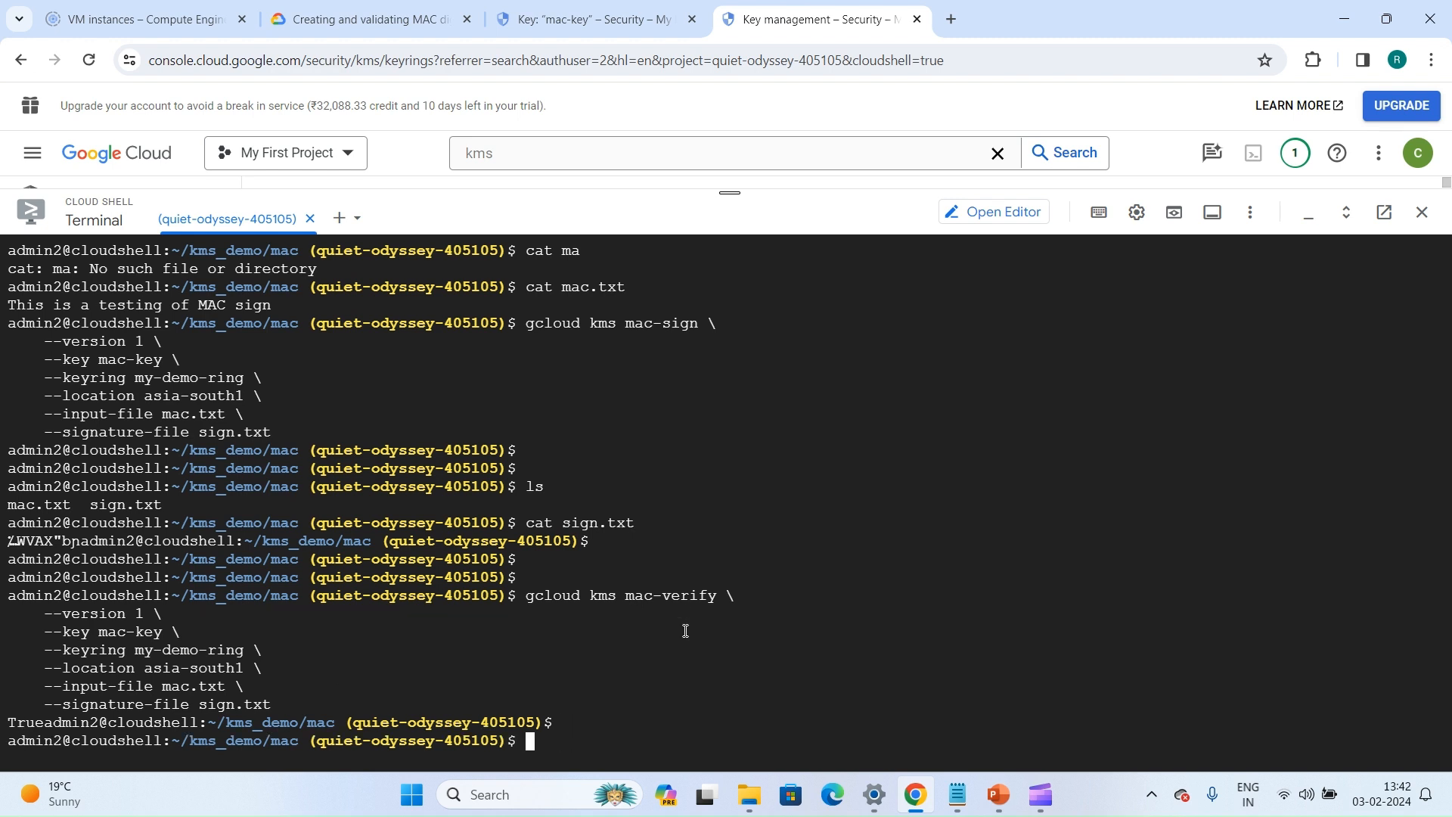
List the directory's files, then open mac.txt in nano, add the line "comp" and save the file
{"action": "key", "text": "Return"}
{"action": "type", "text": "l"}
{"action": "key", "text": "Return"}
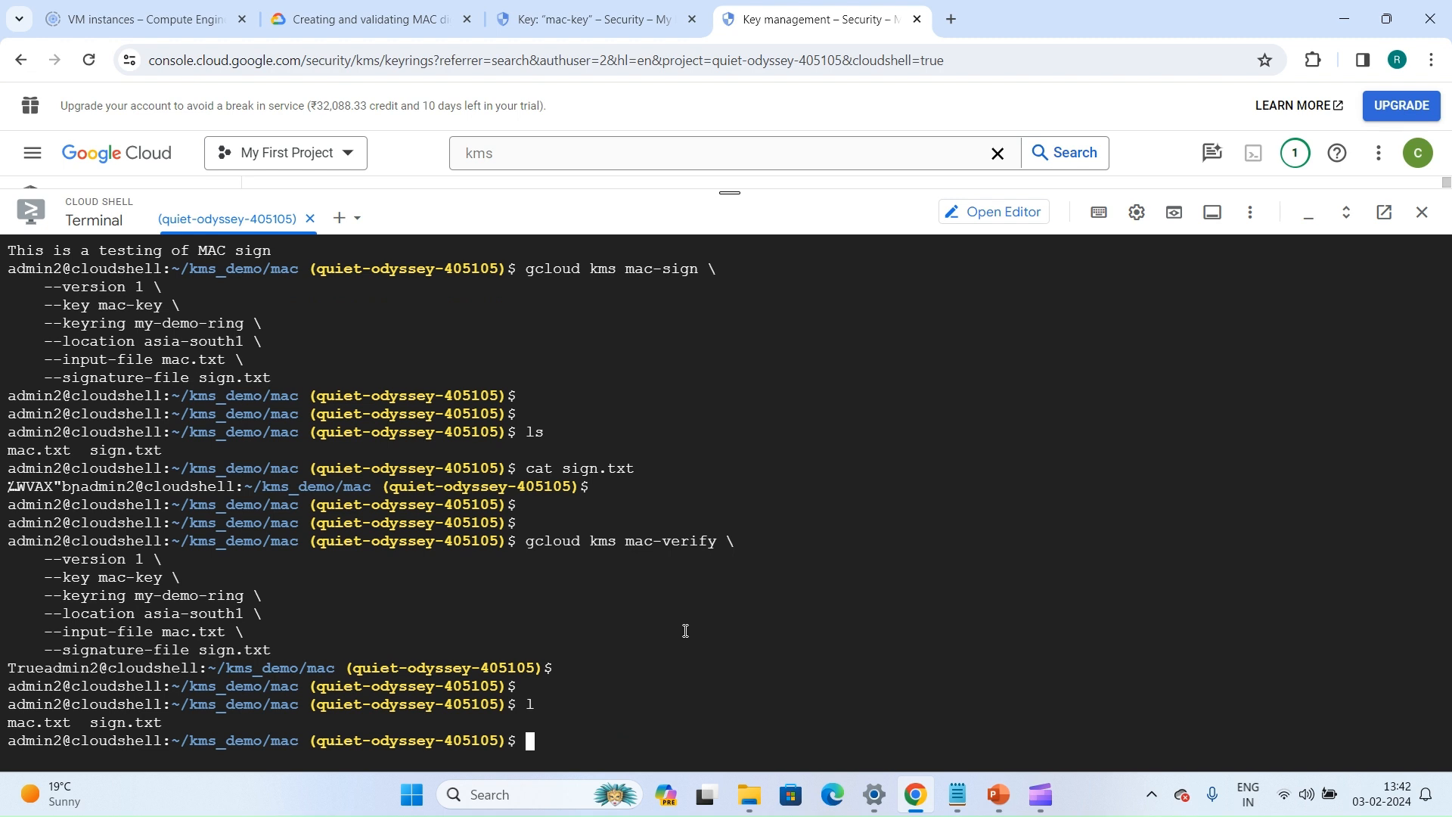
{"action": "type", "text": "nano m"}
{"action": "key", "text": "Tab"}
{"action": "key", "text": "Return"}
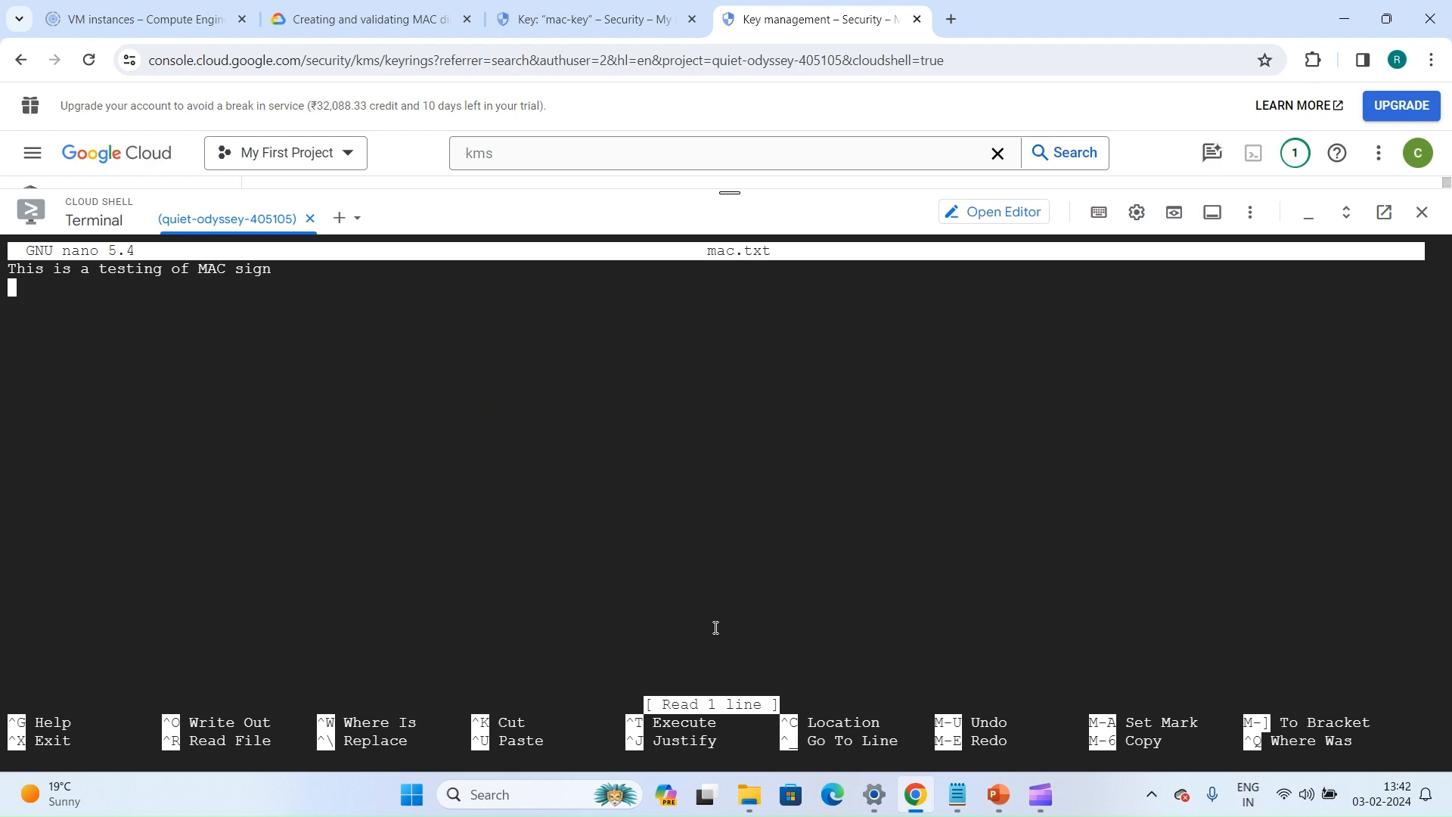
{"action": "type", "text": "comp"}
{"action": "key", "text": "ctrl+x"}
{"action": "key", "text": "y"}
{"action": "key", "text": "Return"}
{"action": "key", "text": "Return"}
{"action": "key", "text": "Return"}
{"action": "key", "text": "Return"}
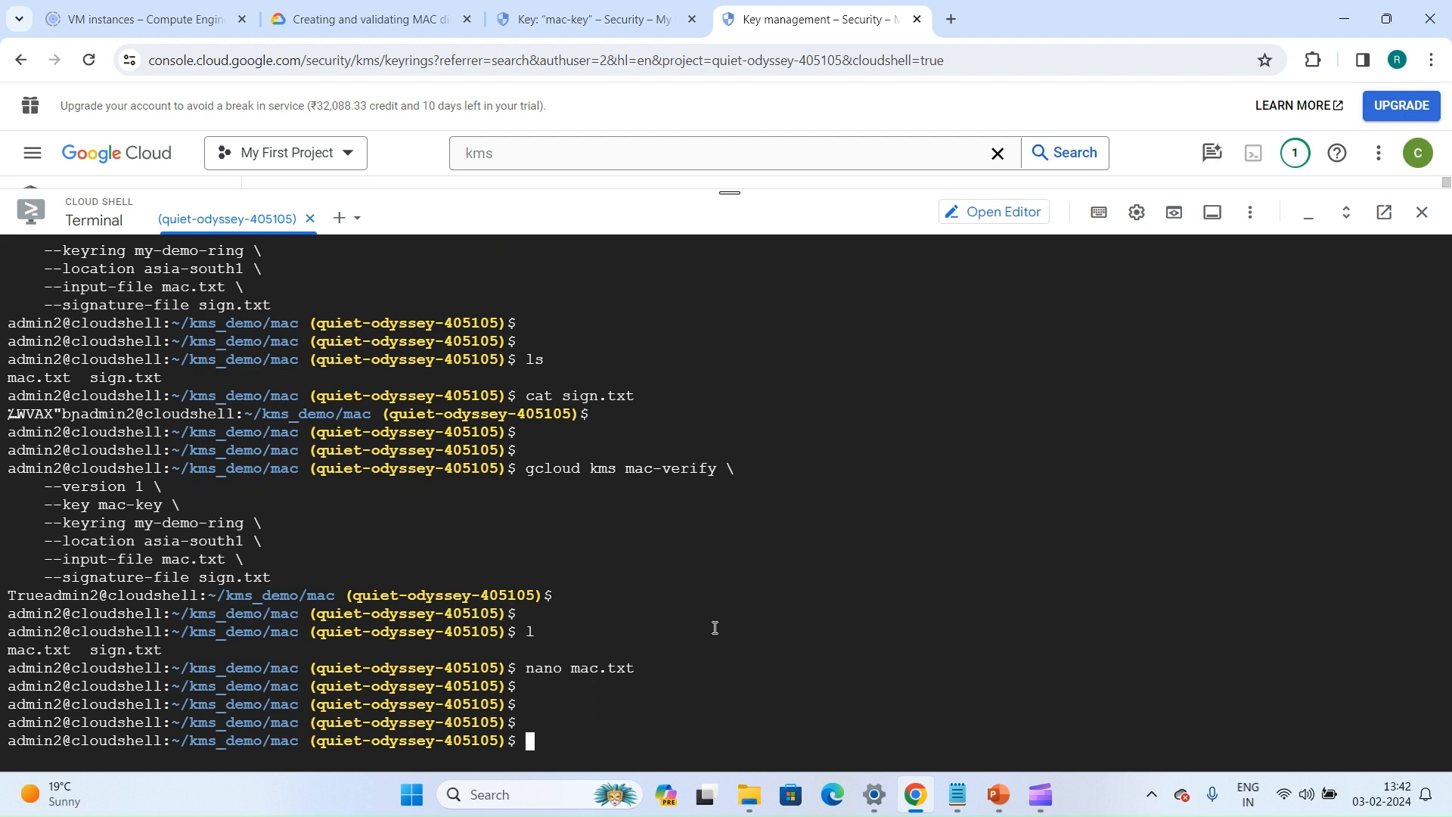
Run the same gcloud kms mac-verify command again on the altered mac.txt with signature file sign.txt
{"action": "key", "text": "ctrl+v"}
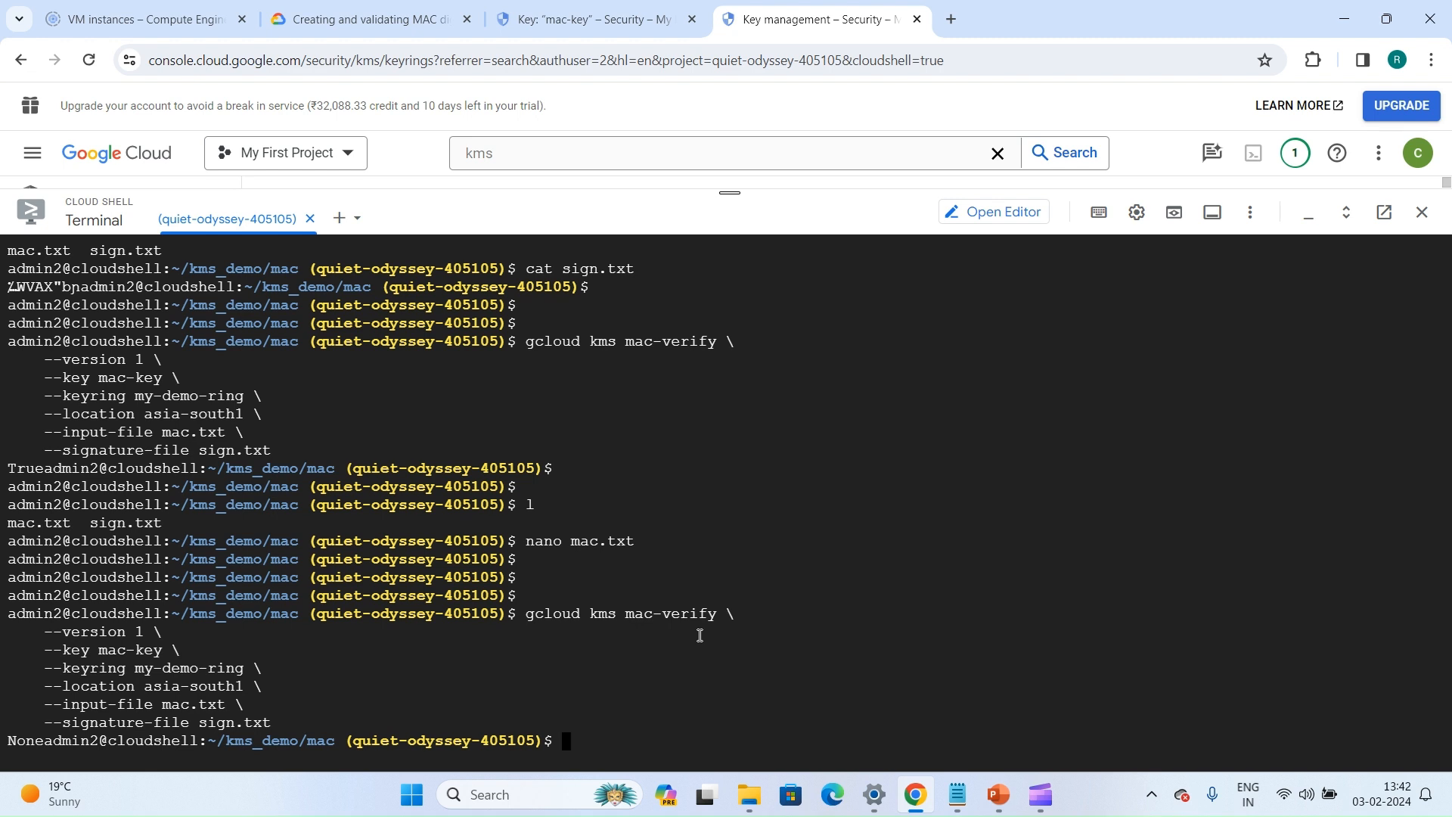
Reopen mac.txt in nano, remove the "comp" line to restore the original text, and save the file
{"action": "type", "text": "nano mac.txt"}
{"action": "key", "text": "Return"}
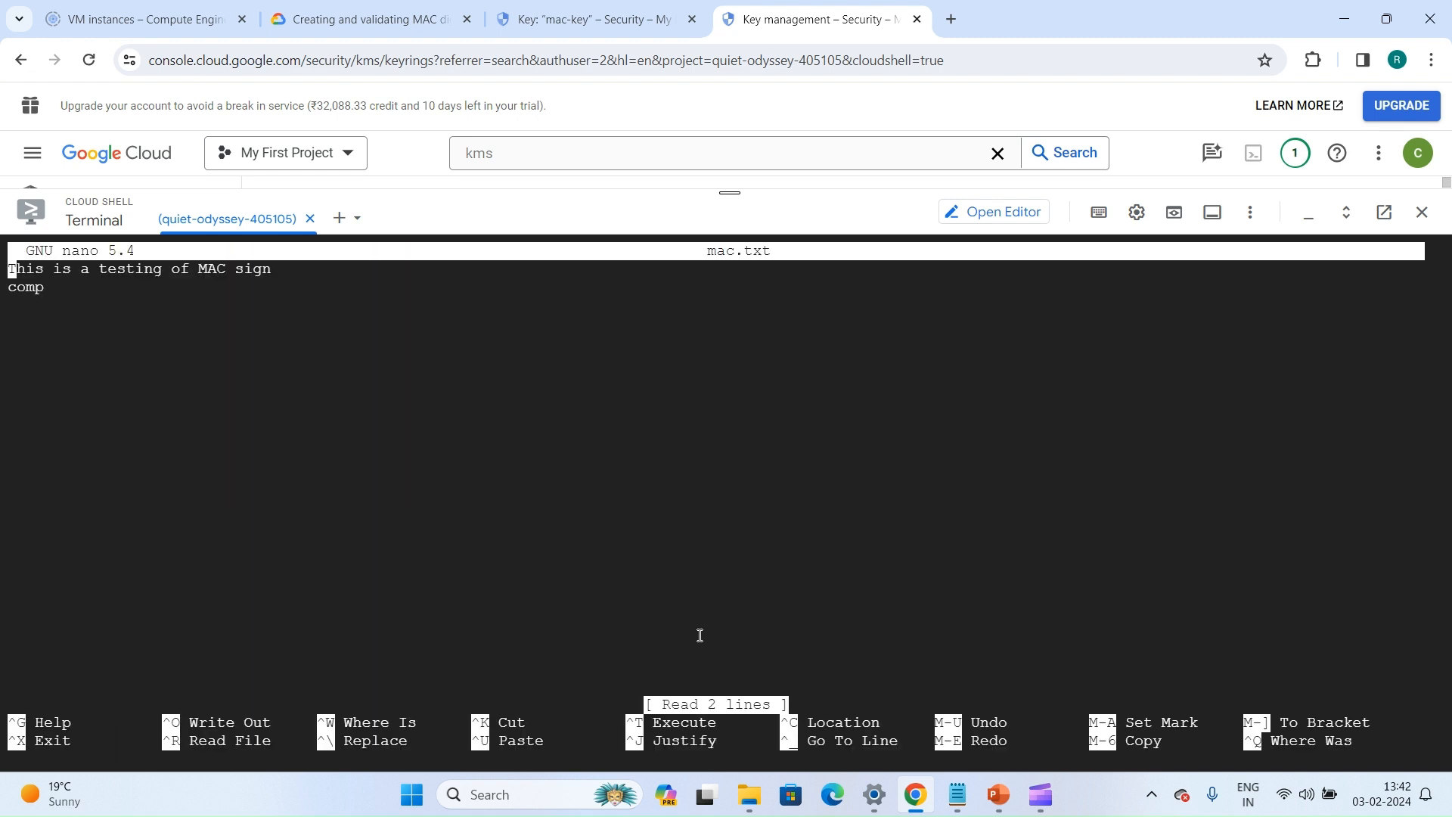
{"action": "key", "text": "Down"}
{"action": "key", "text": "Right"}
{"action": "key", "text": "Right"}
{"action": "key", "text": "Right"}
{"action": "key", "text": "Right"}
{"action": "key", "text": "BackSpace"}
{"action": "key", "text": "BackSpace"}
{"action": "key", "text": "BackSpace"}
{"action": "key", "text": "BackSpace"}
{"action": "key", "text": "BackSpace"}
{"action": "key", "text": "alt+colon"}
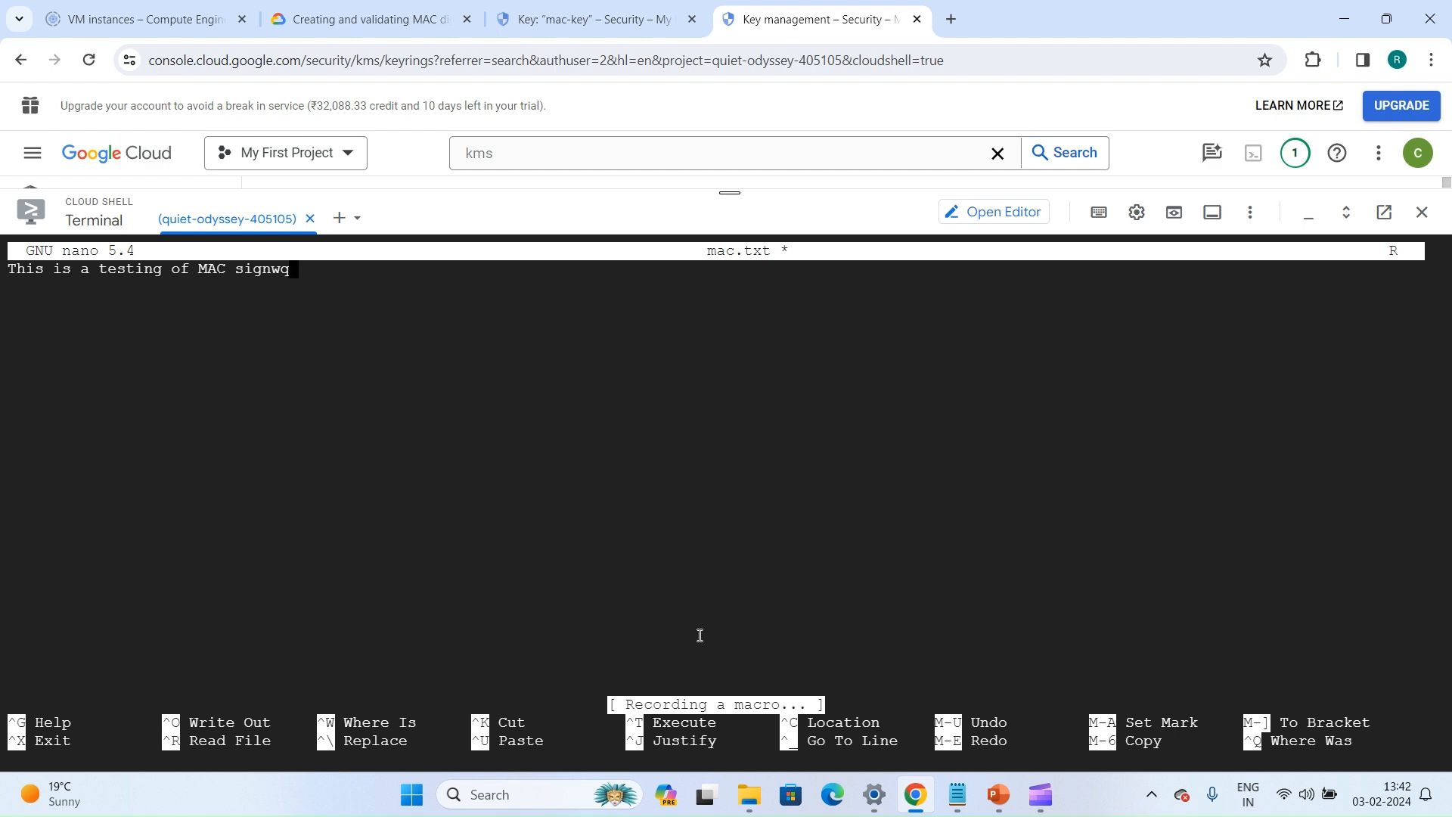
{"action": "key", "text": "ctrl+x"}
{"action": "key", "text": "y"}
{"action": "key", "text": "Return"}
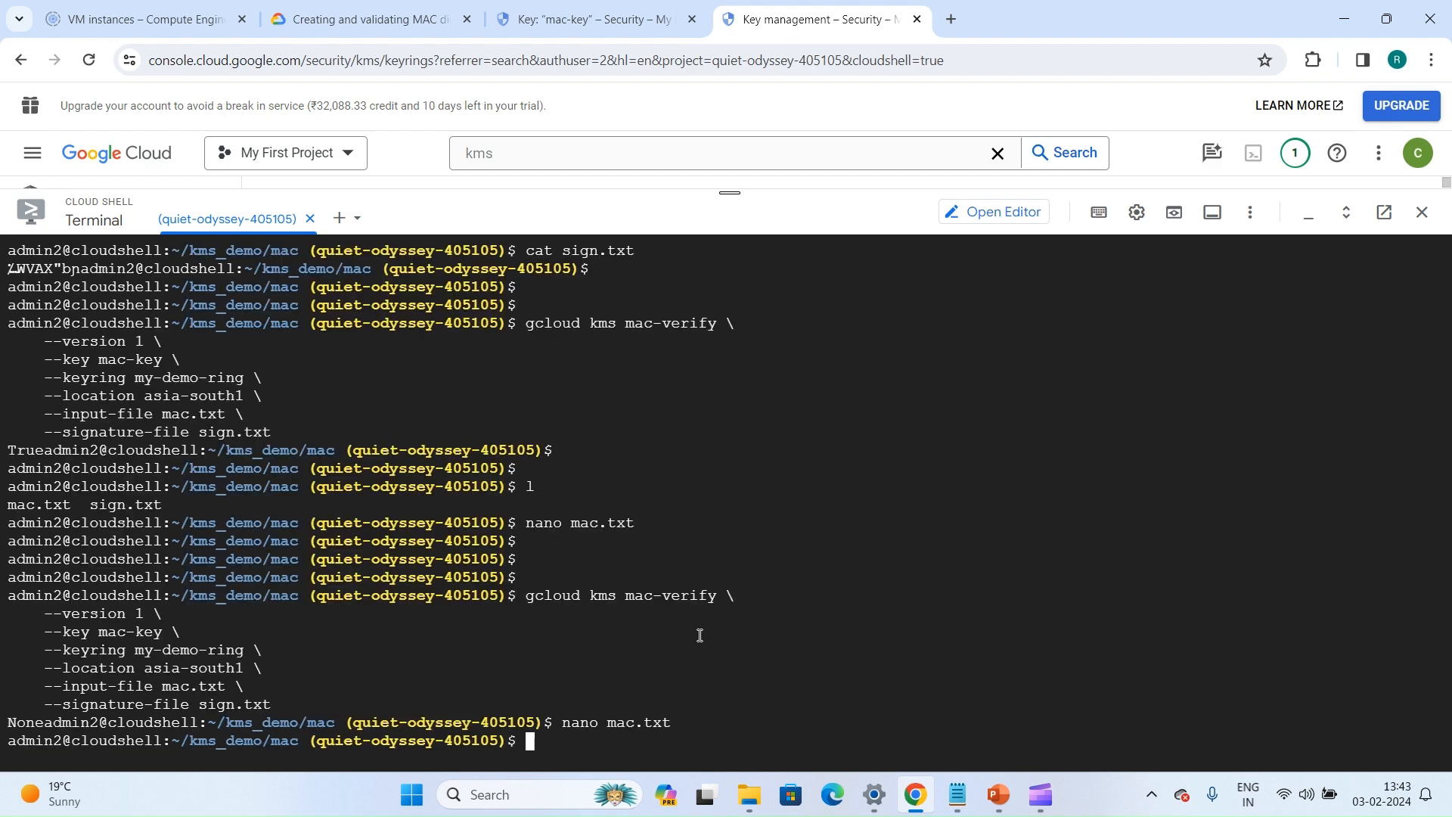
{"action": "key", "text": "Return"}
{"action": "key", "text": "Return"}
{"action": "key", "text": "Return"}
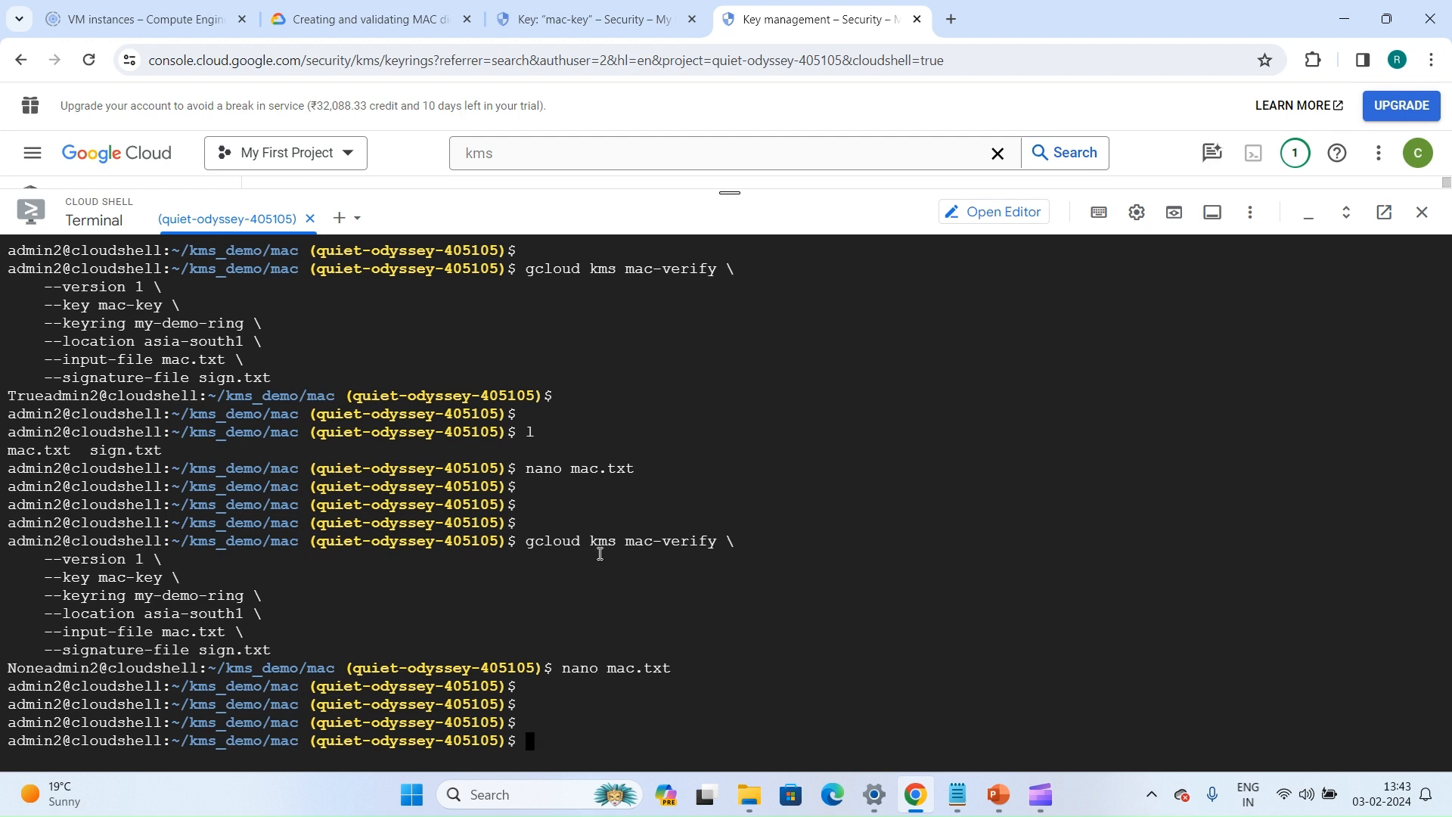
{"action": "key", "text": "Return"}
{"action": "key", "text": "Return"}
{"action": "key", "text": "Return"}
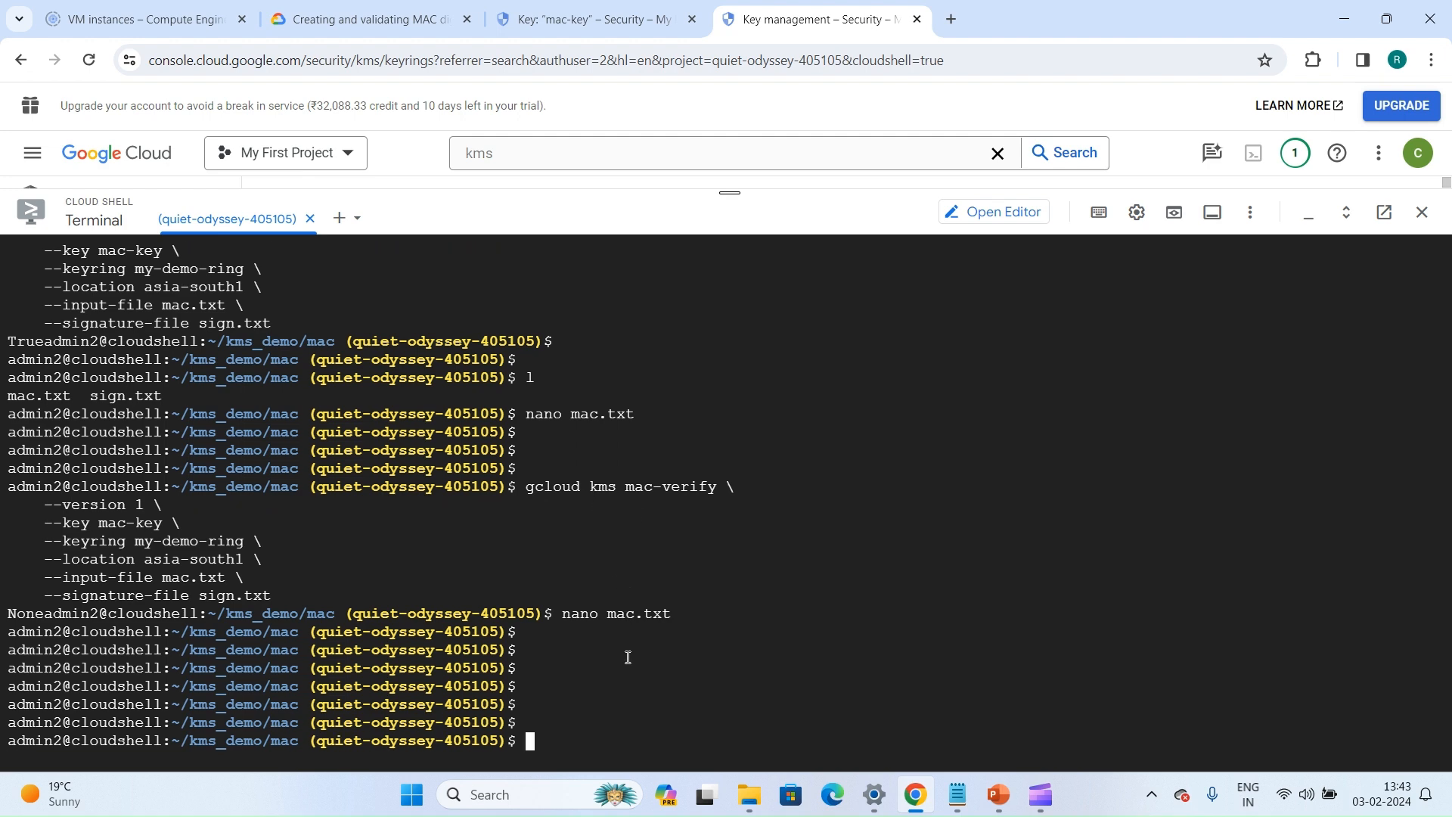
Copy the gcloud kms mac-sign command from Notepad and paste it at the Cloud Shell prompt
{"action": "key", "text": "alt+Tab"}
{"action": "left_click_drag", "start_coordinate": [285, 202], "coordinate": [21, 96]}
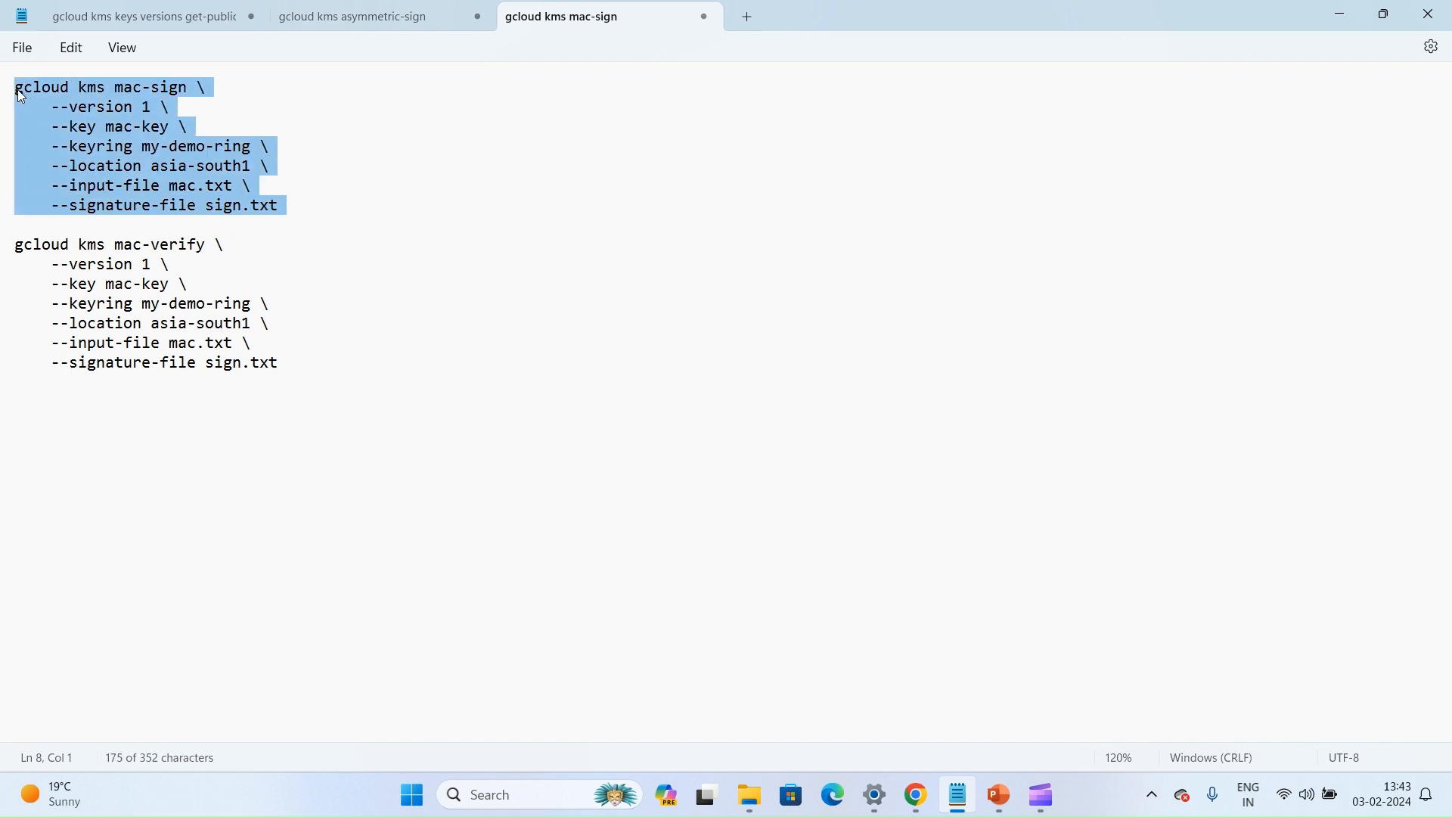
{"action": "key", "text": "alt+Tab"}
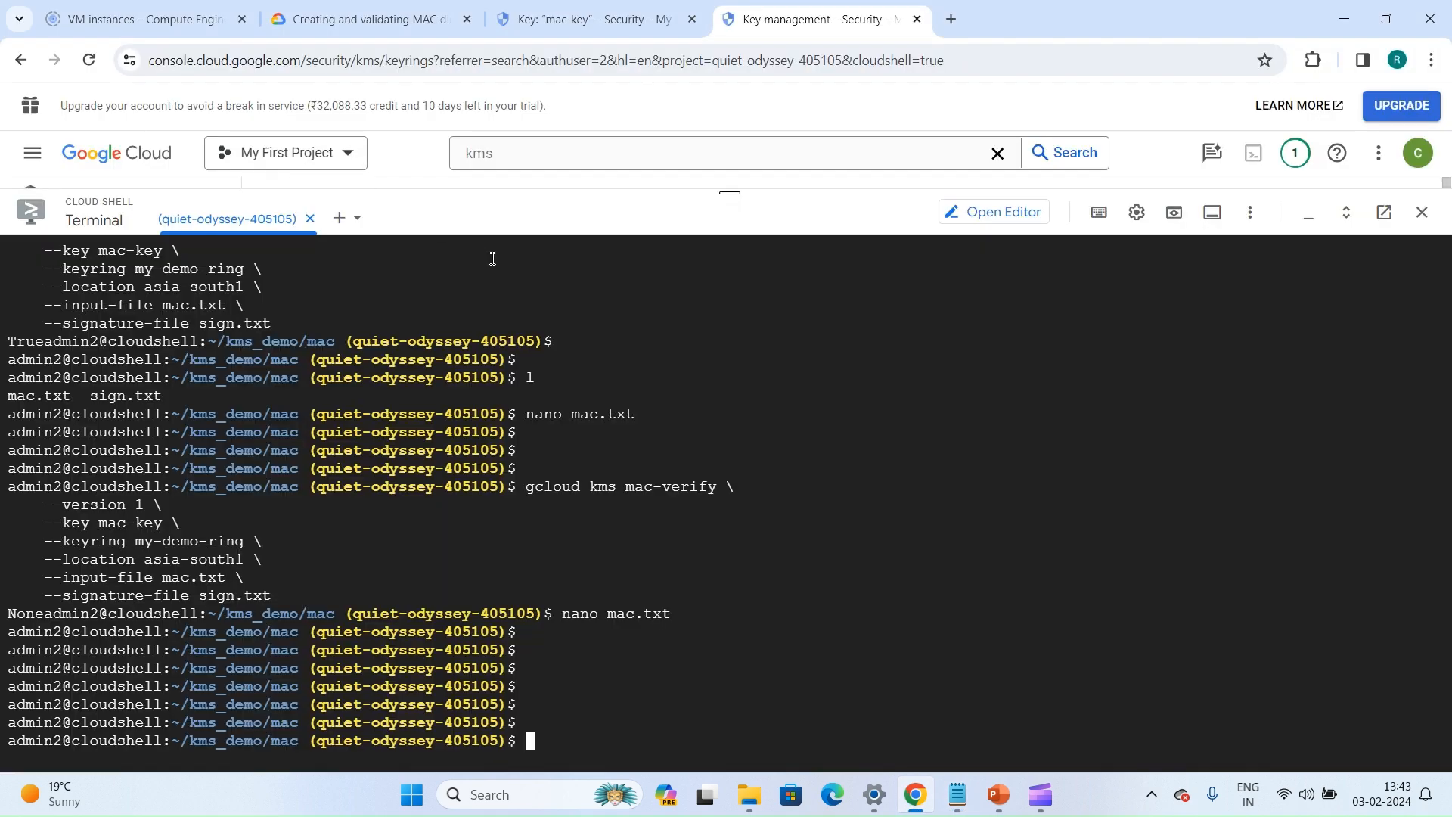
{"action": "key", "text": "Return"}
{"action": "key", "text": "Return"}
{"action": "key", "text": "alt+Tab"}
{"action": "key", "text": "ctrl+c"}
{"action": "key", "text": "alt+Tab"}
{"action": "key", "text": "ctrl+v"}
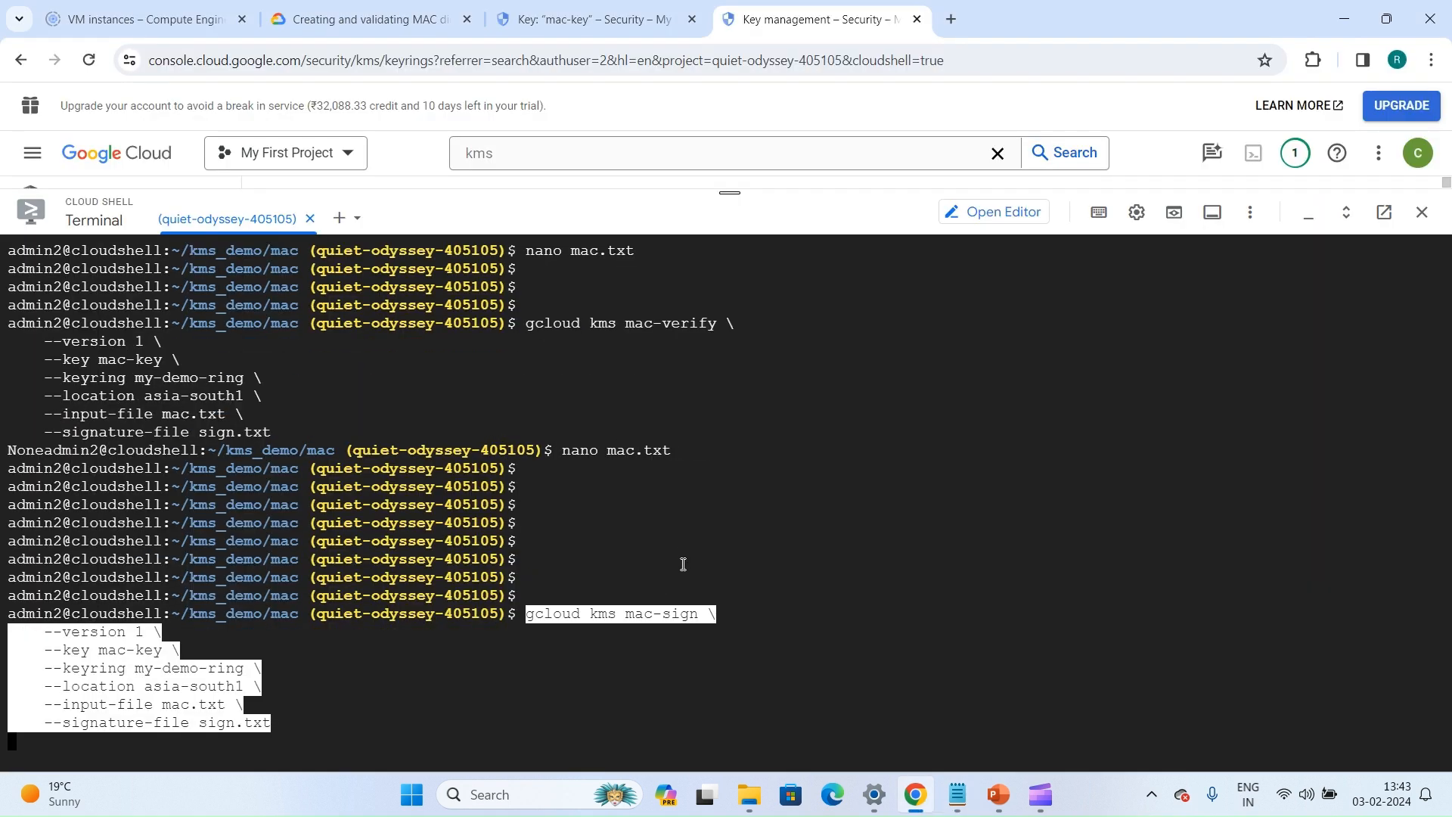
Change the pasted mac-sign command's signature file to sign2.txt and run the command
{"action": "key", "text": "BackSpace"}
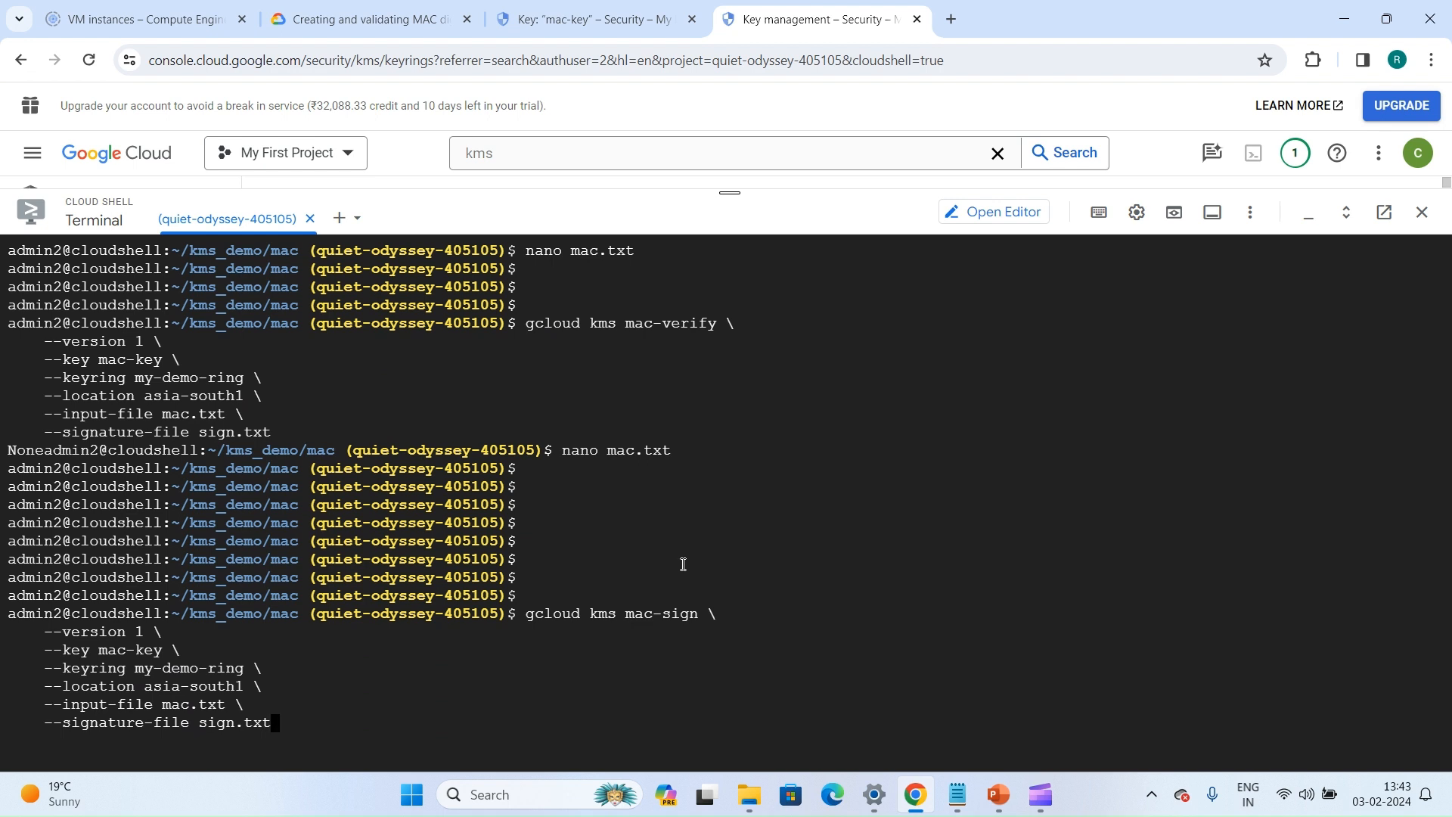
{"action": "key", "text": "Left"}
{"action": "key", "text": "Left"}
{"action": "key", "text": "Left"}
{"action": "key", "text": "Left"}
{"action": "type", "text": "2"}
{"action": "key", "text": "Return"}
List the directory's files and compare sign.txt with sign2.txt using the diff command
{"action": "key", "text": "Return"}
{"action": "key", "text": "Return"}
{"action": "key", "text": "Return"}
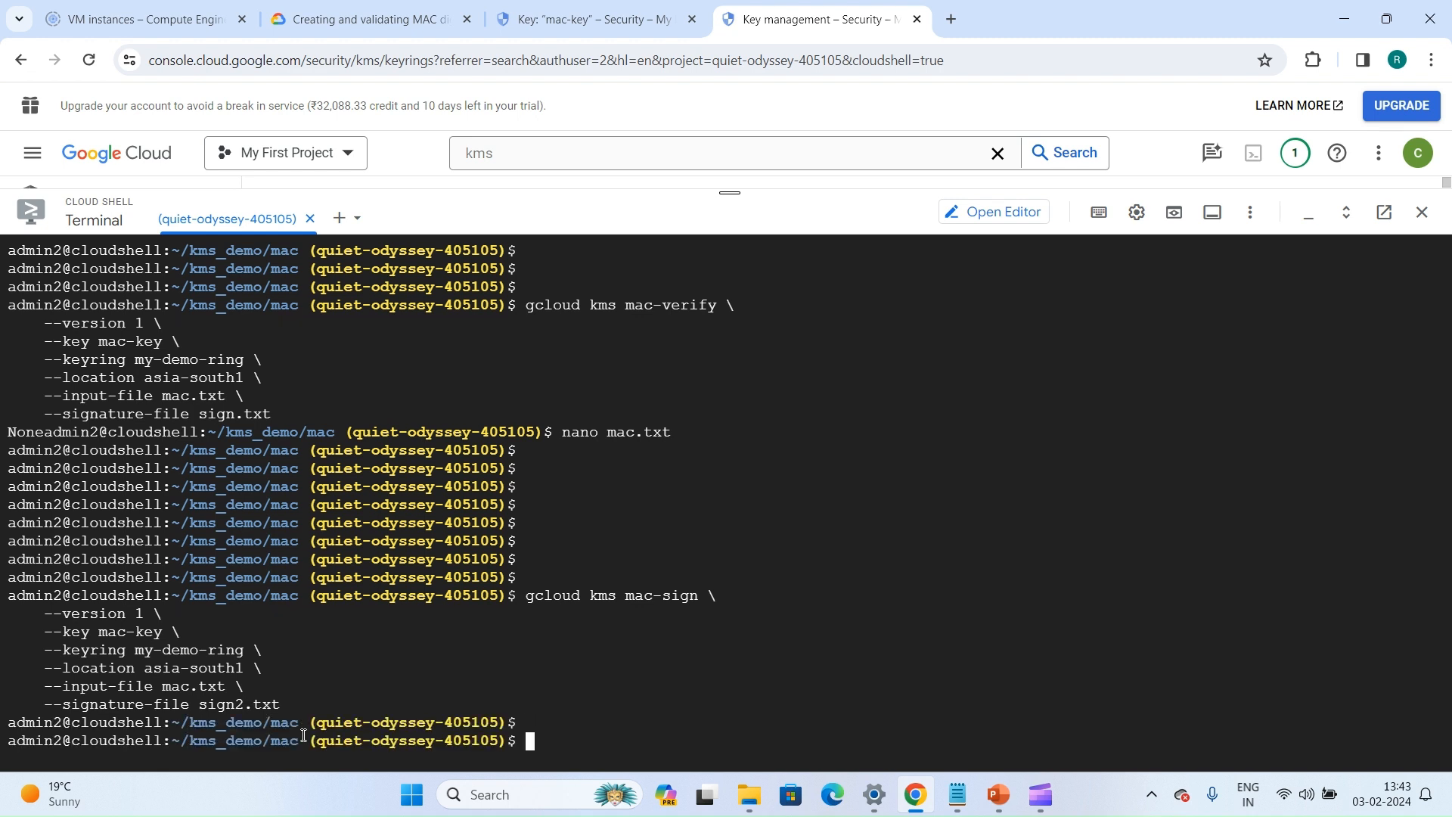
{"action": "type", "text": "l"}
{"action": "key", "text": "Return"}
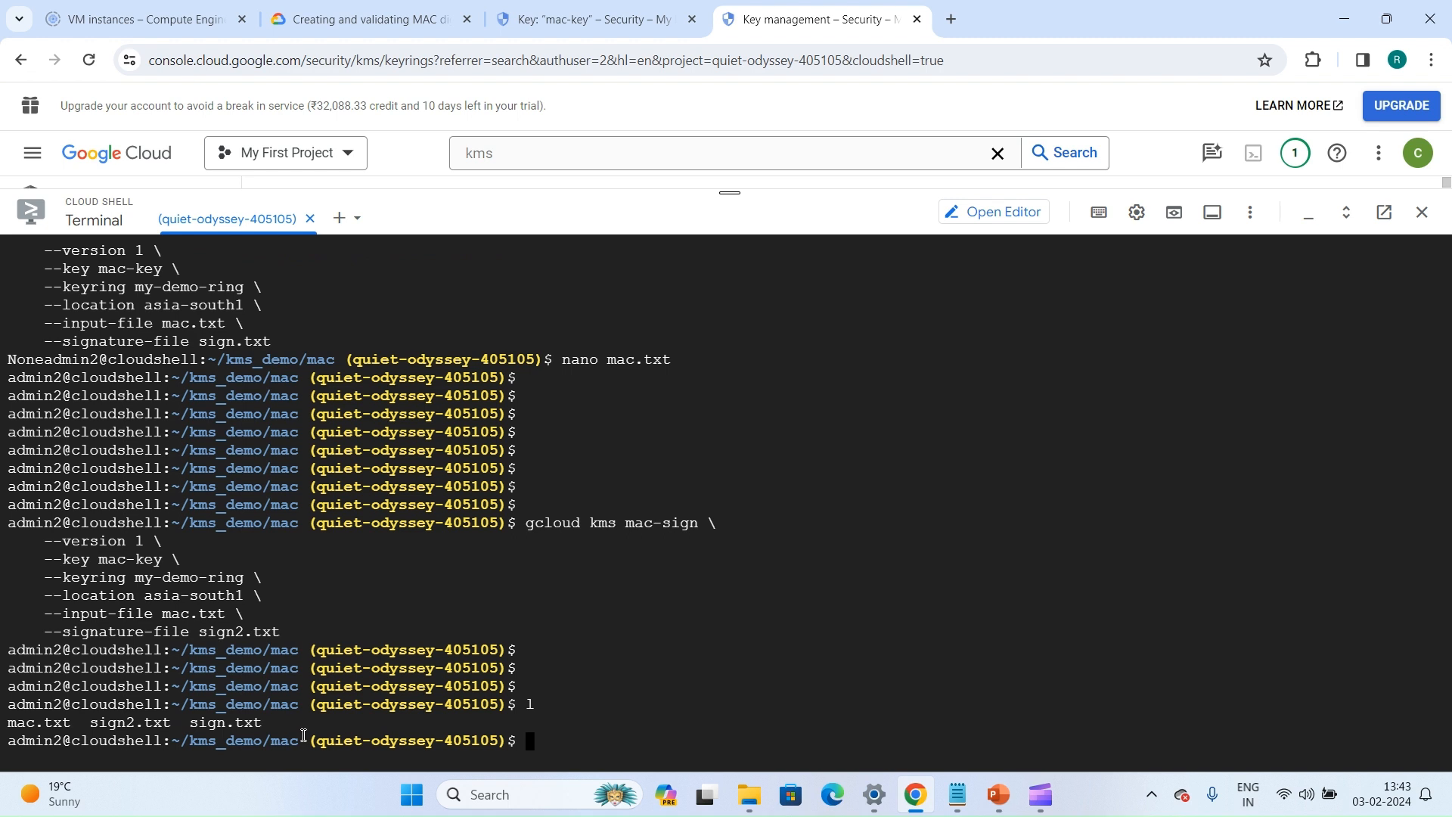
{"action": "type", "text": "diff sign.txt sign2.txt"}
{"action": "key", "text": "Return"}
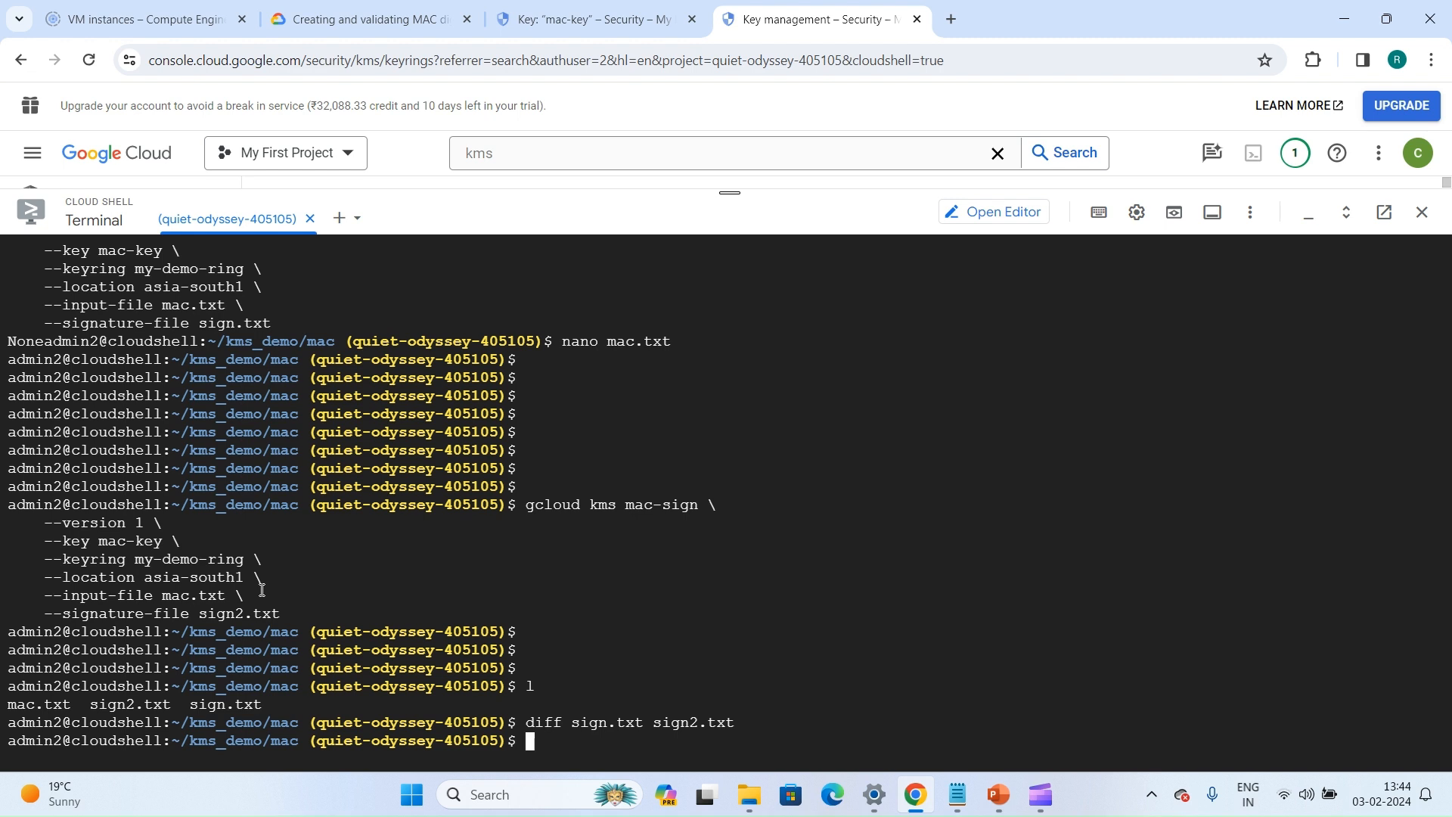
View the list of keys in the my-demo-ring key ring, then return to the Cloud Shell terminal
{"action": "left_click", "coordinate": [580, 5]}
{"action": "left_click", "coordinate": [268, 198]}
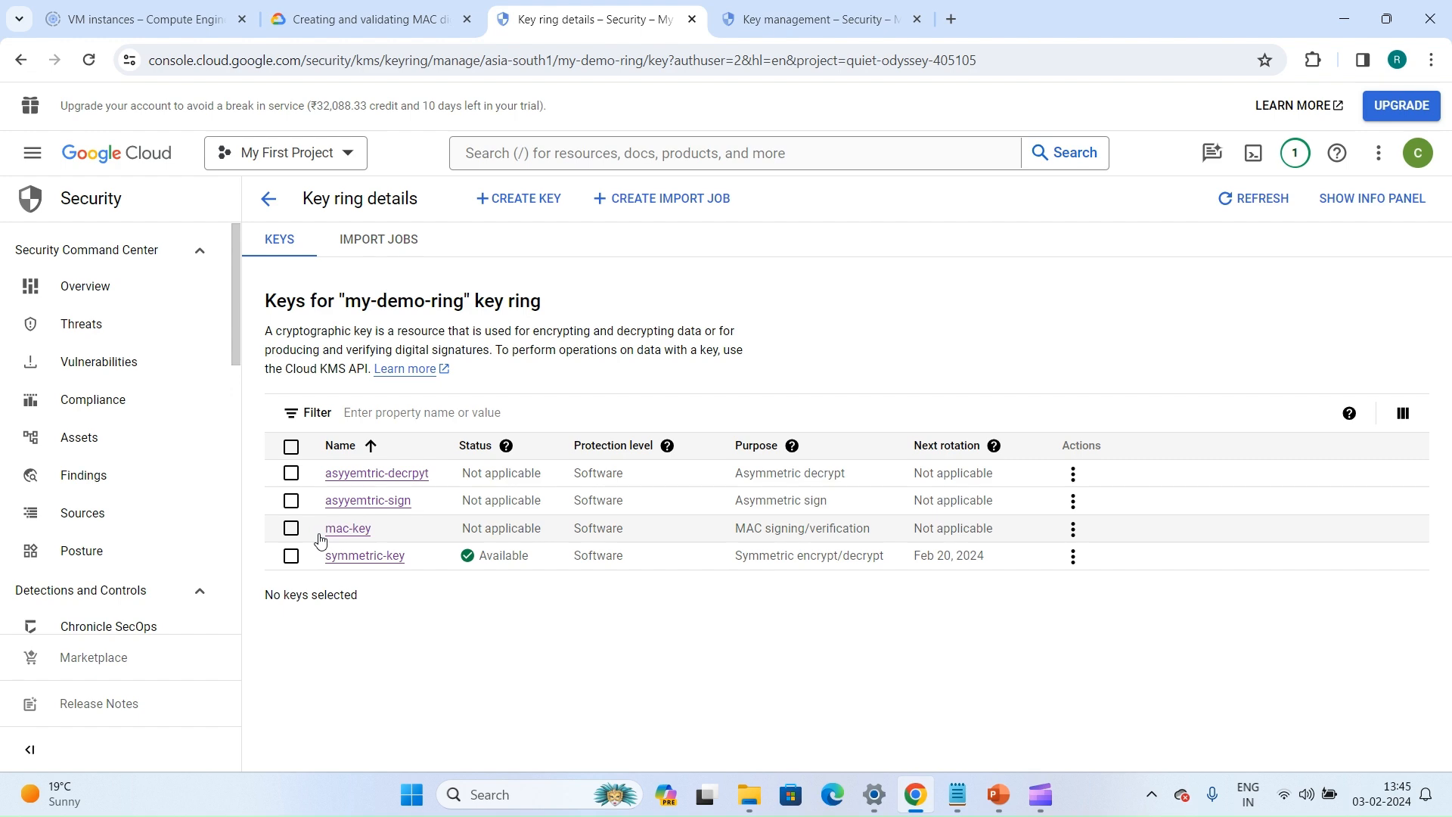
{"action": "left_click", "coordinate": [813, 19]}
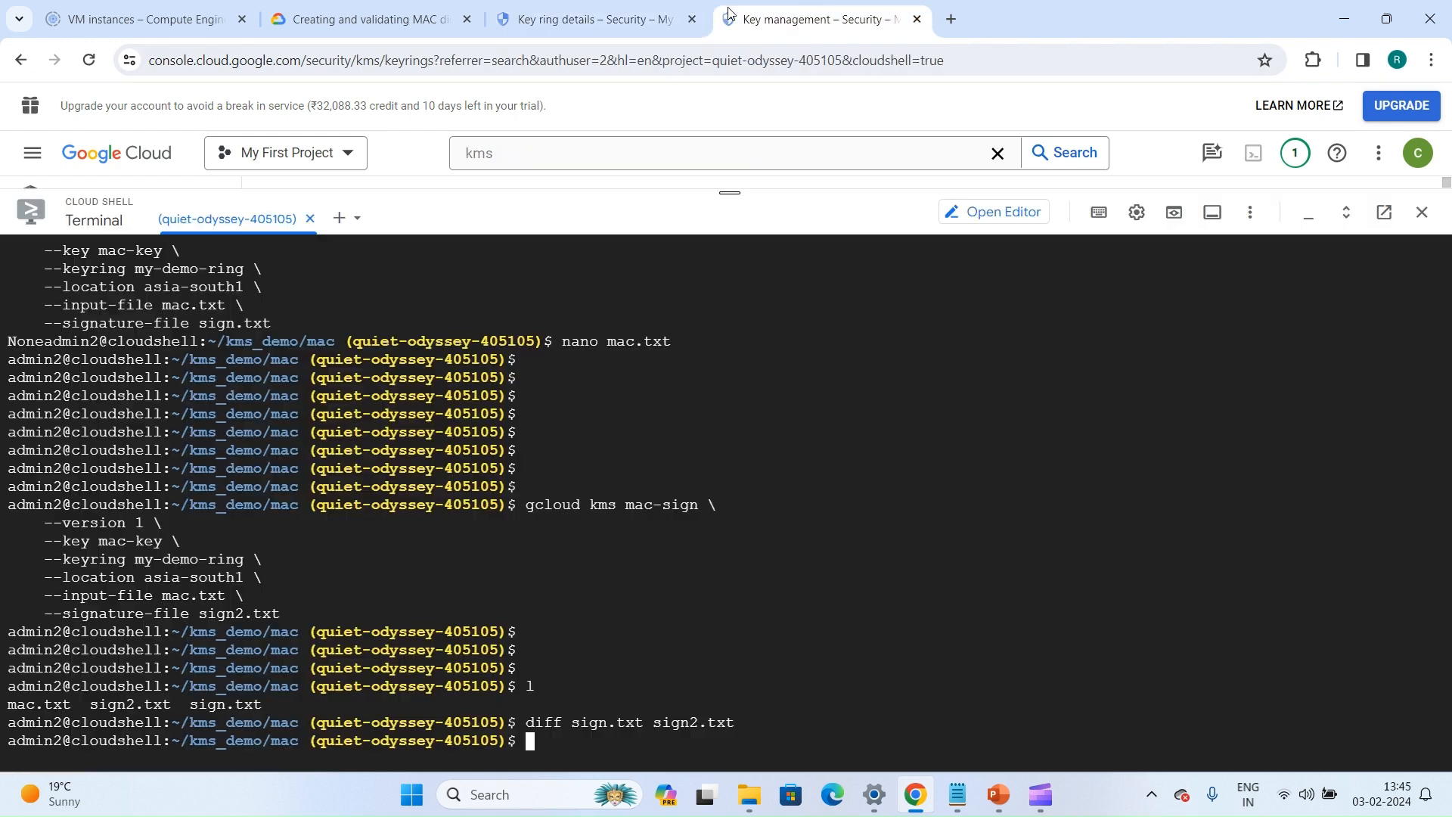